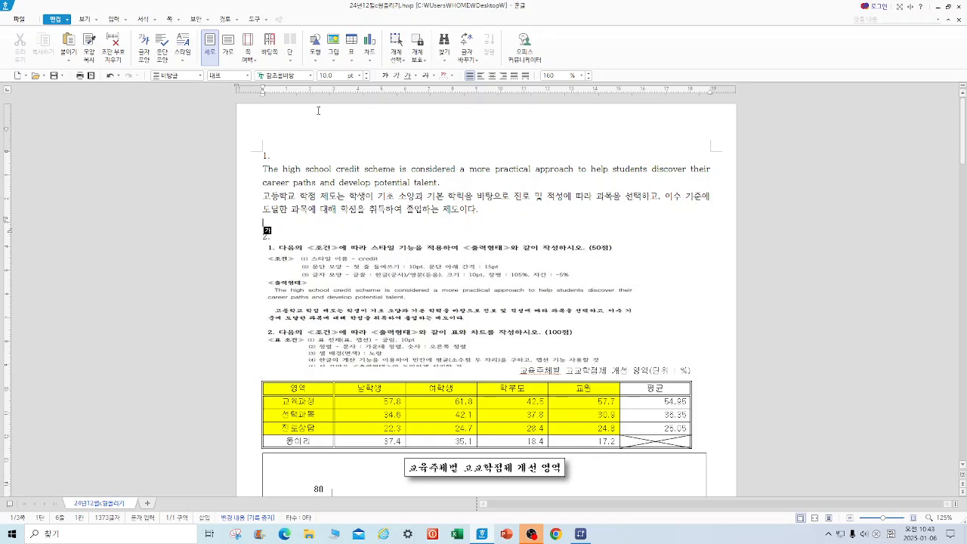
Step: Check the document's paper size, orientation and margins in the page setup without changing them
key(F7)
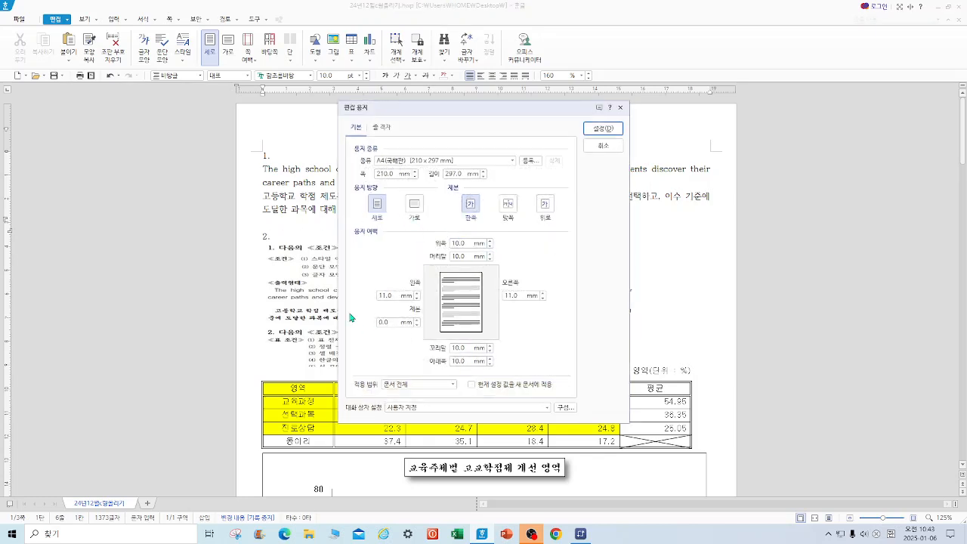
click(621, 108)
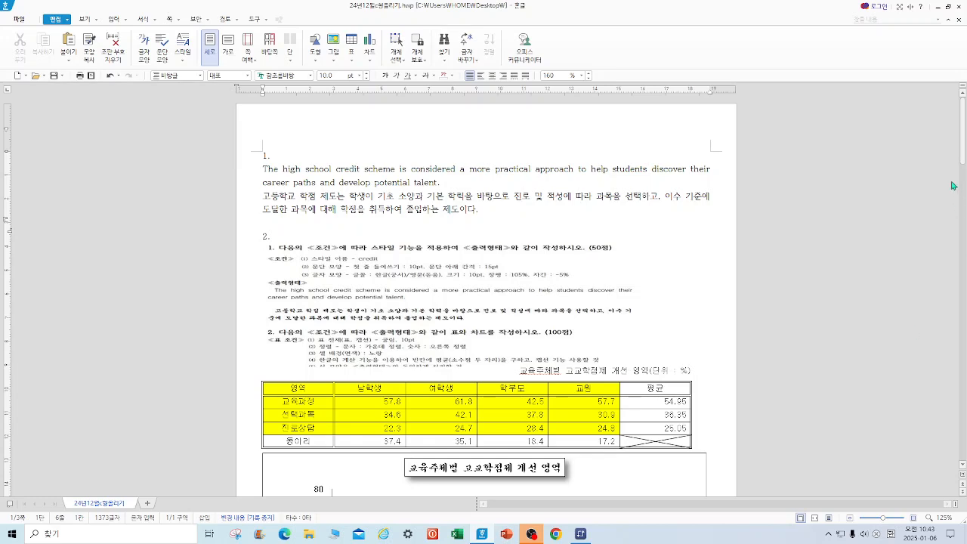
drag(964, 157, 964, 128)
Step: Add a new paragraph style named credit for the selected English and Korean paragraphs under question 1
drag(260, 167, 507, 205)
right_click(407, 191)
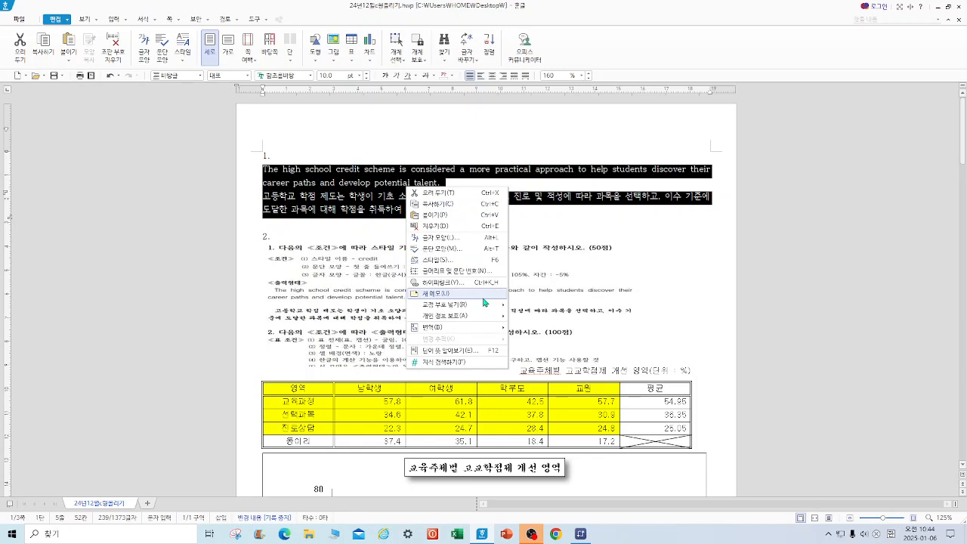
click(454, 260)
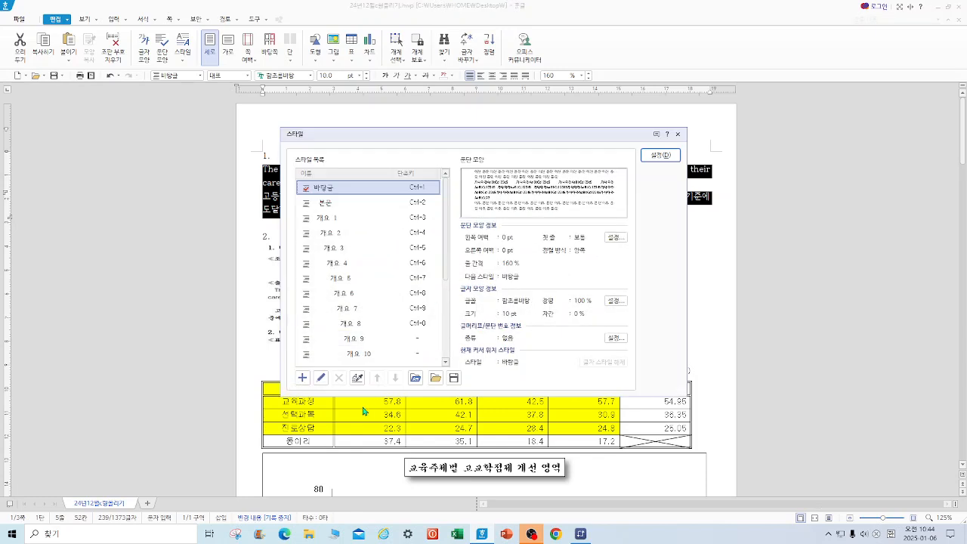
click(302, 378)
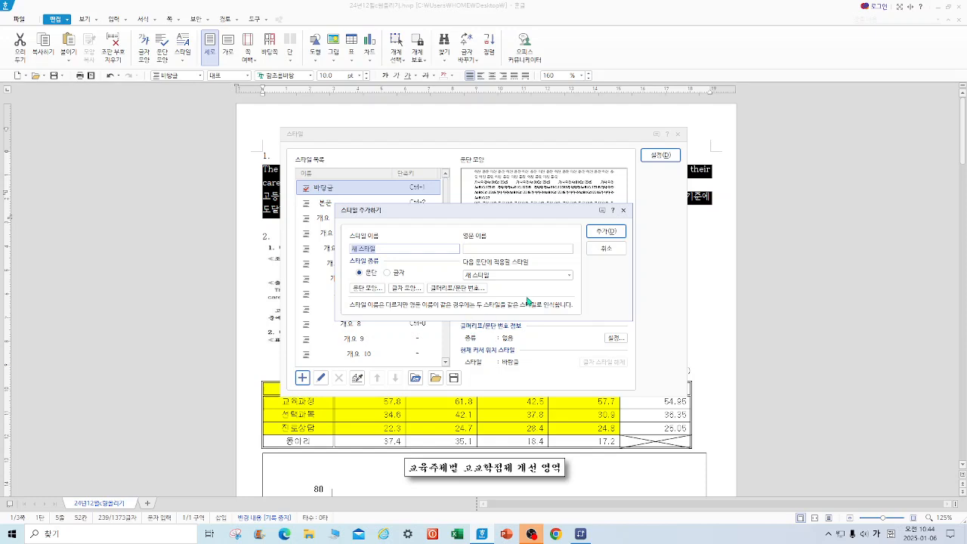
text(ㅈ)
text(credit)
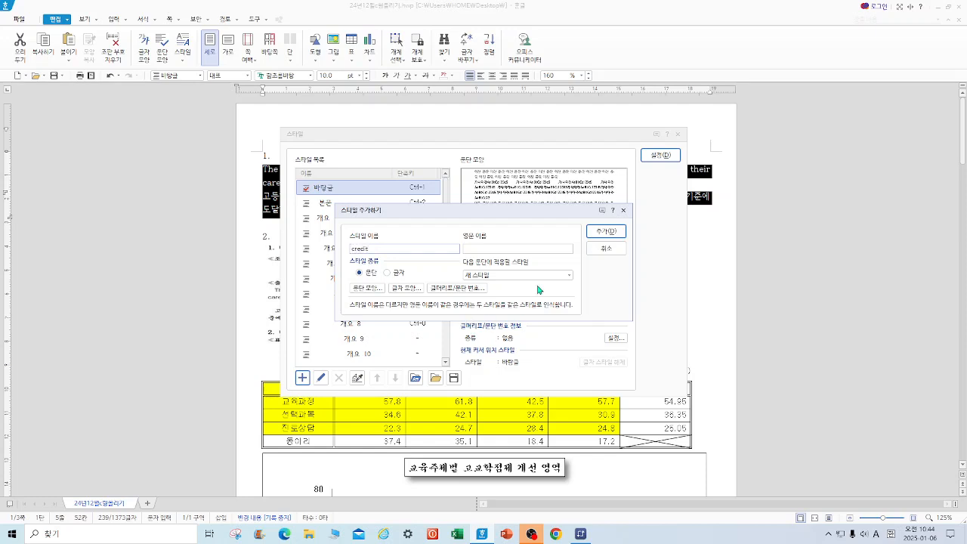
click(611, 231)
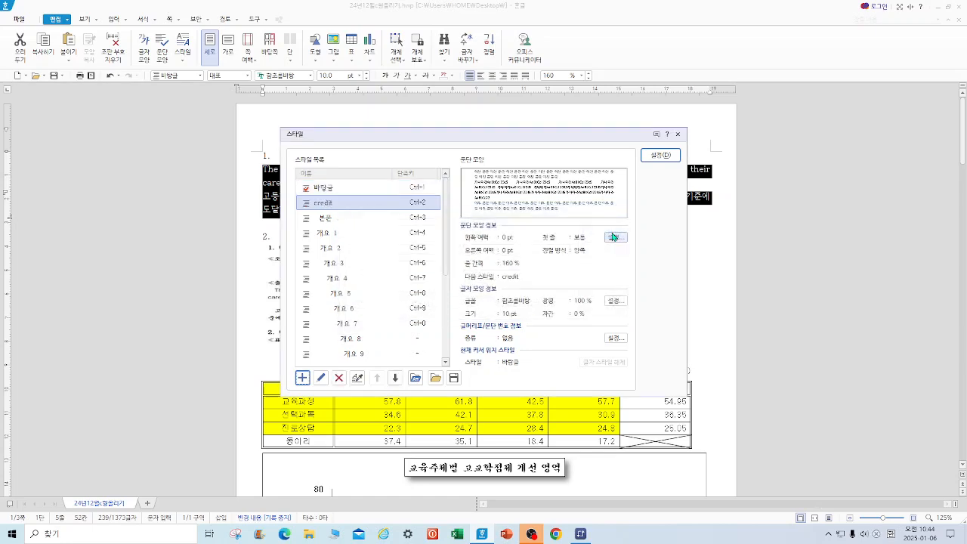
Step: Set the credit style's paragraph shape to a 10 pt first-line indent and 15 pt spacing below
click(320, 379)
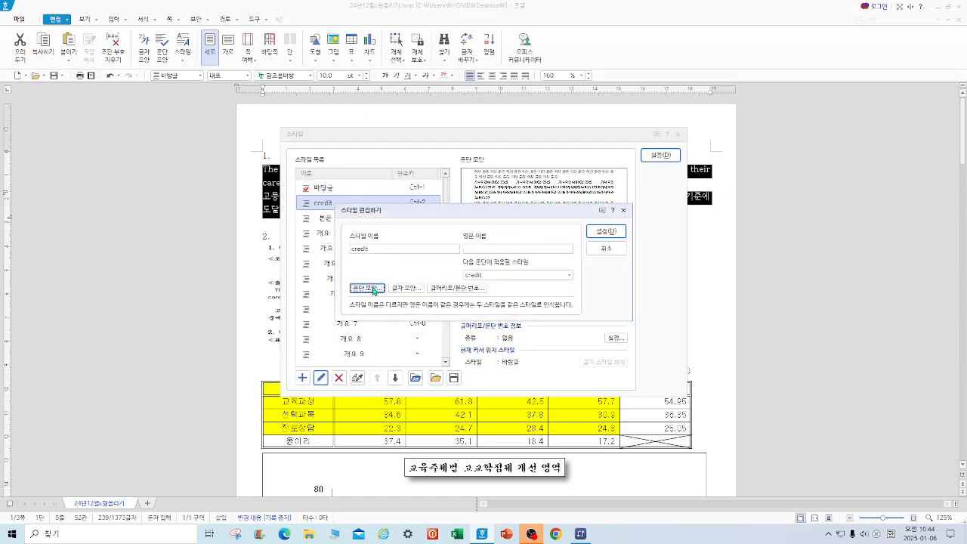
click(368, 288)
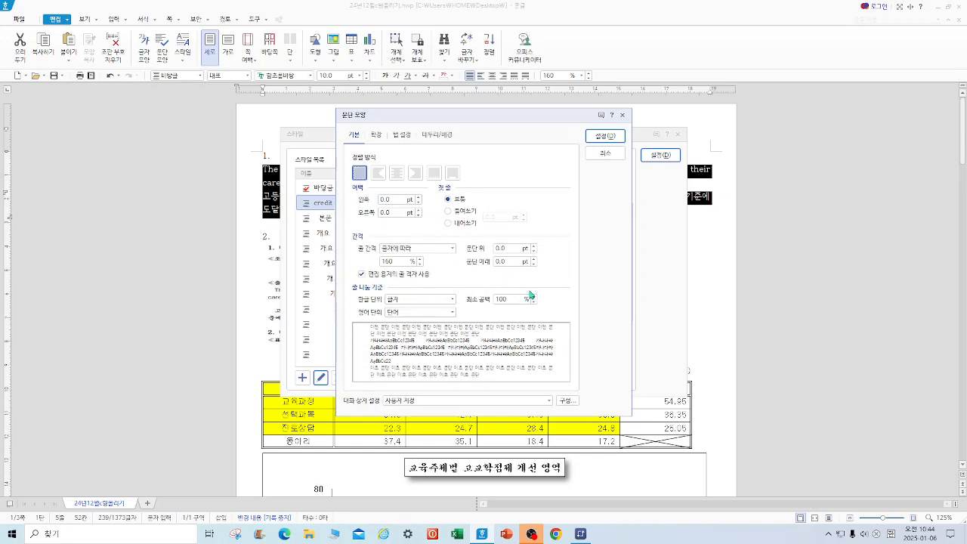
click(474, 212)
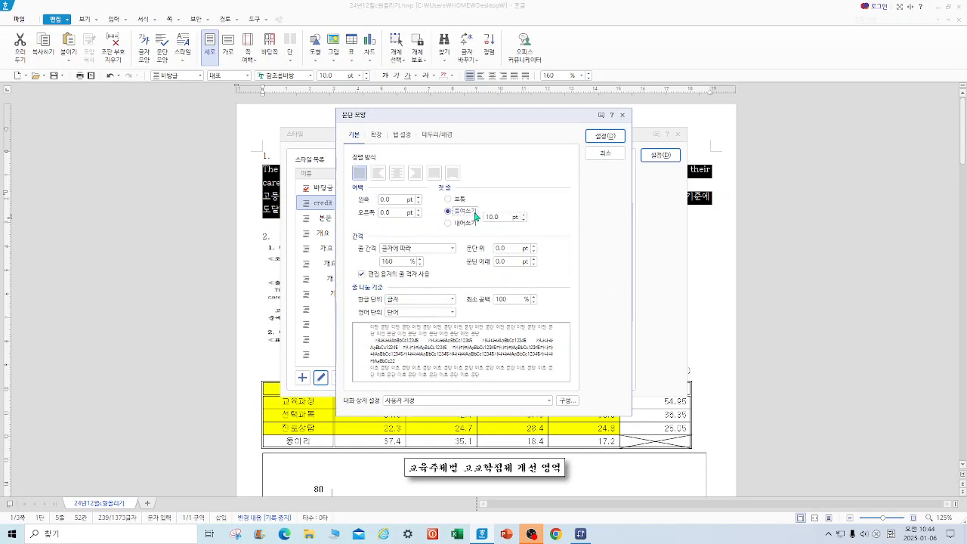
click(503, 261)
text(15)
click(603, 139)
Step: Set the credit style's Korean (한글) characters to the 궁서 font with 105% width (장평) and -5% letter spacing (자간)
click(406, 293)
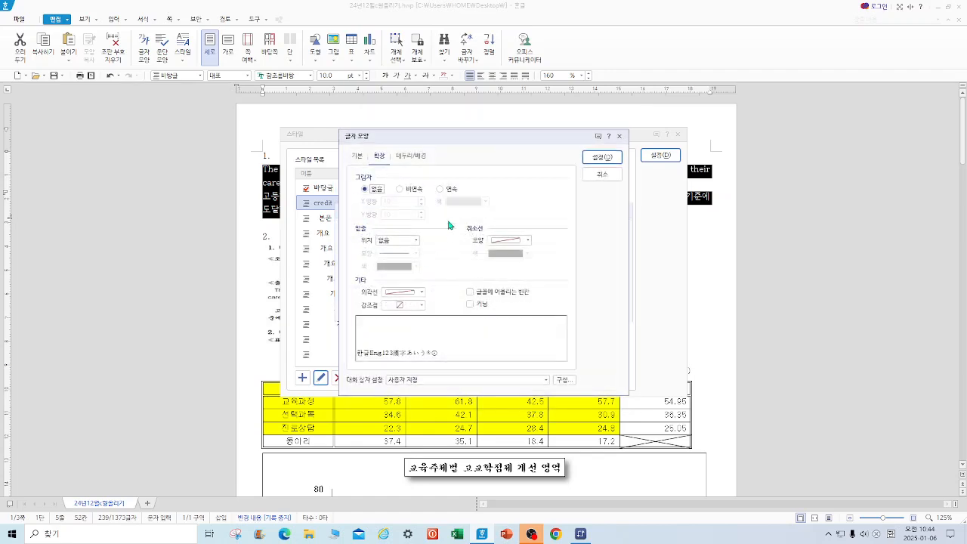
click(358, 156)
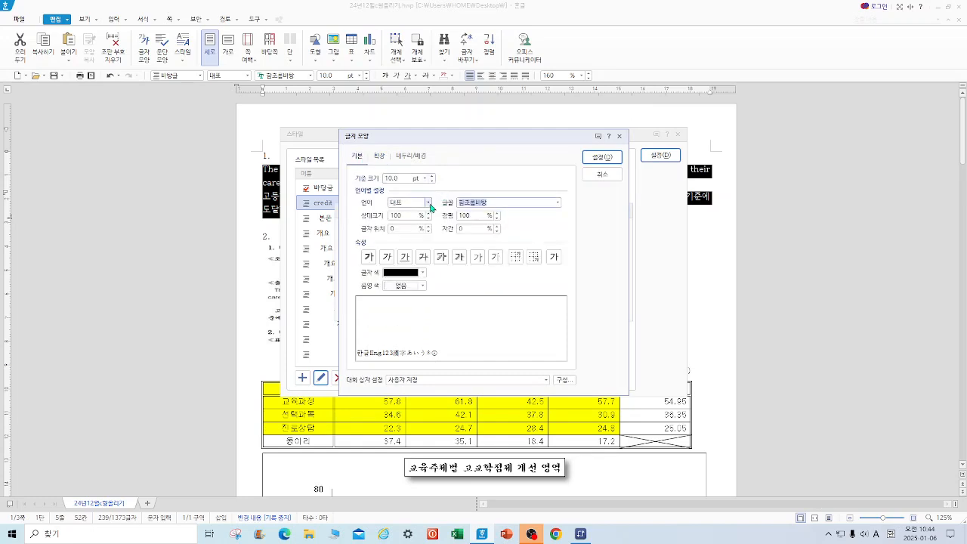
click(428, 203)
click(411, 224)
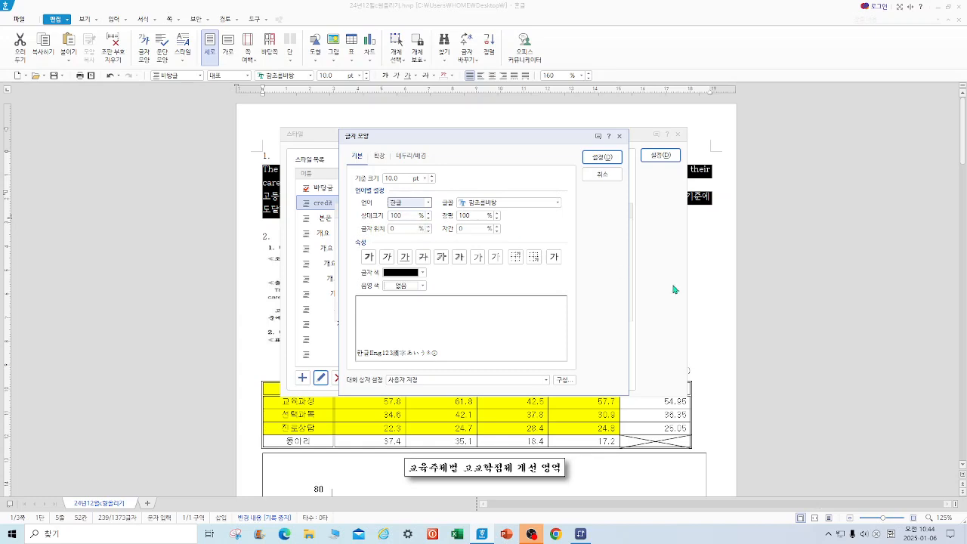
click(557, 202)
scroll(557, 262, up, 1)
drag(557, 262, 557, 214)
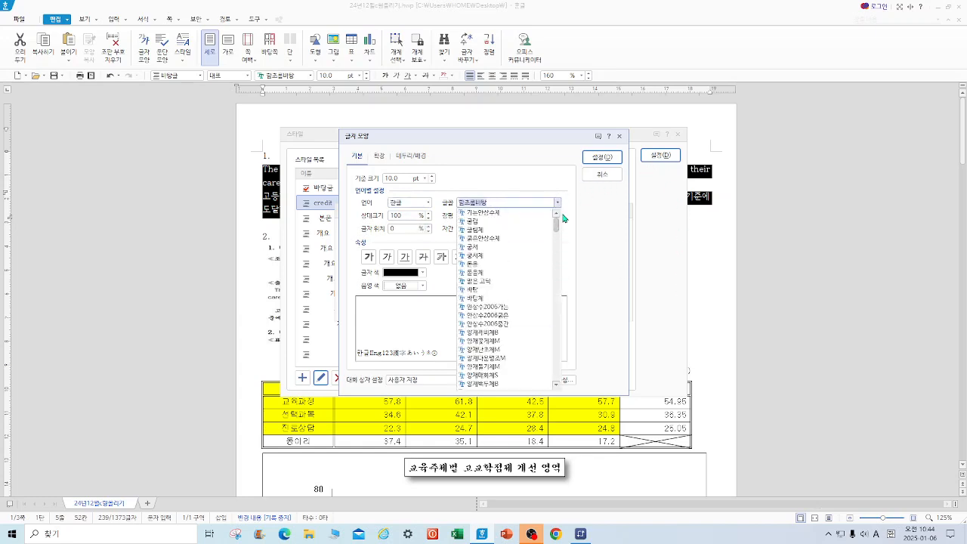
click(490, 250)
double_click(482, 216)
text(1)
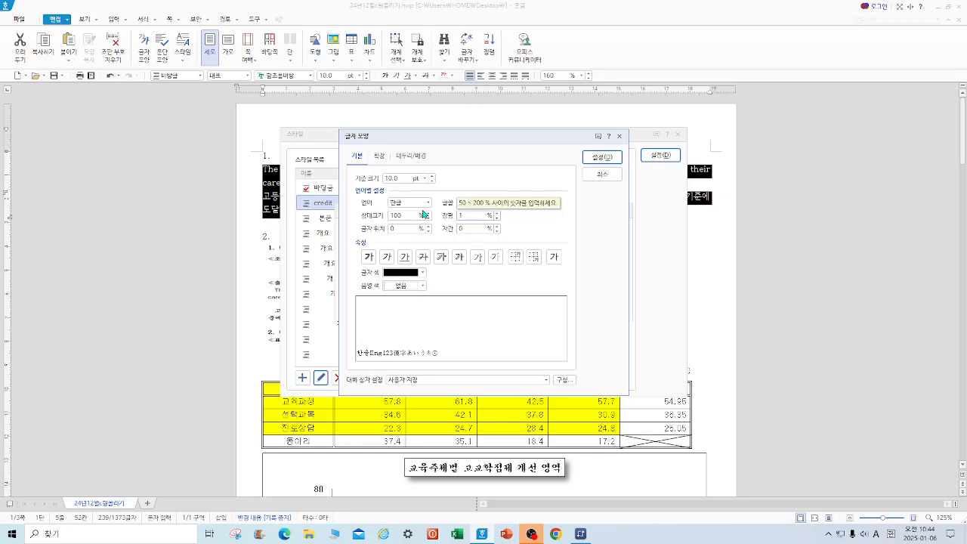
text(05)
click(465, 229)
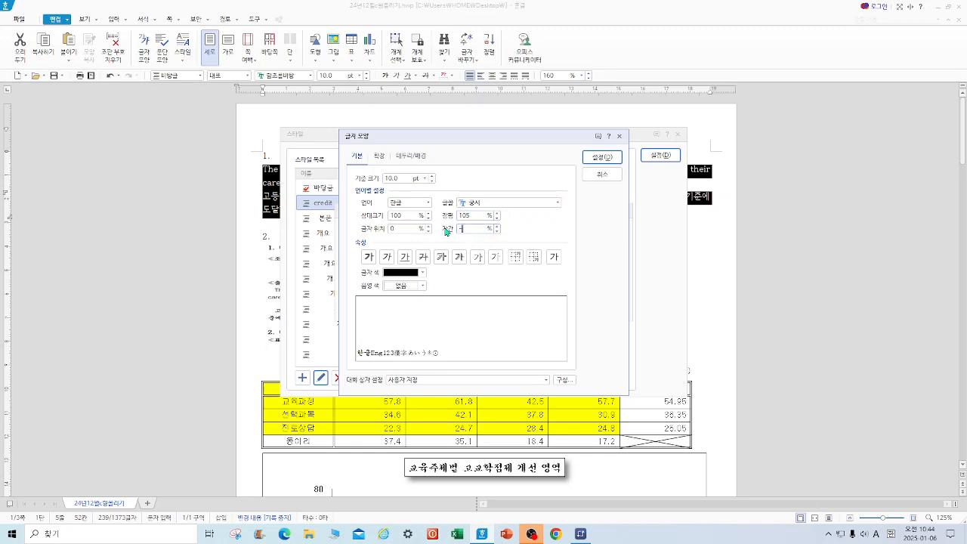
text(-1)
Step: Set the credit style's English (영문) characters to the 돋움 font with 105% width (장평) and -5% letter spacing (자간)
click(428, 203)
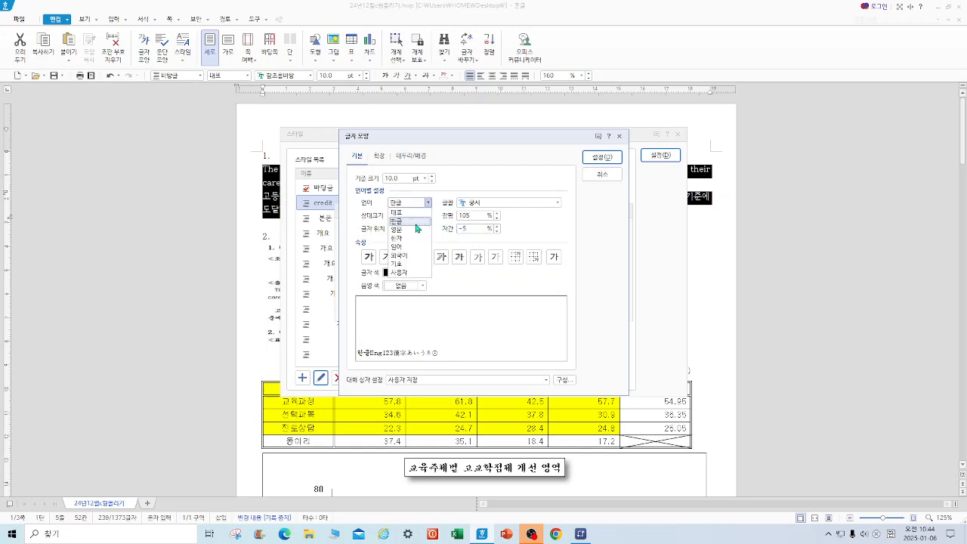
click(413, 229)
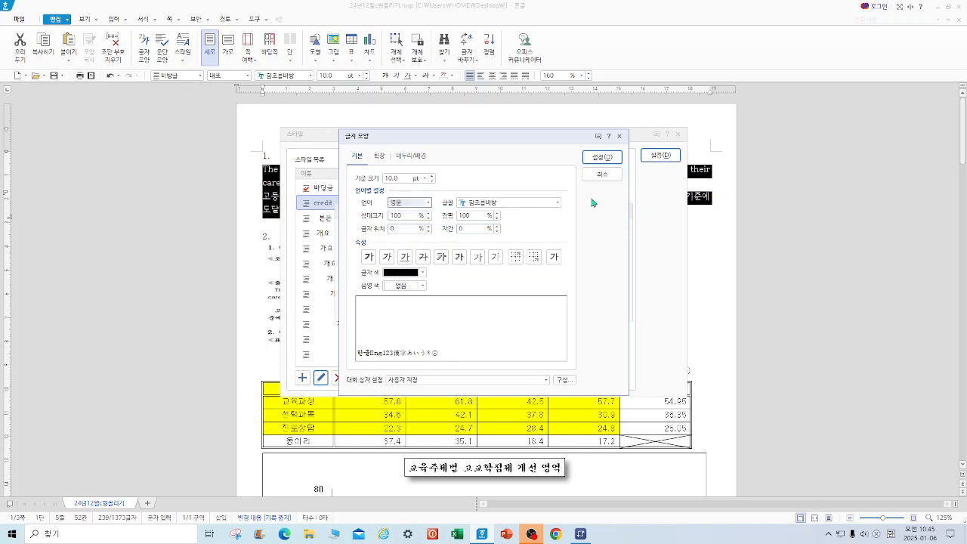
click(558, 203)
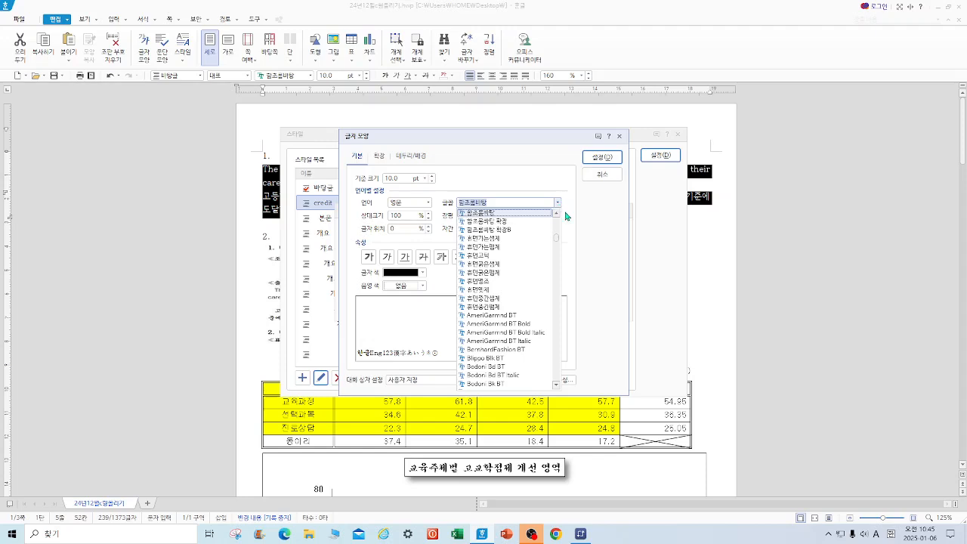
drag(557, 240, 561, 217)
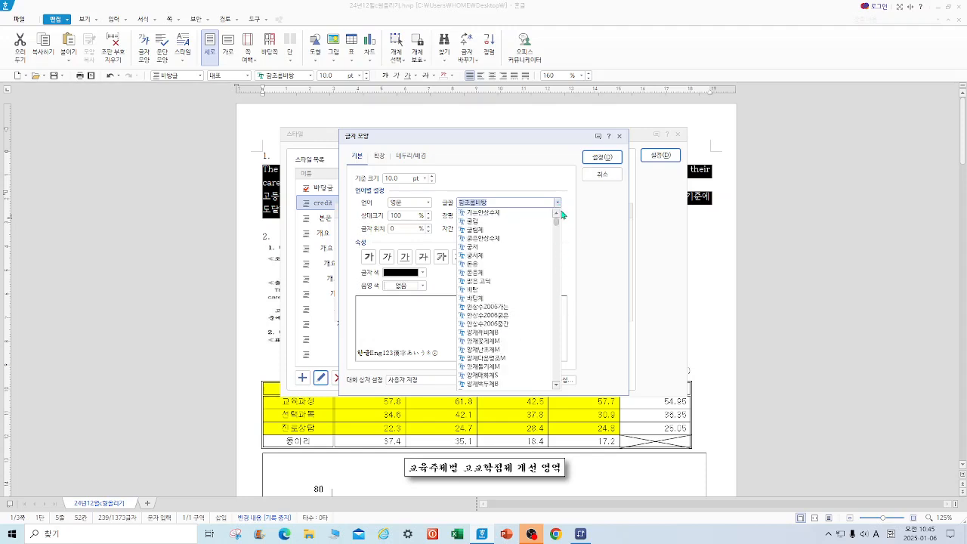
click(493, 263)
click(448, 217)
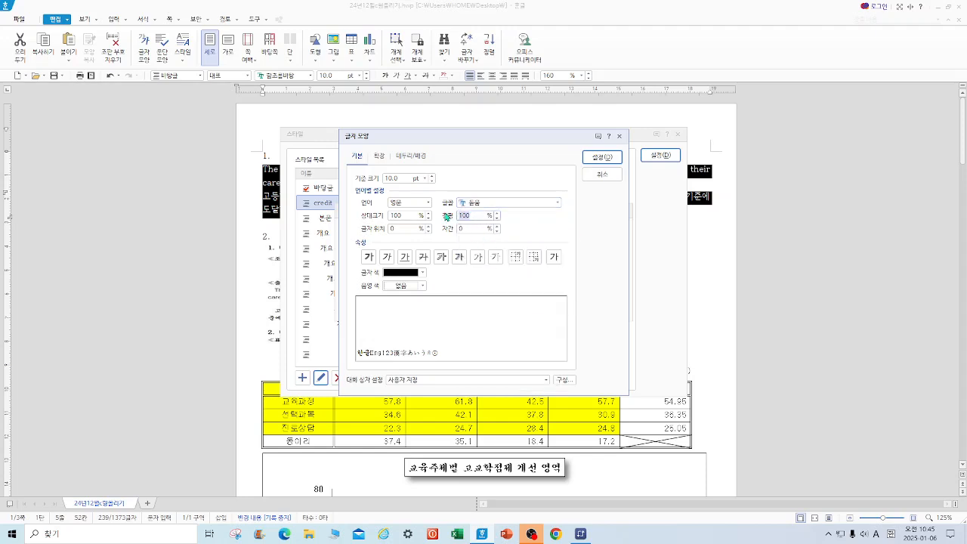
text(105)
click(465, 230)
text(-5)
Step: Save the credit style's character settings and apply the style to the selected paragraphs
click(597, 158)
click(606, 236)
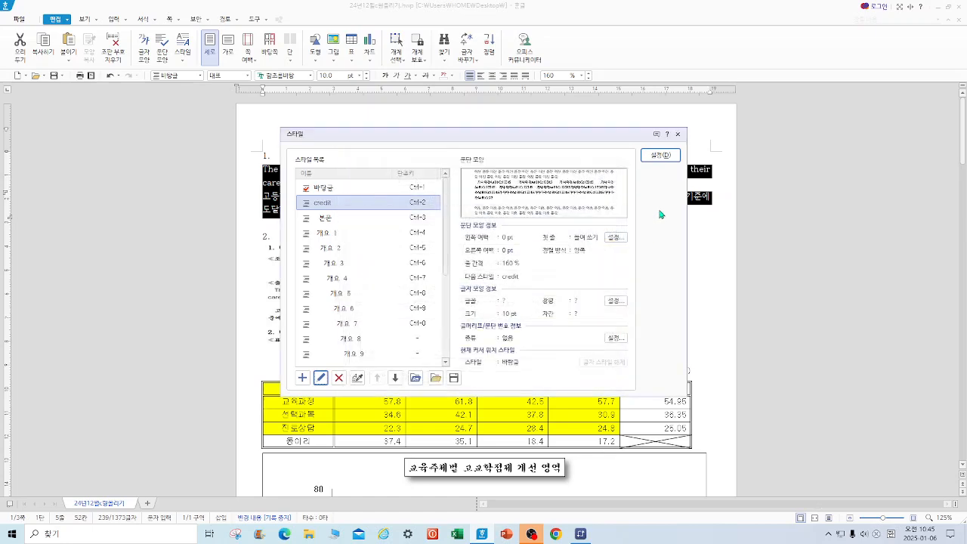
click(661, 156)
click(674, 295)
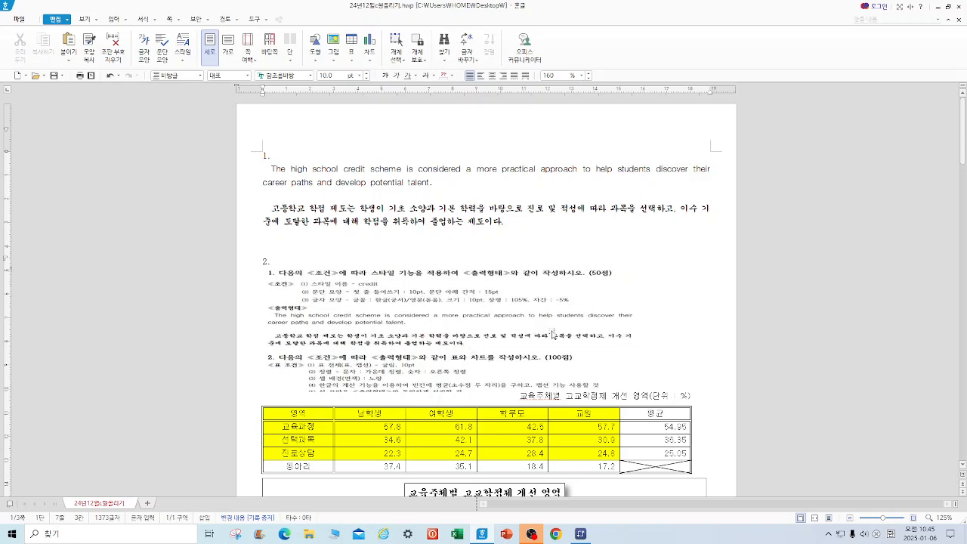
key(Hangul)
Step: Crop off the upper part of the question image under the paragraphs so that it starts at the table conditions (표 조건)
click(402, 284)
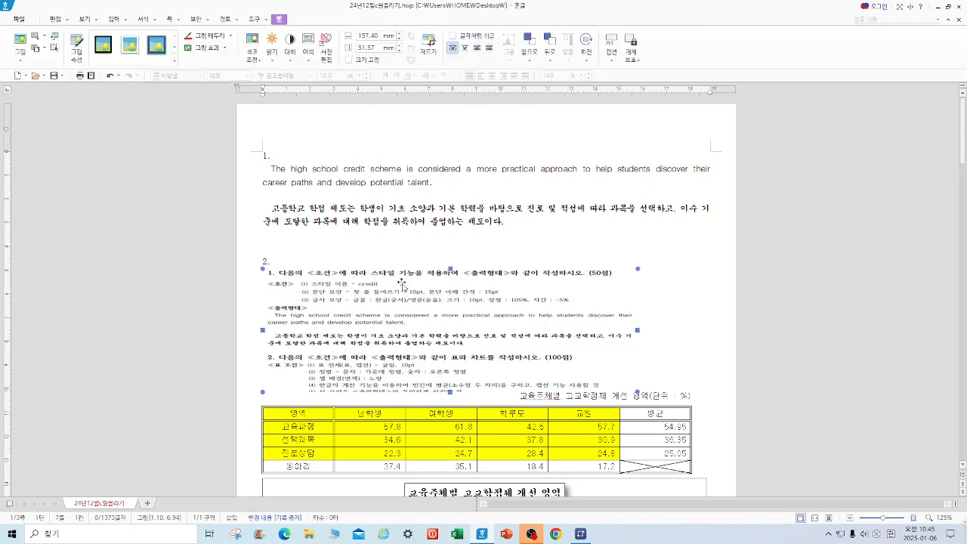
click(428, 44)
mouse_move(451, 267)
mouse_down()
mouse_move(454, 359)
mouse_move(445, 261)
mouse_up()
click(804, 350)
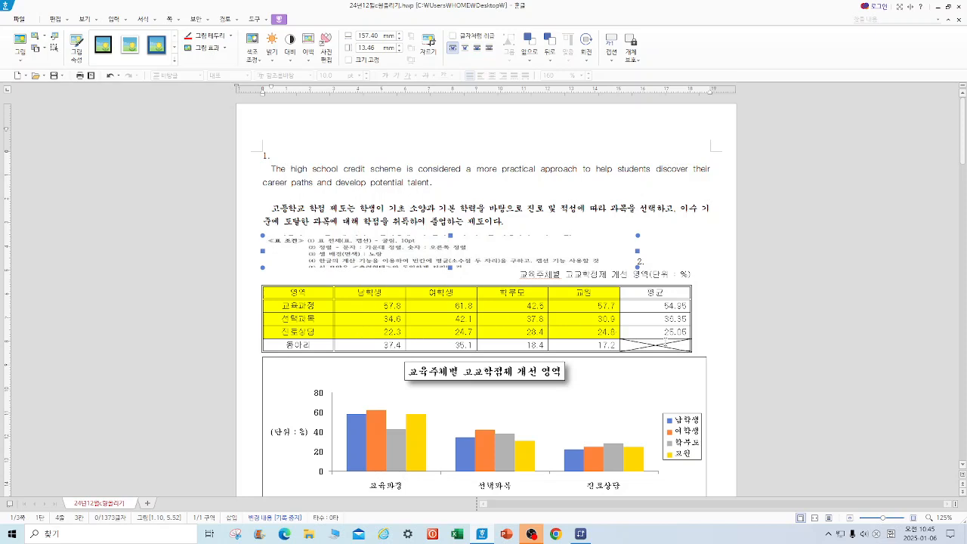
Step: Clear the values in the 평균 column for the 교육과정, 선택과목 and 진로상담 rows
click(675, 312)
drag(659, 305, 678, 335)
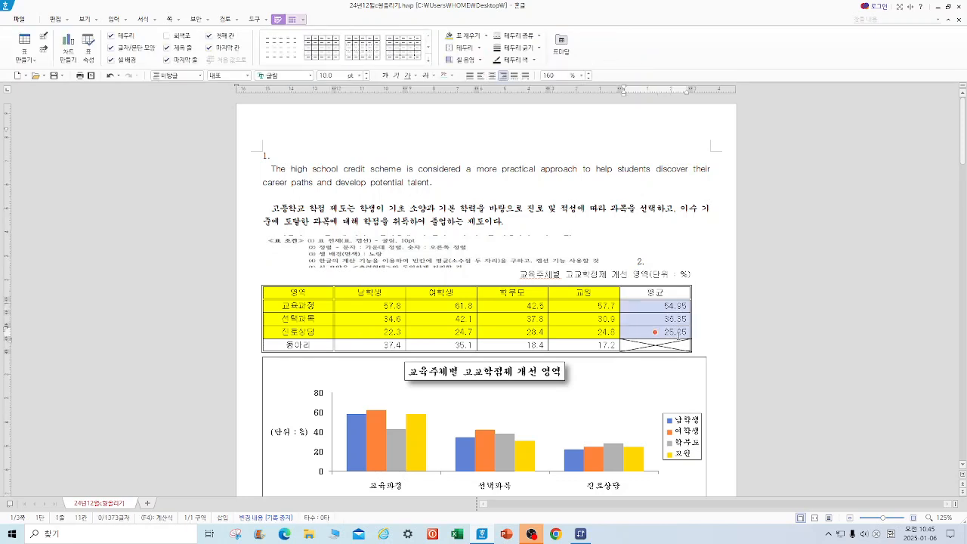
key(Delete)
Step: Fill the 평균 cells of the 교육과정, 선택과목 and 진로상담 rows with a block average formula over each row's figures
drag(370, 305, 654, 331)
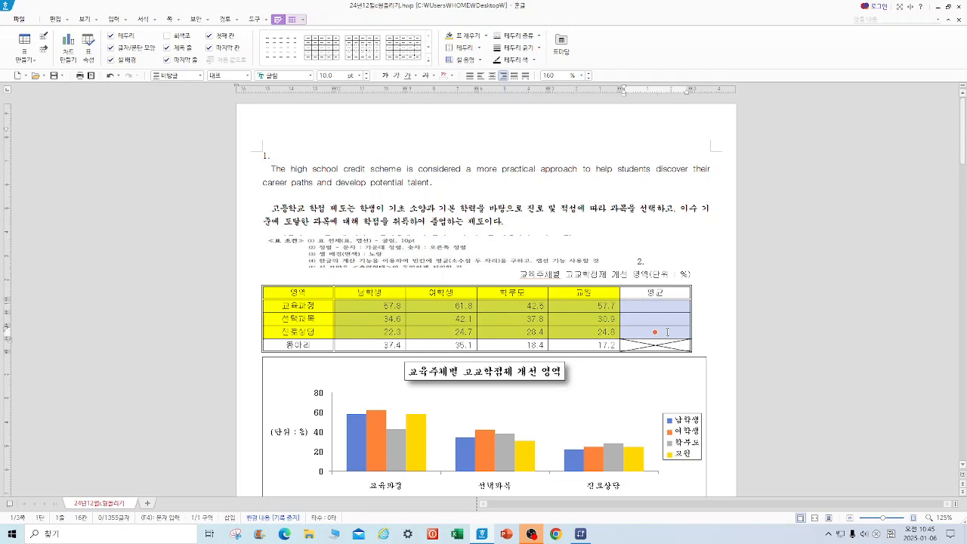
right_click(666, 332)
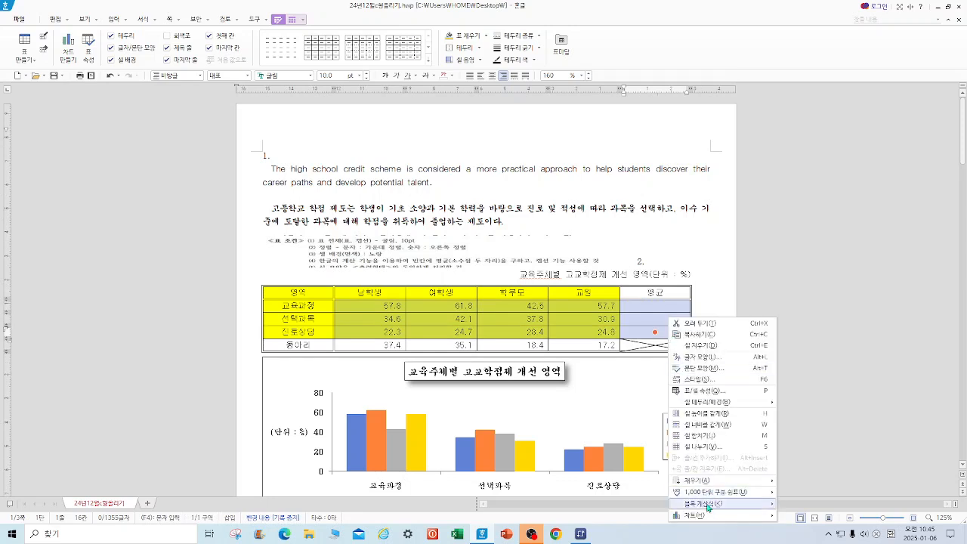
mouse_move(750, 503)
click(802, 488)
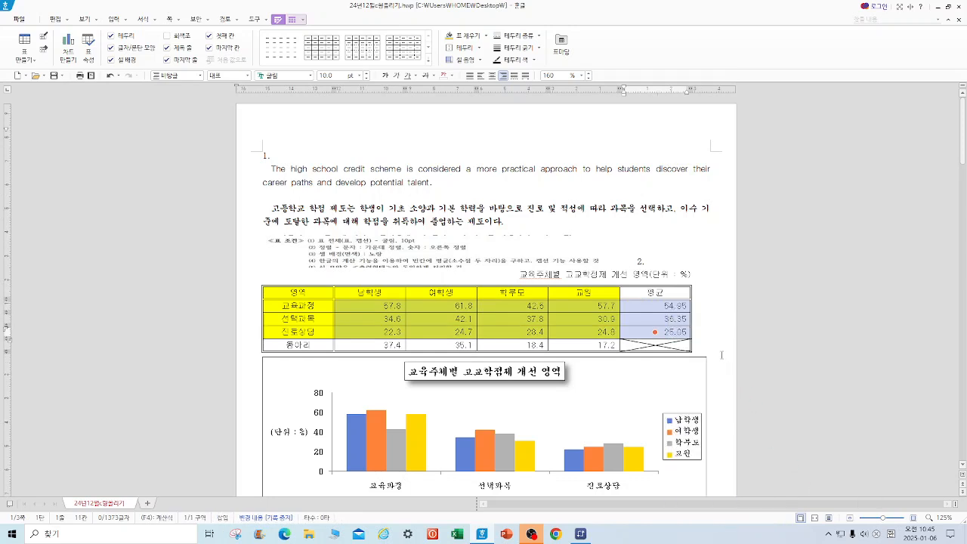
click(722, 356)
Step: Examine the alignment of the table's header cells, row labels and number cells
drag(330, 293, 632, 290)
drag(287, 306, 297, 345)
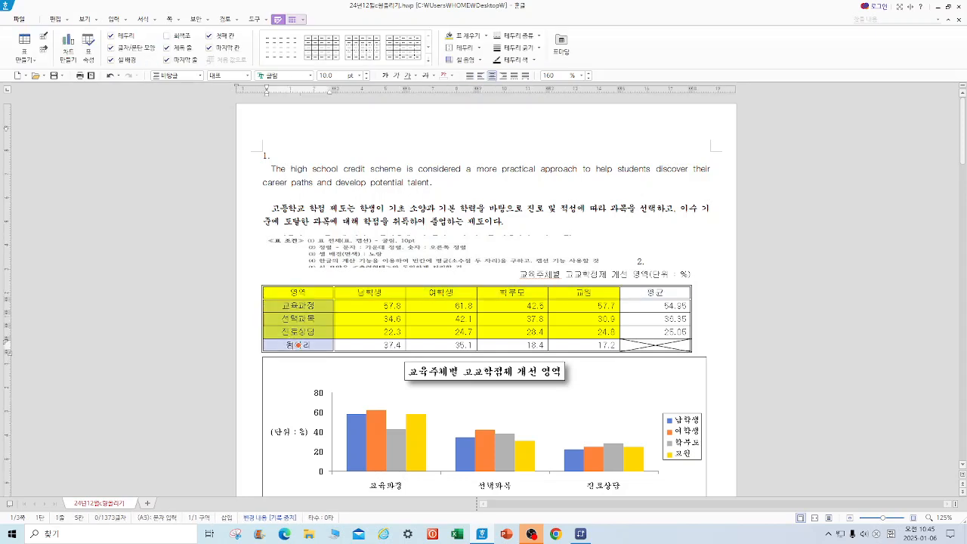
drag(373, 303, 658, 356)
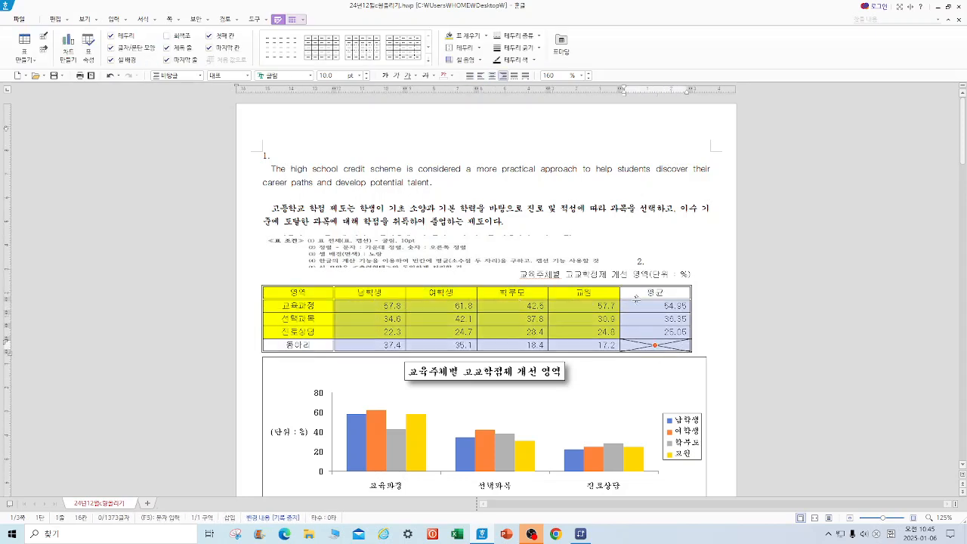
click(723, 328)
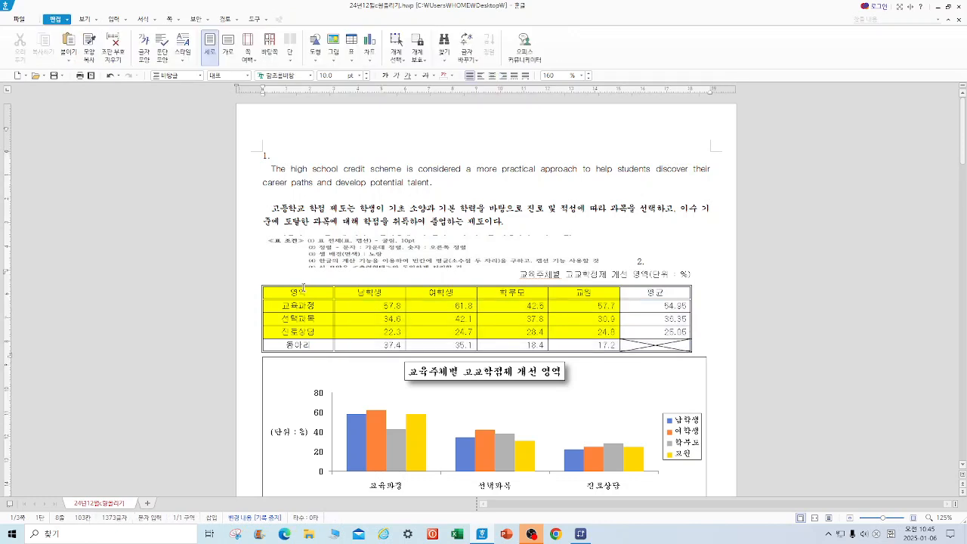
Step: Examine the font and size of the whole table, and select its caption text 교육주체별 고교학점제 개선 영역(단위 : %)
drag(301, 289, 654, 345)
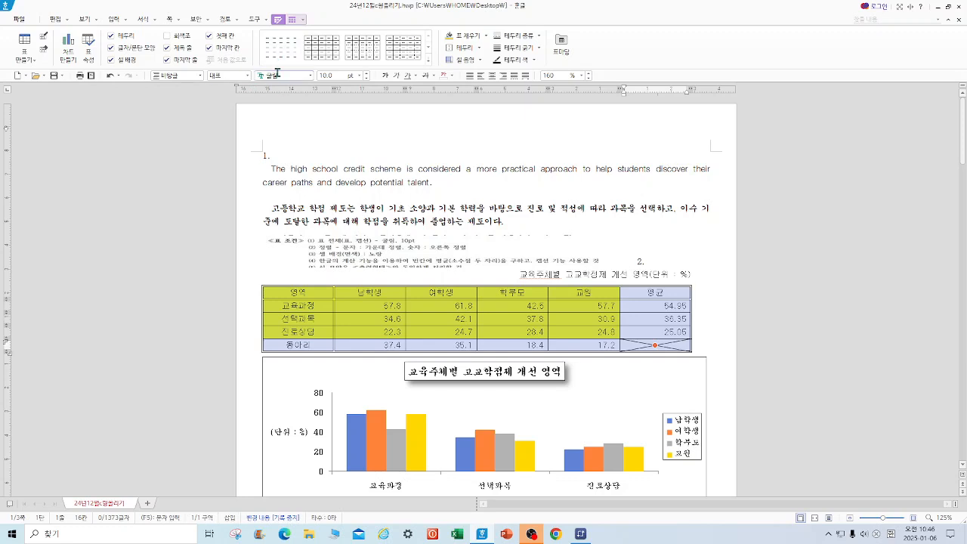
click(720, 301)
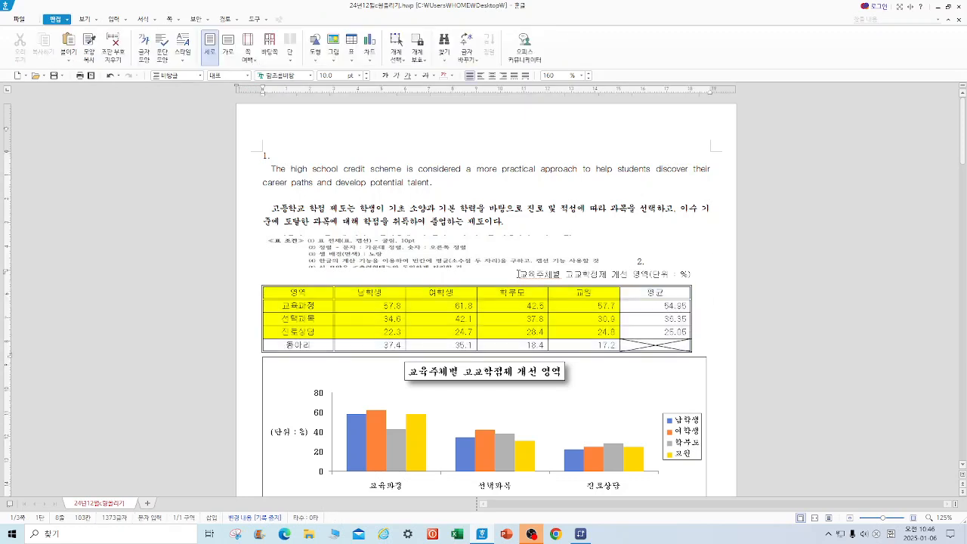
drag(518, 274, 717, 269)
key(ctrl+c)
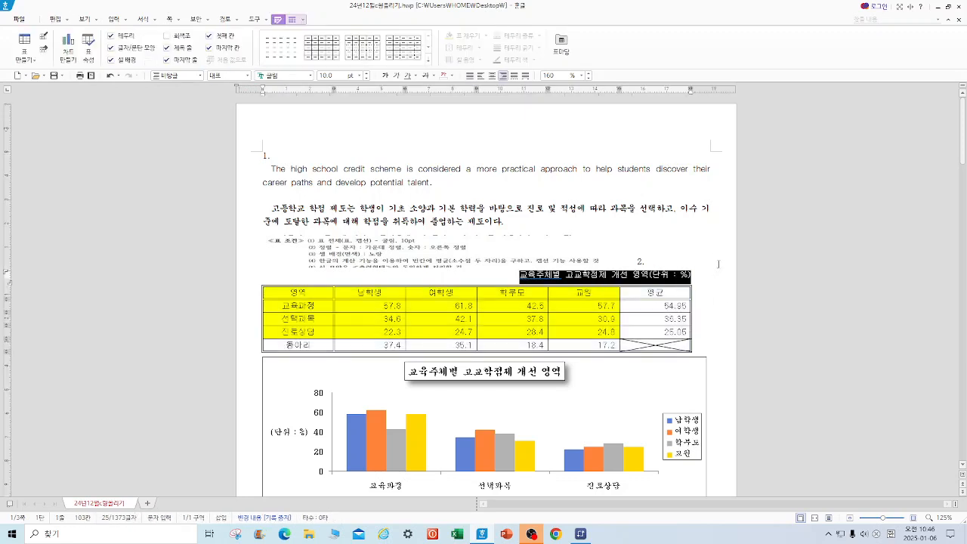
Step: Clear the text of the table's caption and set the caption position to 위, above the table
key(Delete)
click(262, 290)
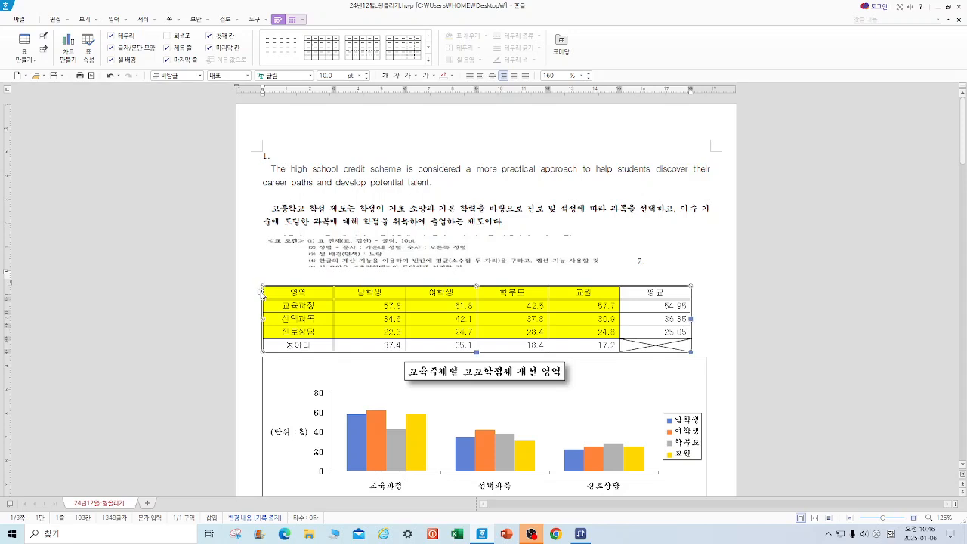
click(293, 23)
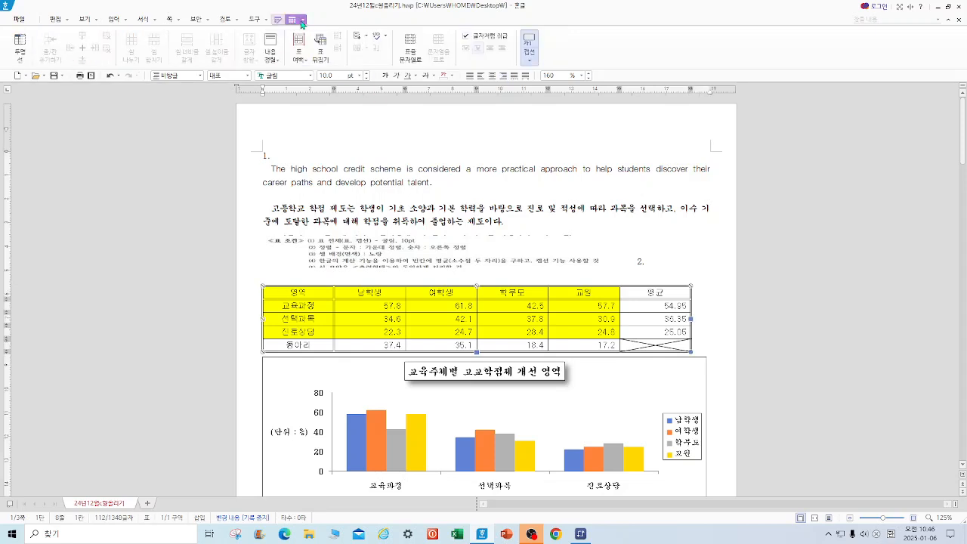
click(529, 61)
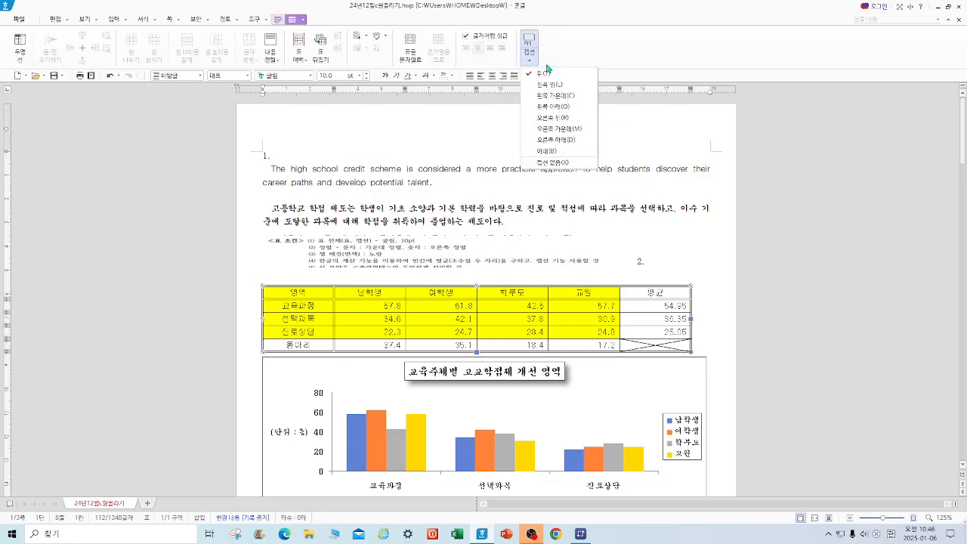
click(544, 74)
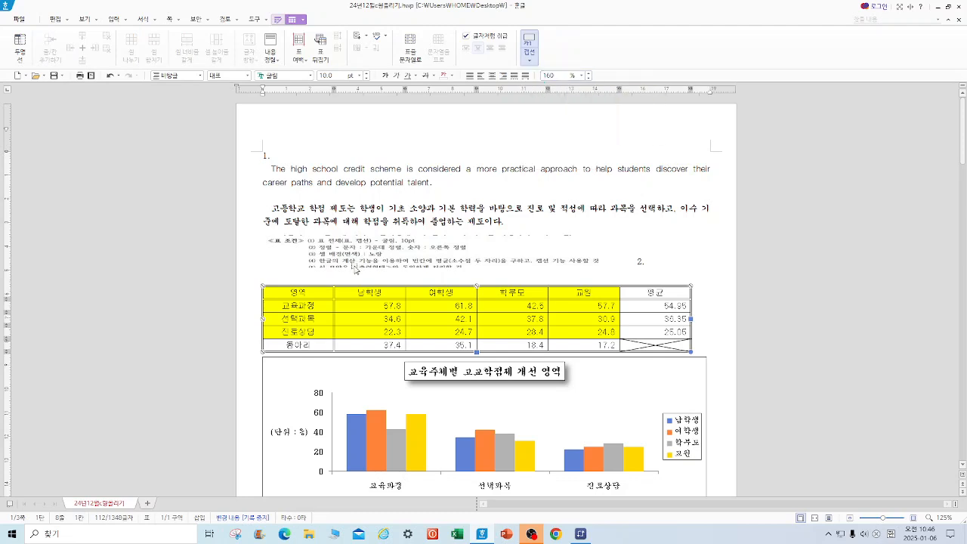
click(302, 277)
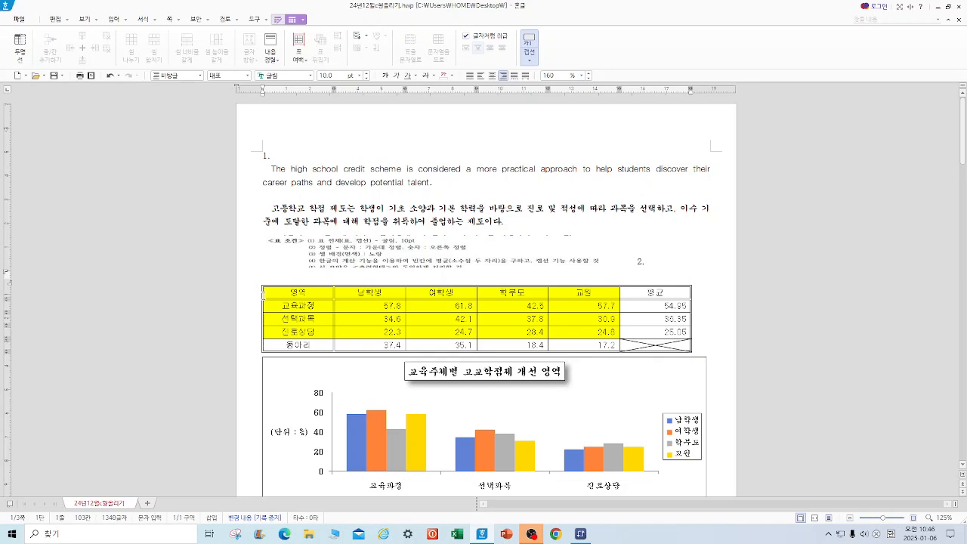
click(262, 296)
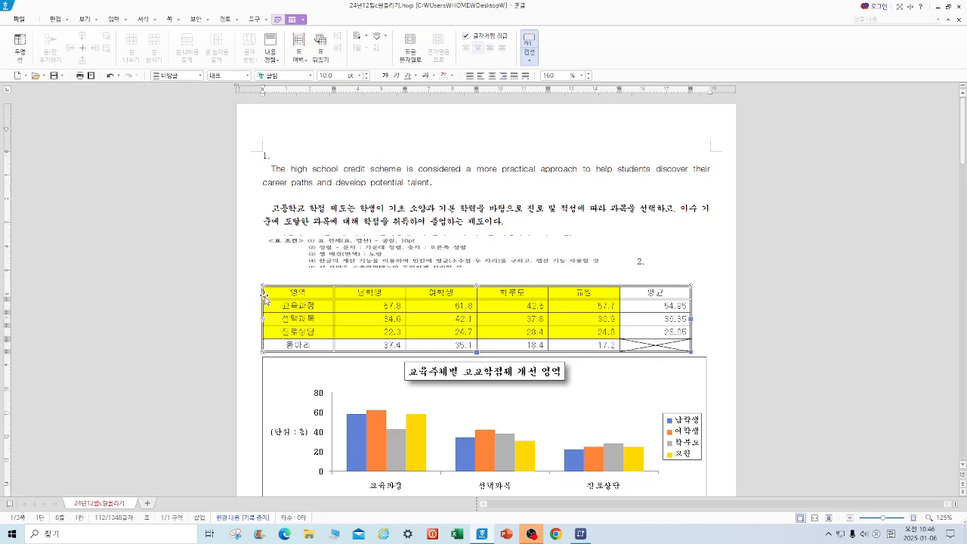
Step: Delete the picture of the table conditions placed between question 1 and the table
click(275, 271)
click(345, 247)
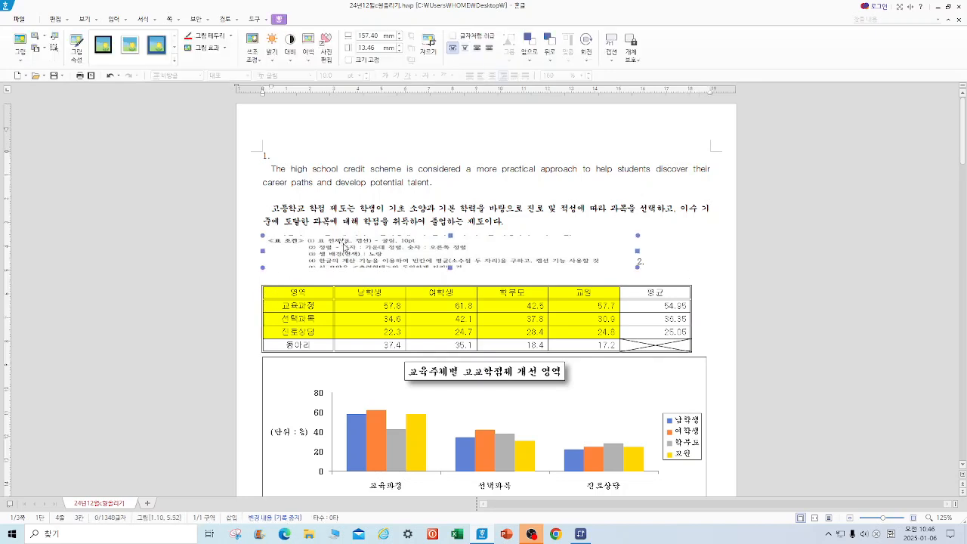
key(Delete)
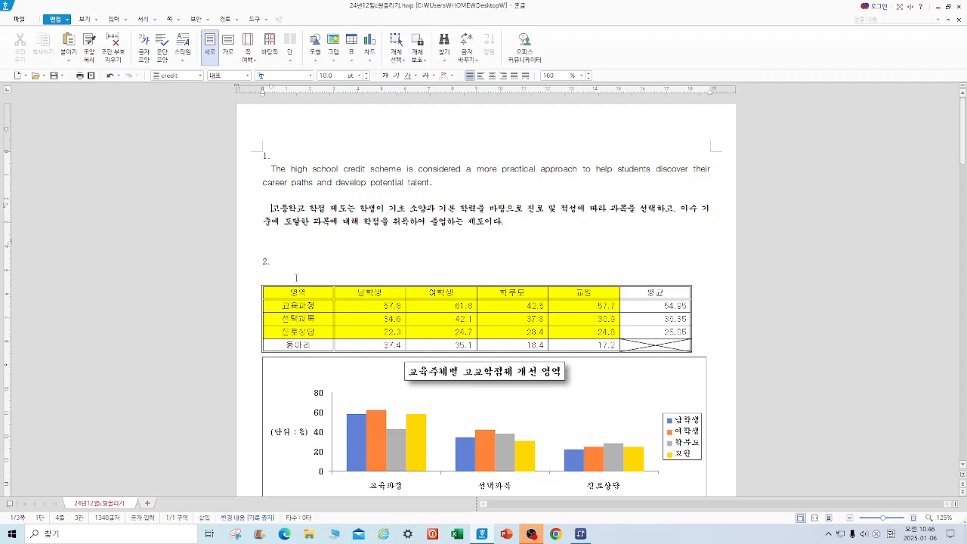
Step: Fill the table's caption with 교육주체별 고교학점제 개선 영역(단위 : %) and align it right
click(287, 276)
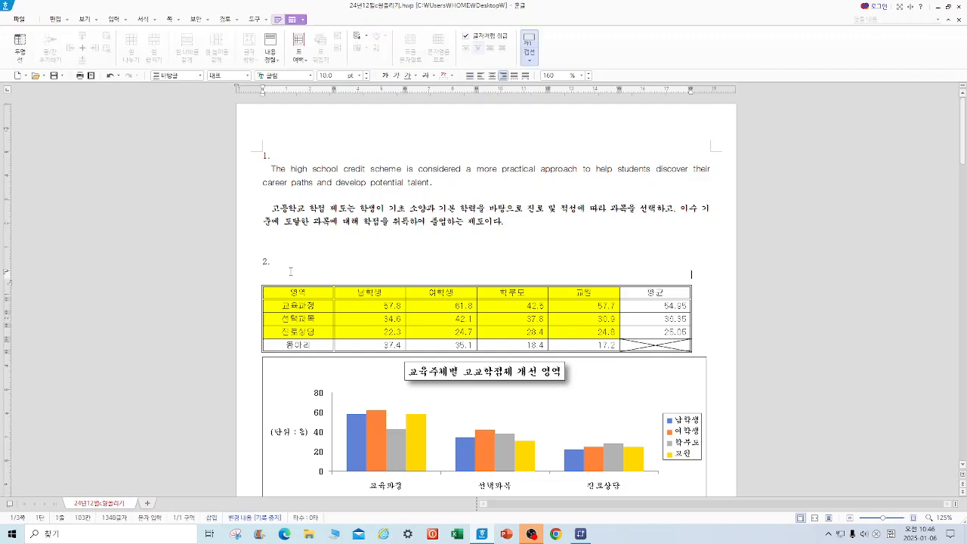
click(470, 76)
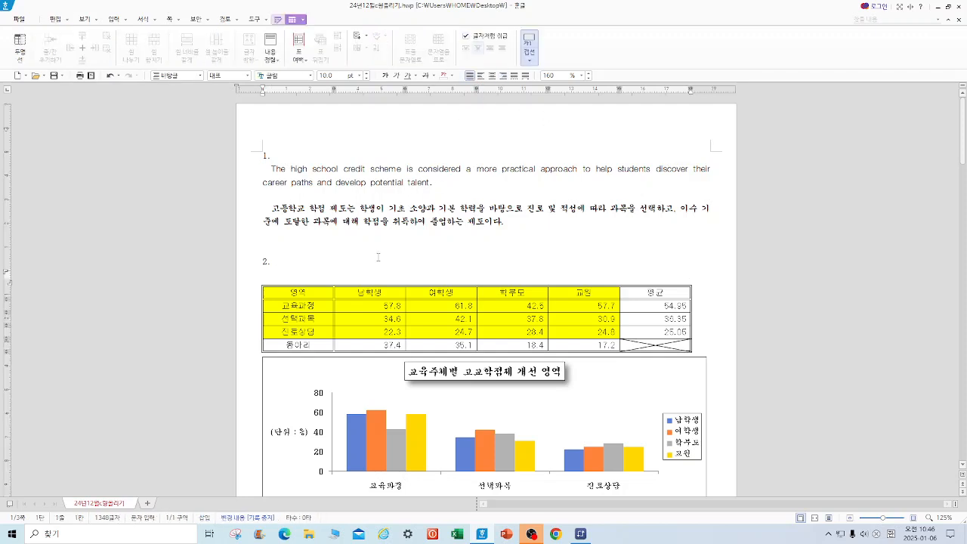
key(ctrl+v)
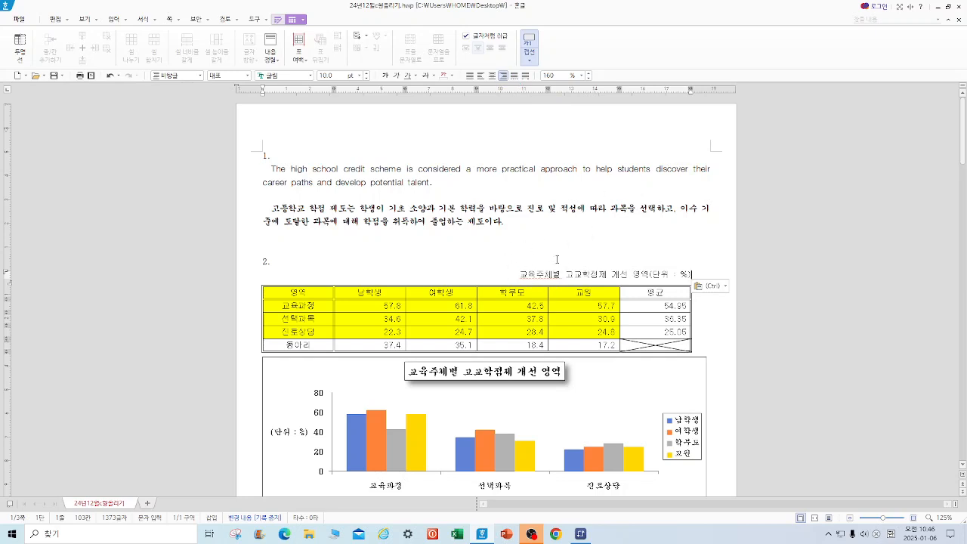
Step: Examine the background fill of the table cells from 영역 to 교원, header row through 진로상담 row
click(734, 359)
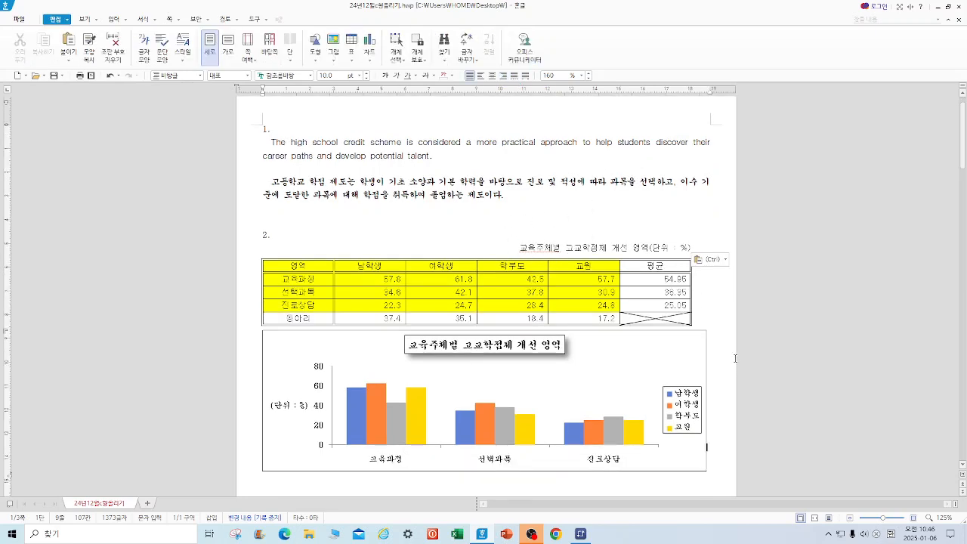
mouse_move(286, 266)
mouse_down()
mouse_move(559, 293)
mouse_move(581, 305)
mouse_up()
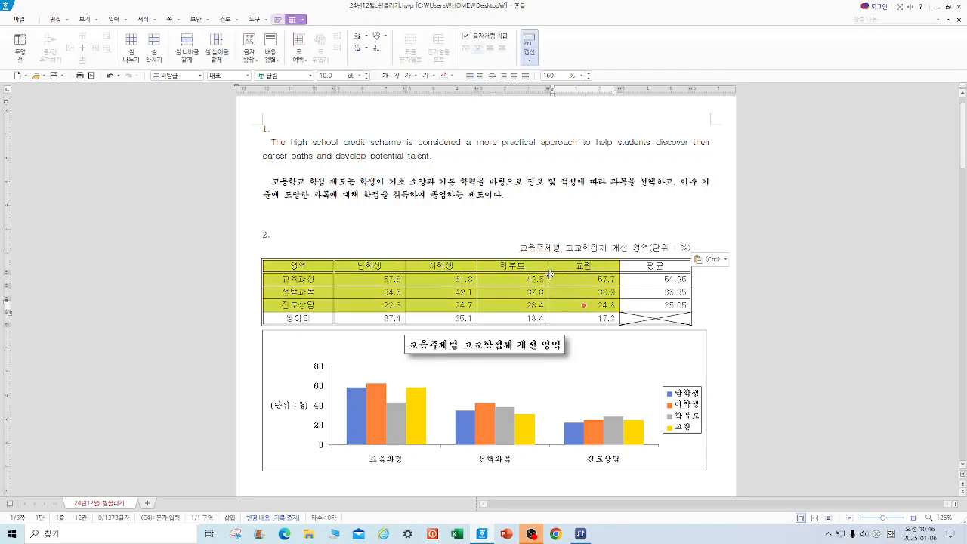
key(l)
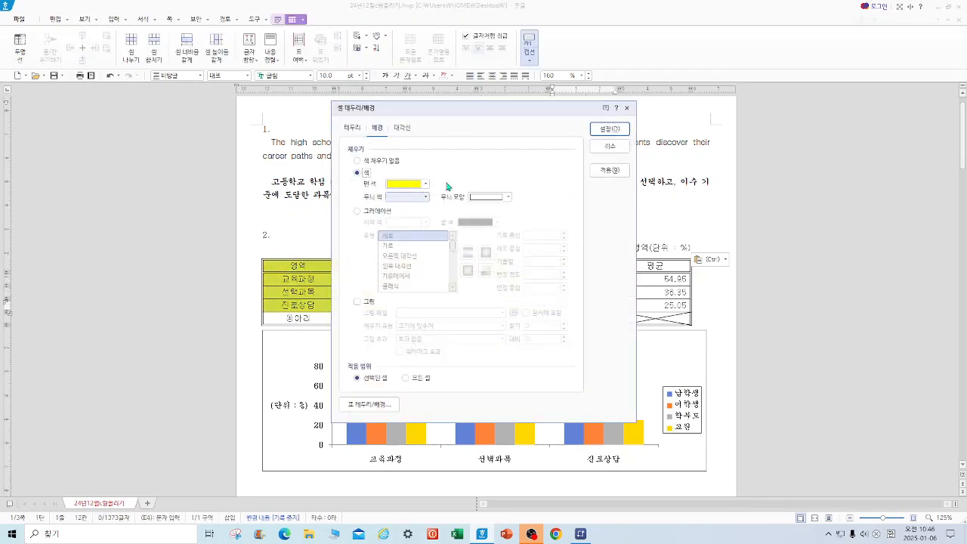
click(626, 108)
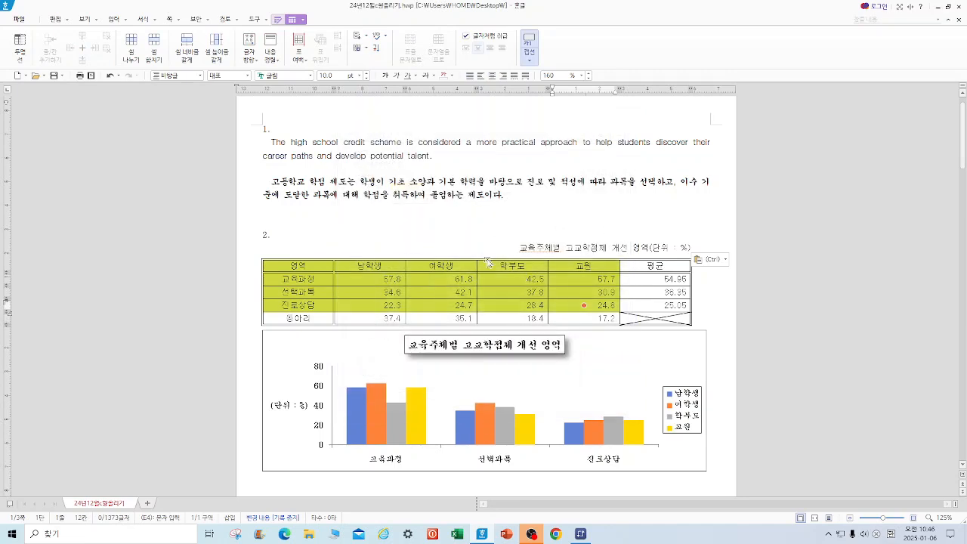
Step: Delete the existing chart below the table
click(126, 20)
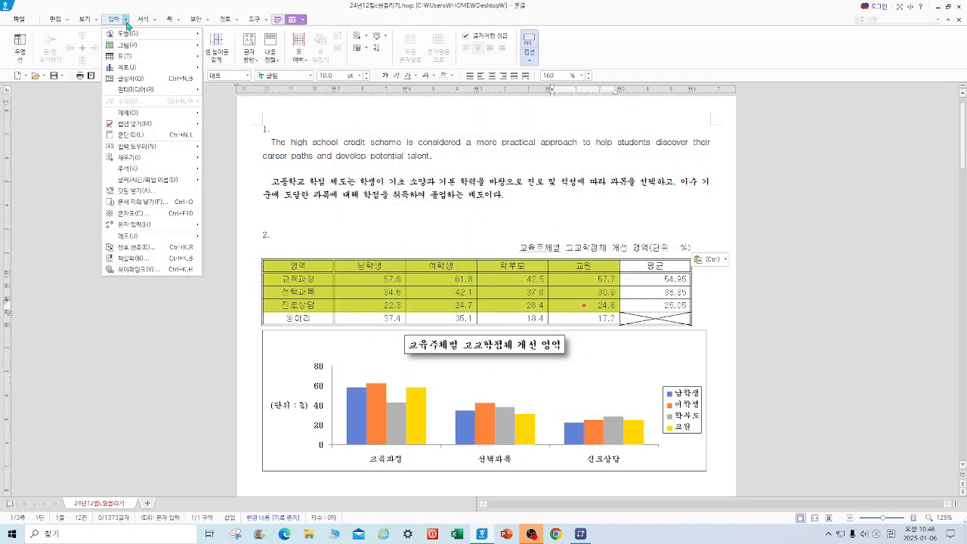
mouse_move(160, 72)
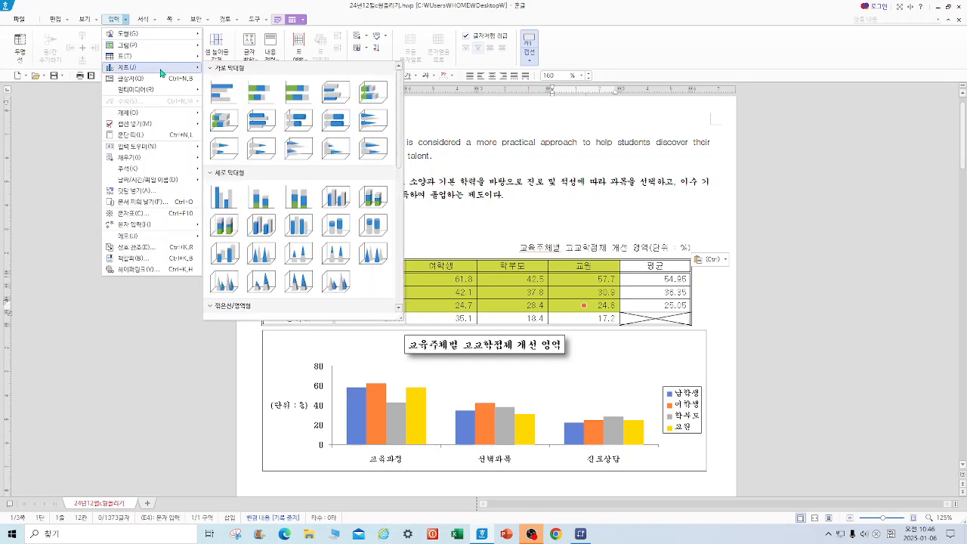
click(648, 362)
click(635, 354)
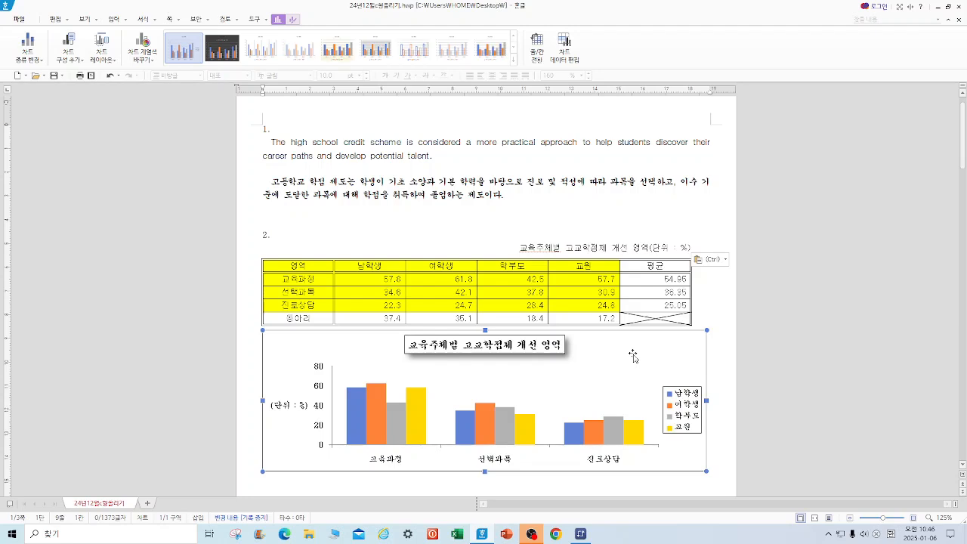
key(Delete)
Step: Insert a clustered column chart from the 영역 to 교원 cells through the 진로상담 row, widen it to about the table's width and move it below the table
drag(512, 279, 583, 305)
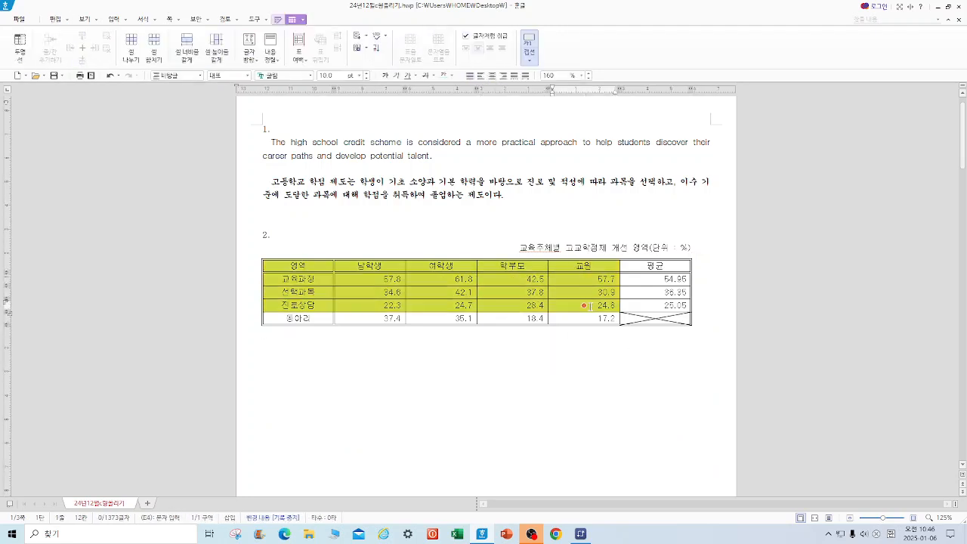
click(127, 20)
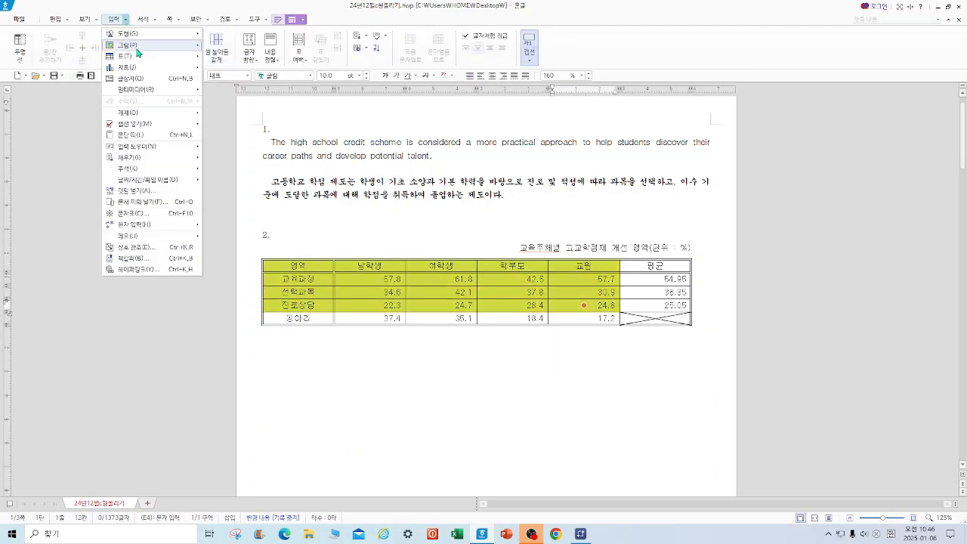
mouse_move(142, 67)
click(234, 196)
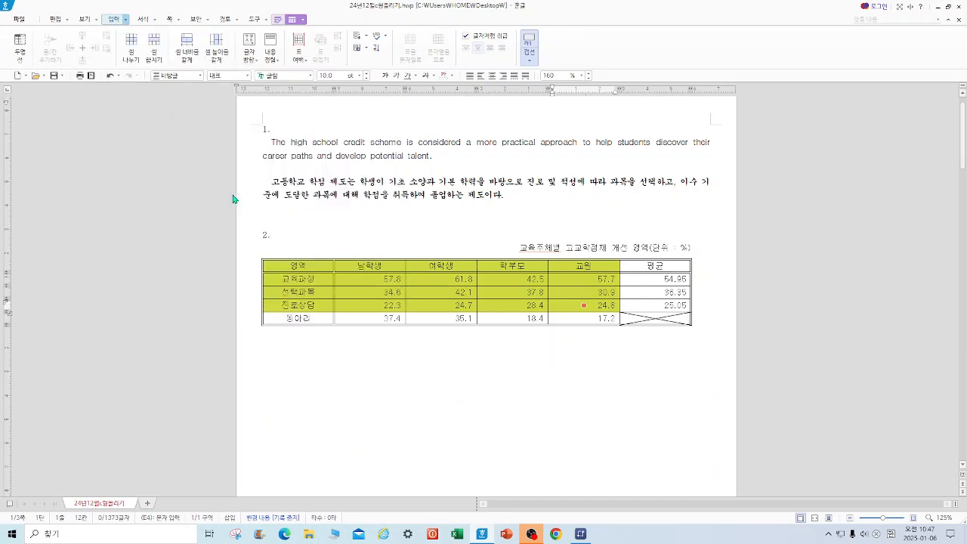
click(596, 214)
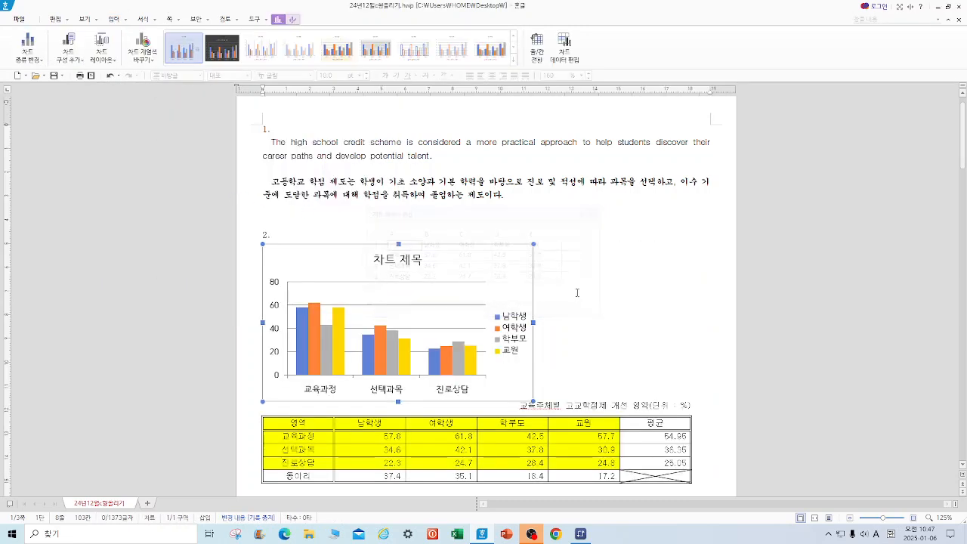
drag(536, 323, 693, 323)
drag(419, 275, 451, 378)
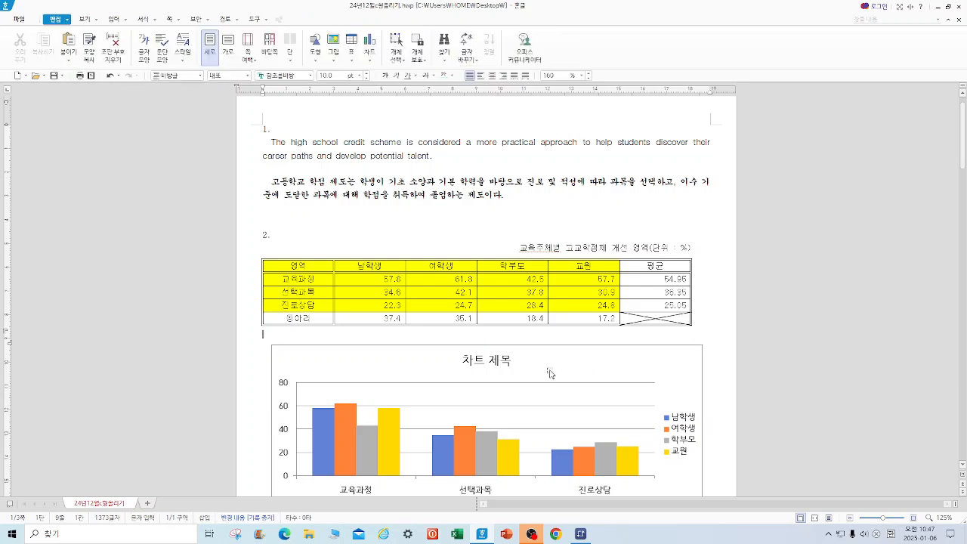
Step: Change the chart title's text to 교육주체별 고교학점제 개선 영역
click(478, 364)
right_click(478, 367)
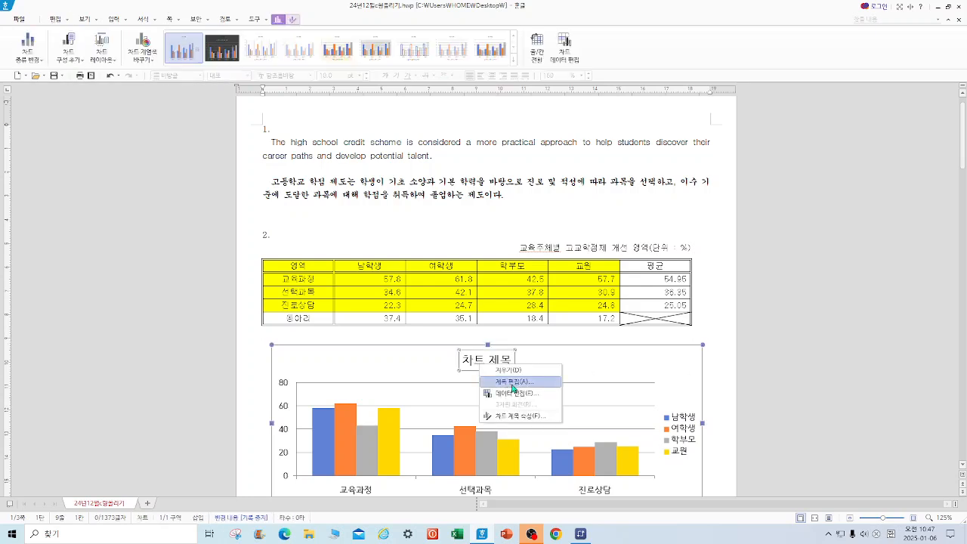
click(512, 387)
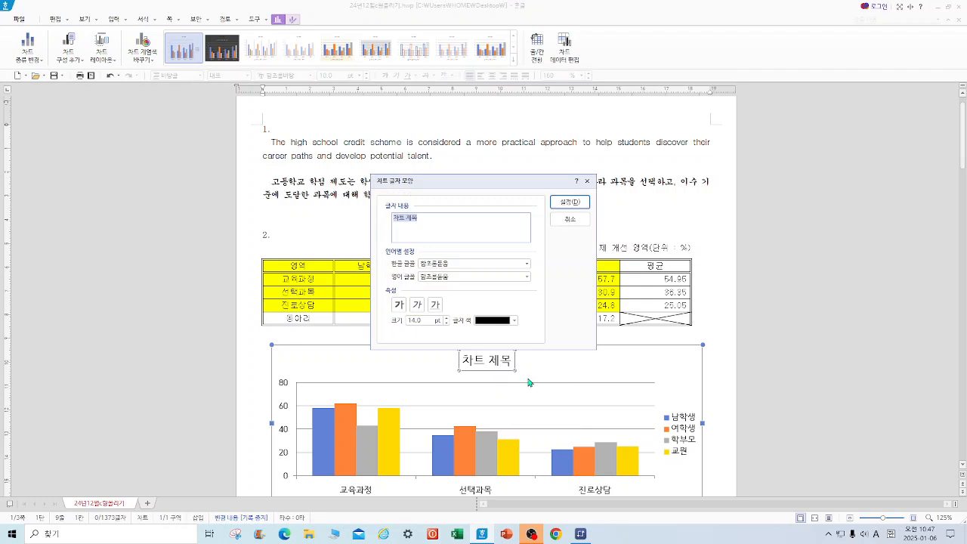
text(ㅓ)
key(BackSpace)
key(Hangul)
text(ㄱ)
text(교육주제별)
text( 고교학점제)
text( 개선 영)
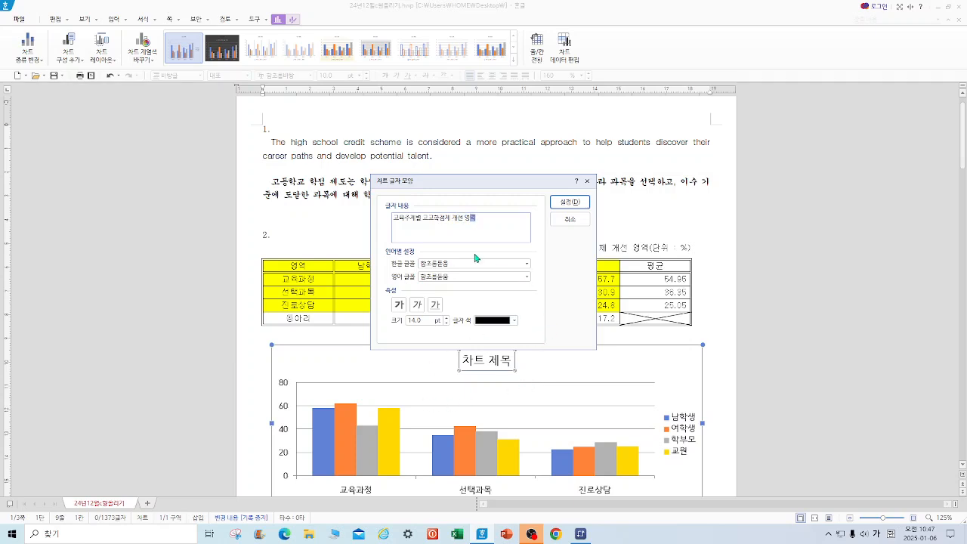
text(역)
Step: Format the chart title with 궁서 for both the Korean and English fonts, bold, 12 pt
click(457, 266)
text(궁)
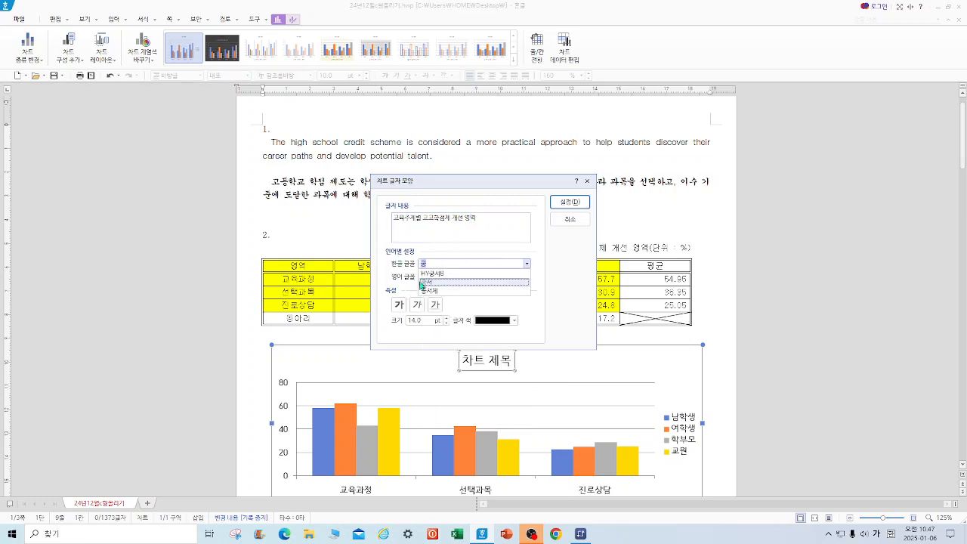
click(435, 281)
click(450, 277)
text(궁서)
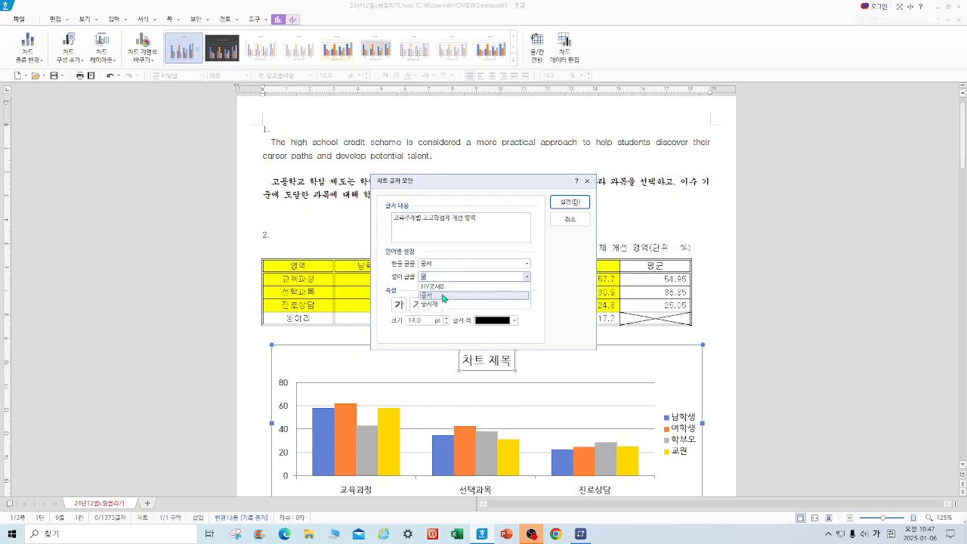
click(444, 295)
click(398, 304)
click(446, 318)
click(445, 318)
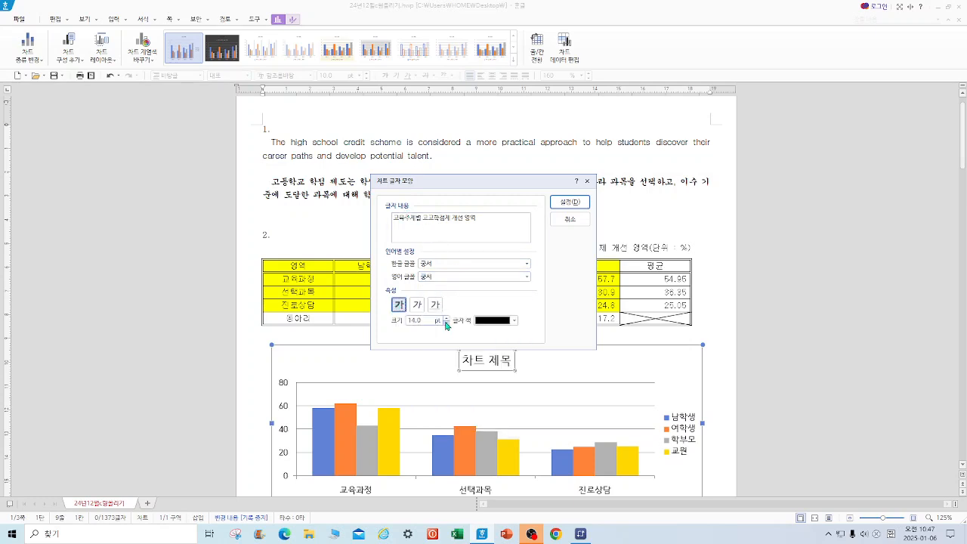
click(570, 202)
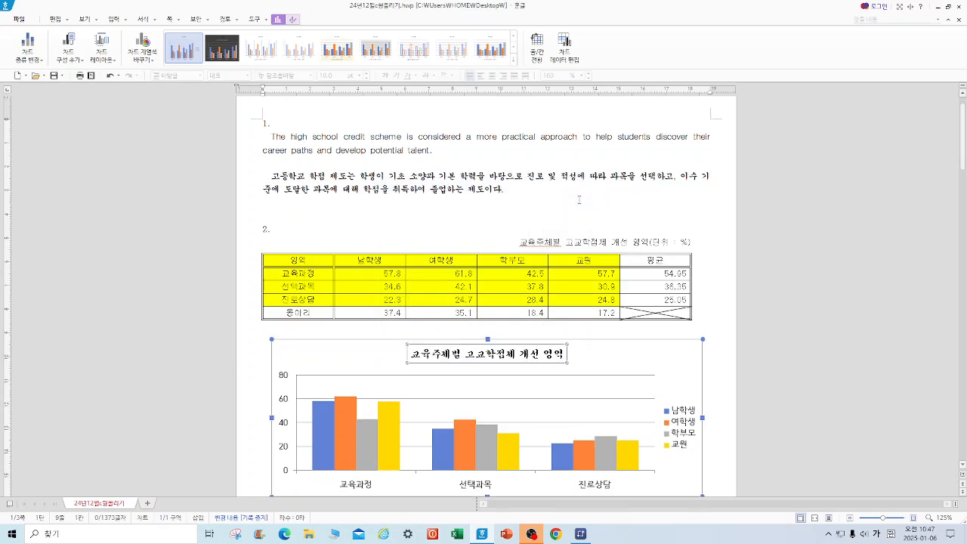
right_click(558, 355)
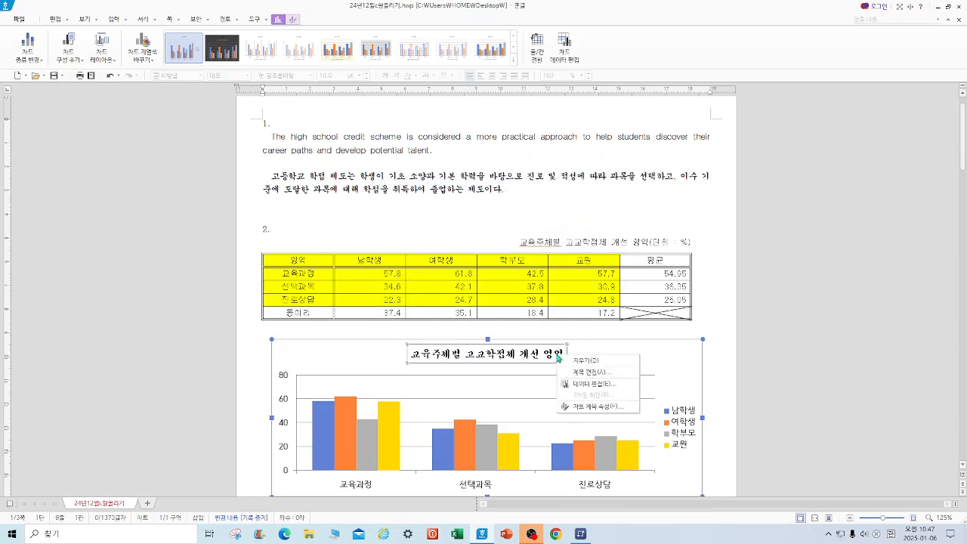
click(625, 373)
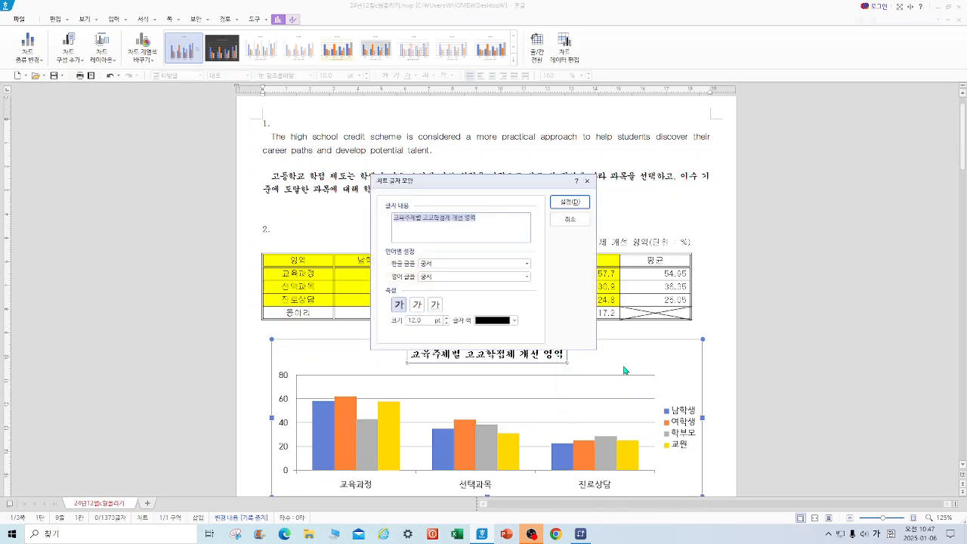
click(569, 219)
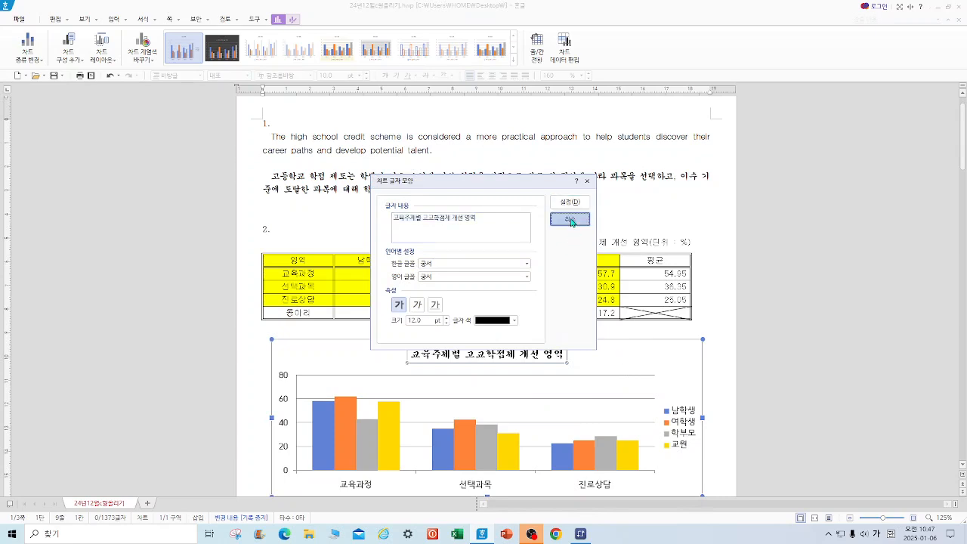
Step: Give the chart title a black outline and the first available shadow style
right_click(543, 358)
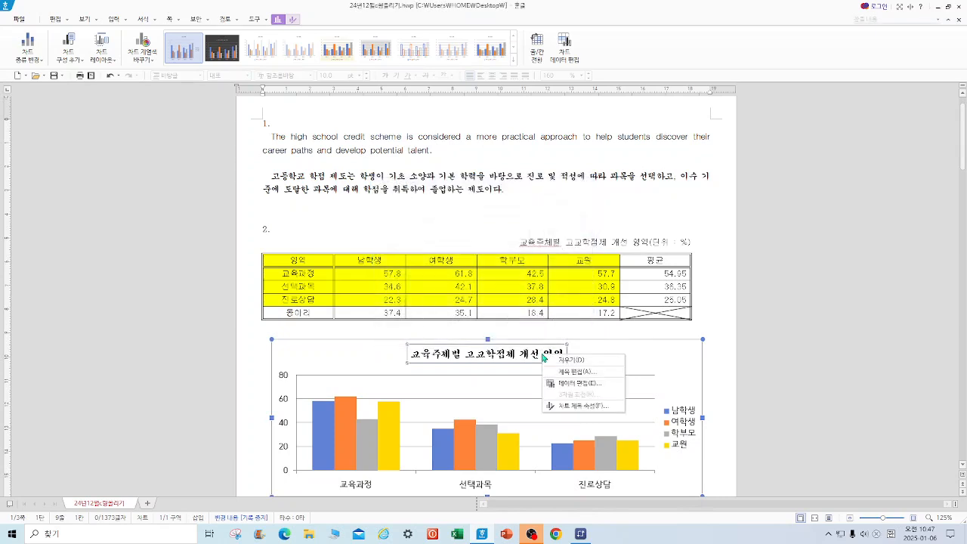
click(582, 406)
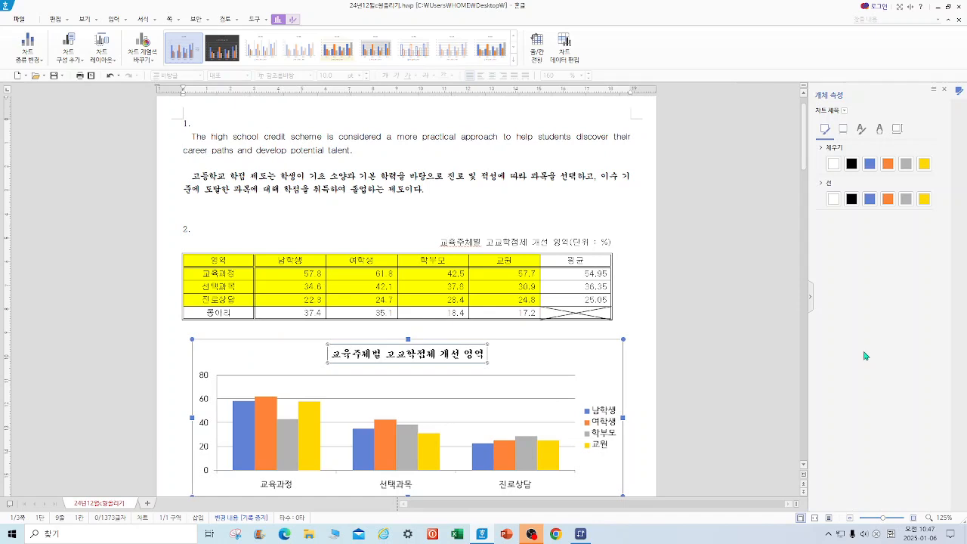
click(853, 201)
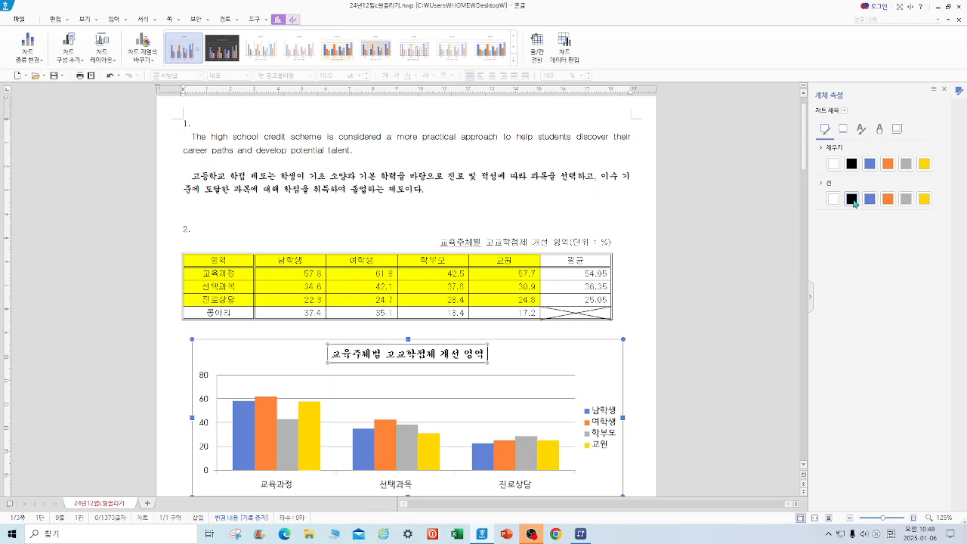
click(843, 130)
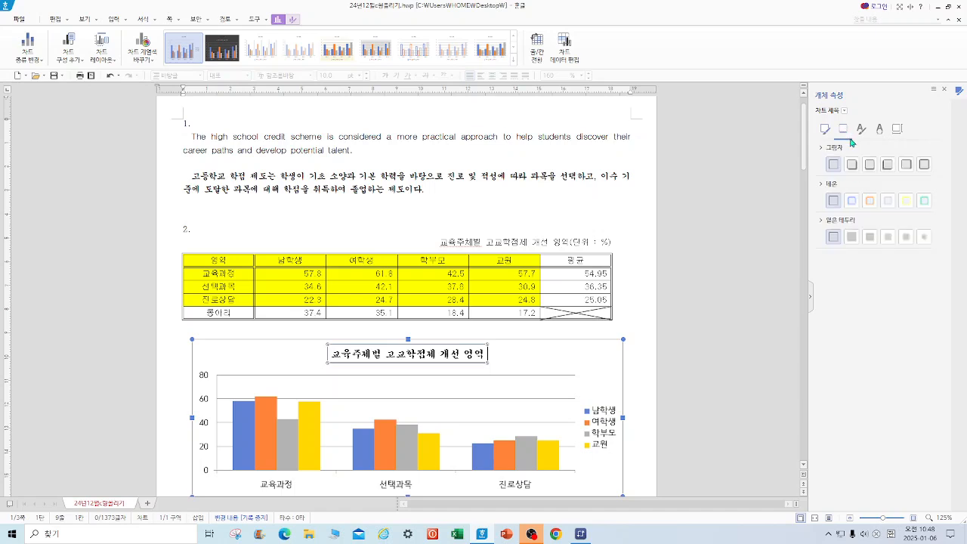
click(850, 167)
click(703, 409)
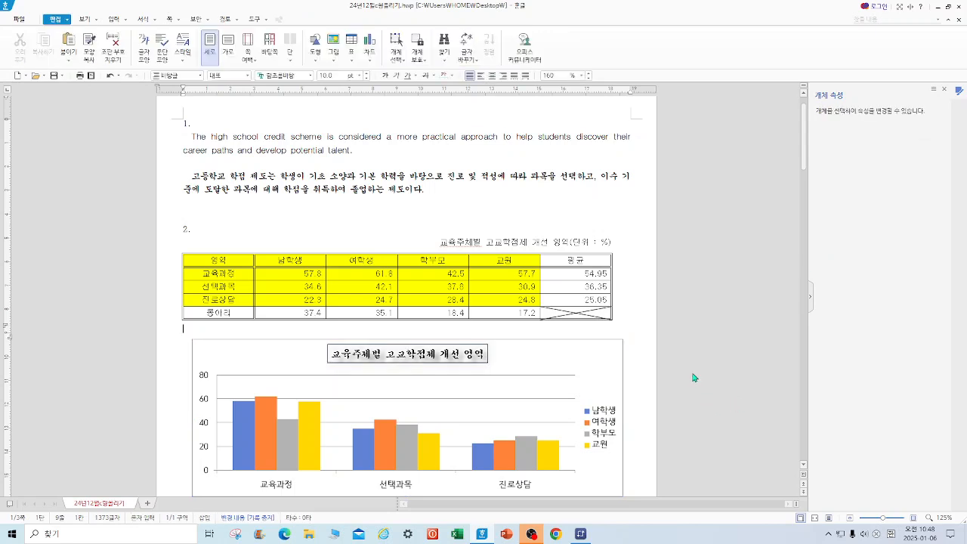
Step: Remove the chart's horizontal gridlines and give the legend a black outline
click(559, 379)
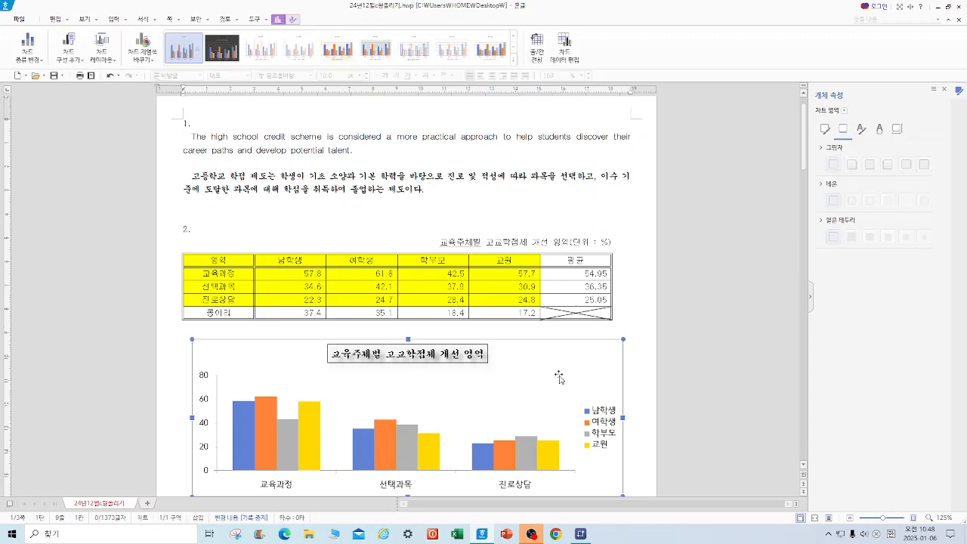
click(604, 431)
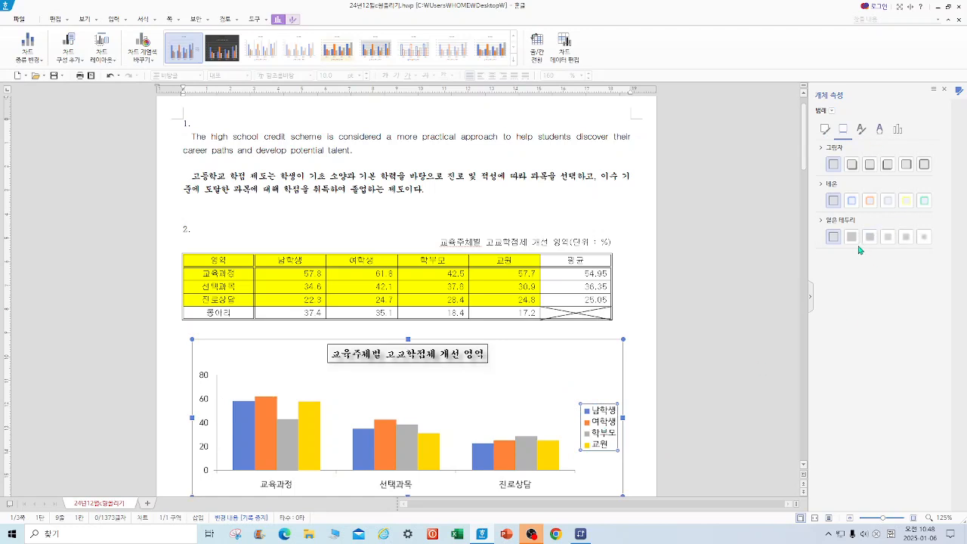
click(825, 129)
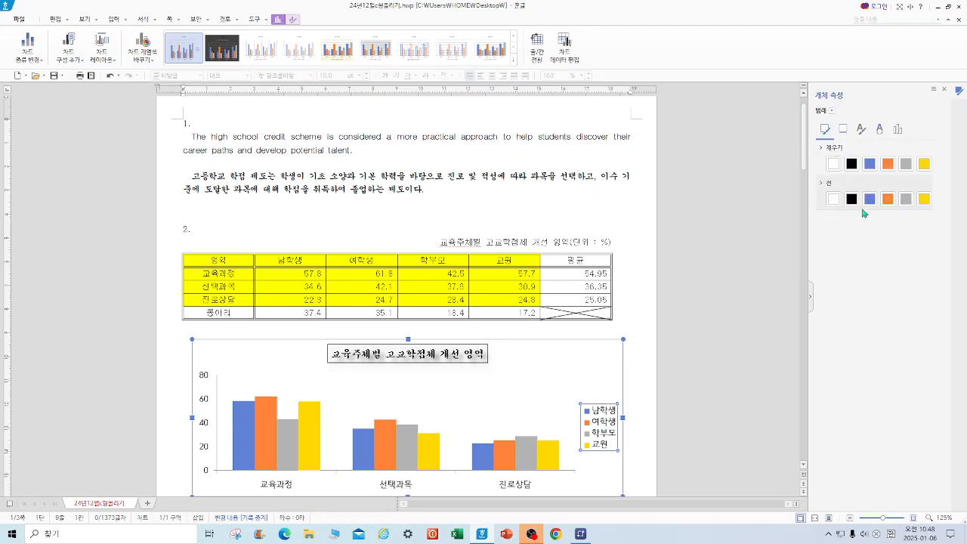
Step: Set both the Korean and English fonts of the chart legend to 궁서
right_click(598, 436)
click(649, 453)
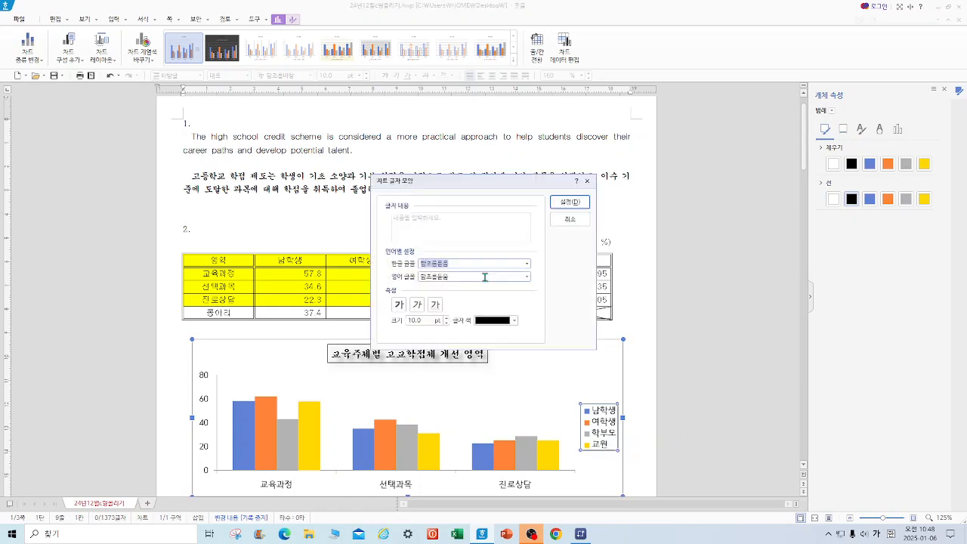
text(궁)
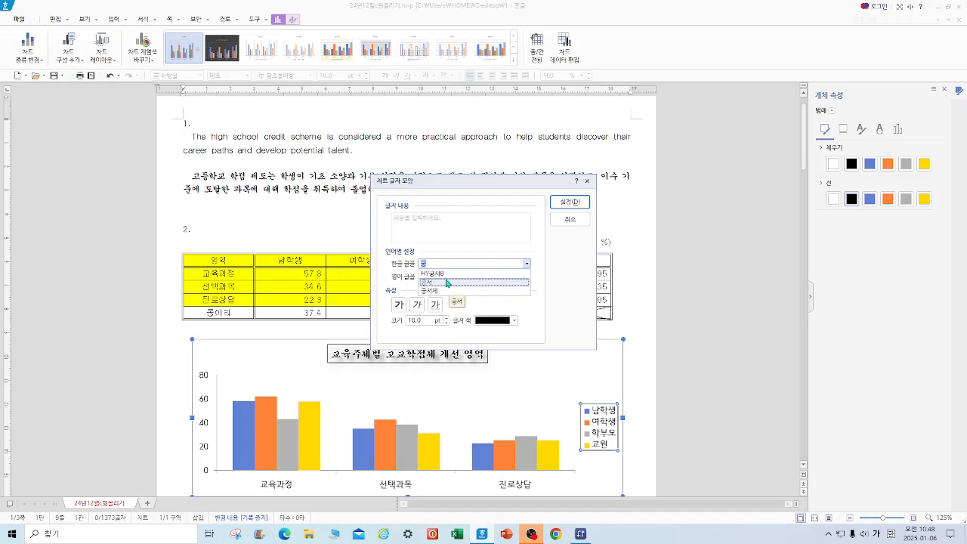
click(447, 283)
key(Tab)
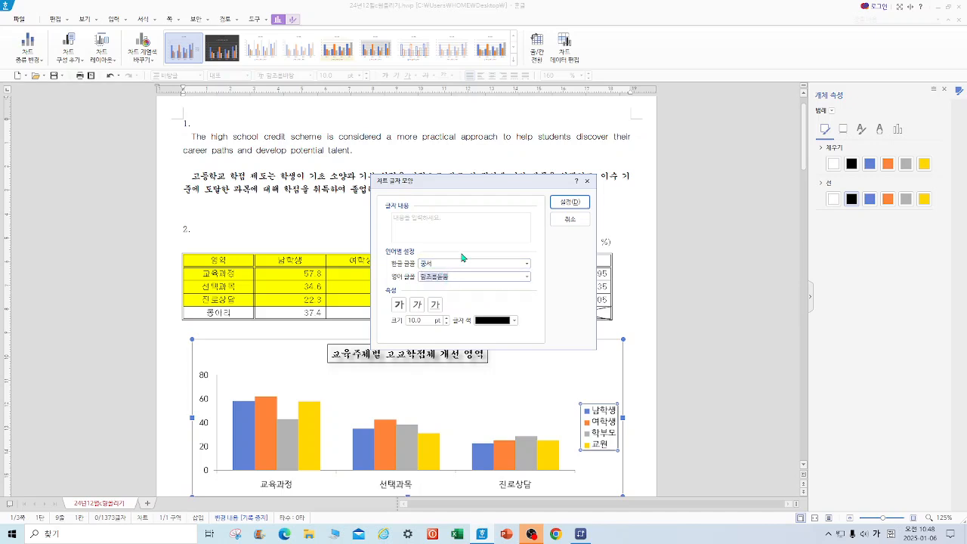
text(궁)
click(436, 296)
click(587, 200)
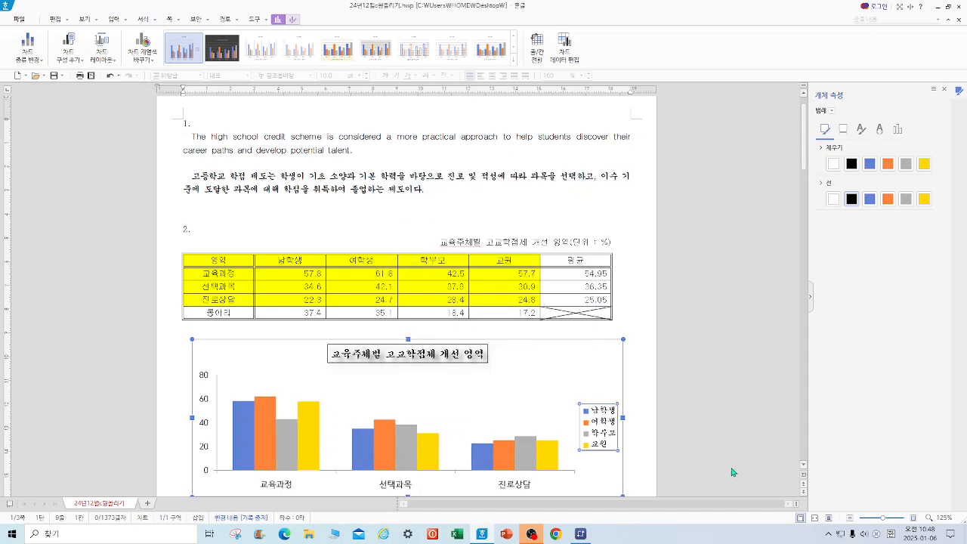
Step: Set both the Korean and English fonts of the category axis labels to 궁서
click(400, 488)
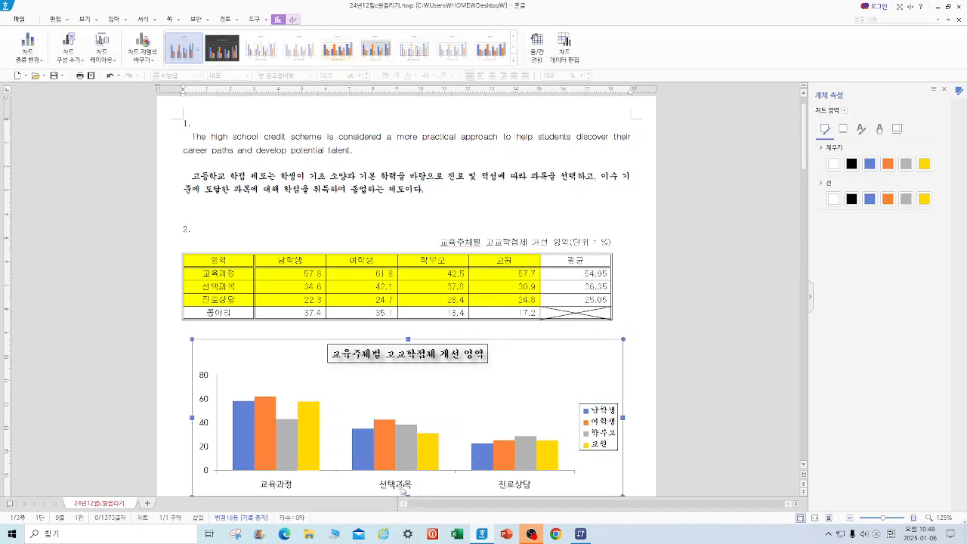
click(401, 488)
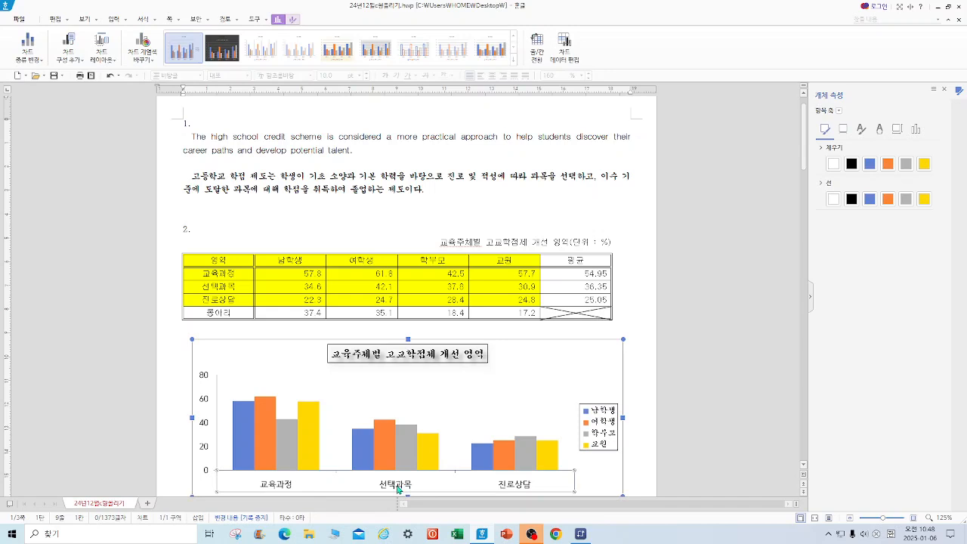
right_click(398, 488)
click(424, 459)
text(궁)
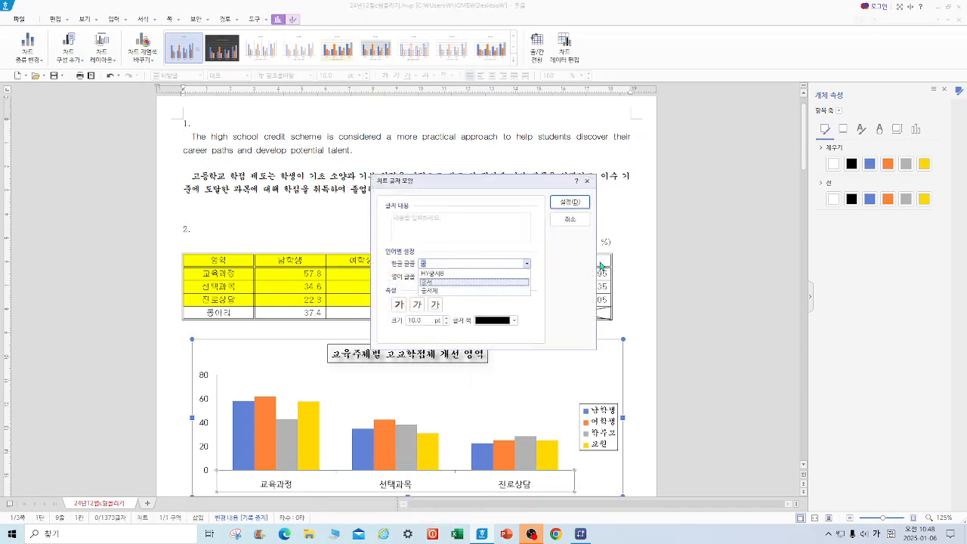
click(474, 282)
click(450, 277)
double_click(451, 277)
text(궁)
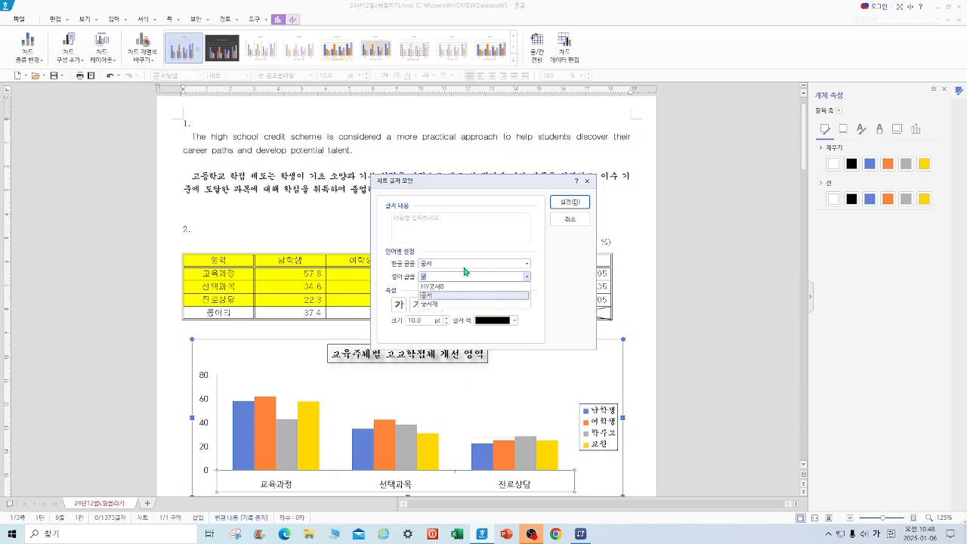
click(481, 296)
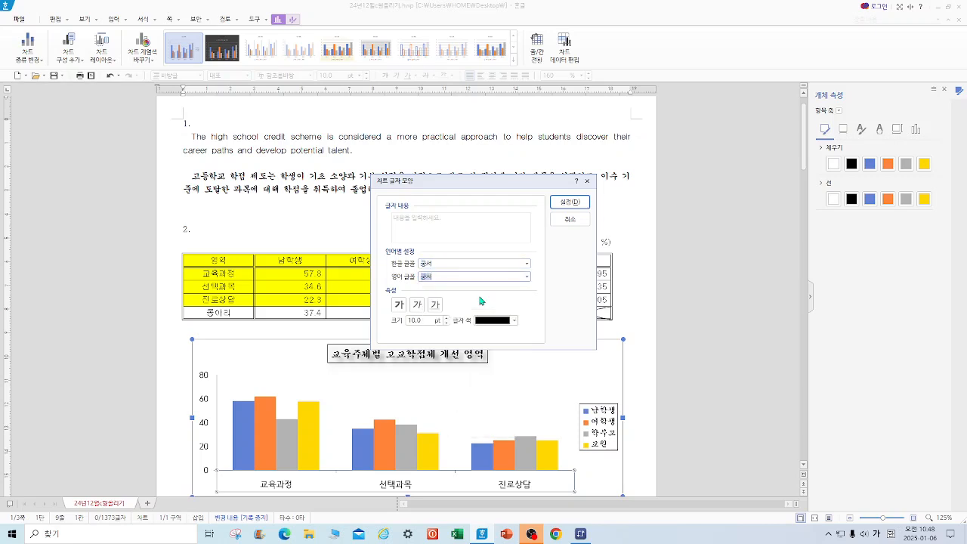
click(569, 201)
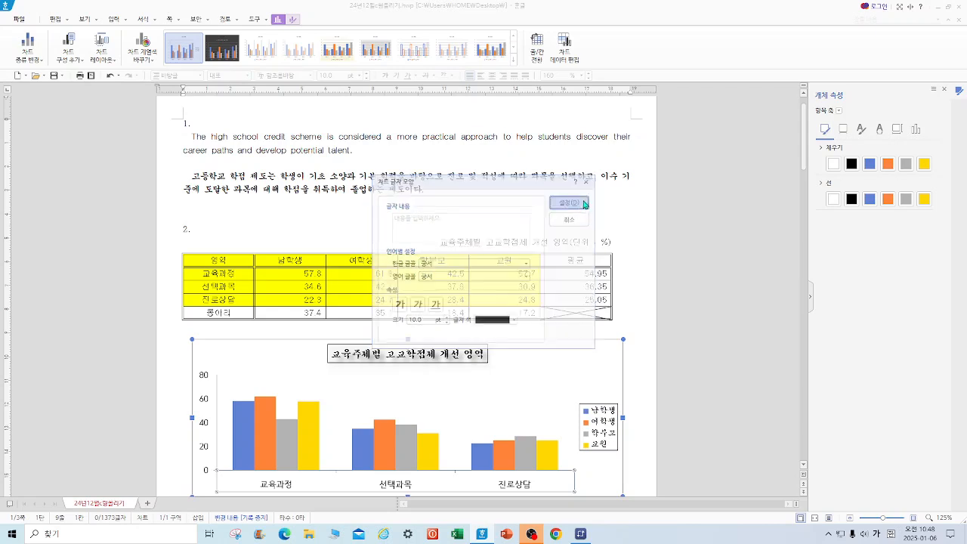
Step: Set both the Korean and English fonts of the value axis labels to 궁서
click(202, 428)
right_click(209, 425)
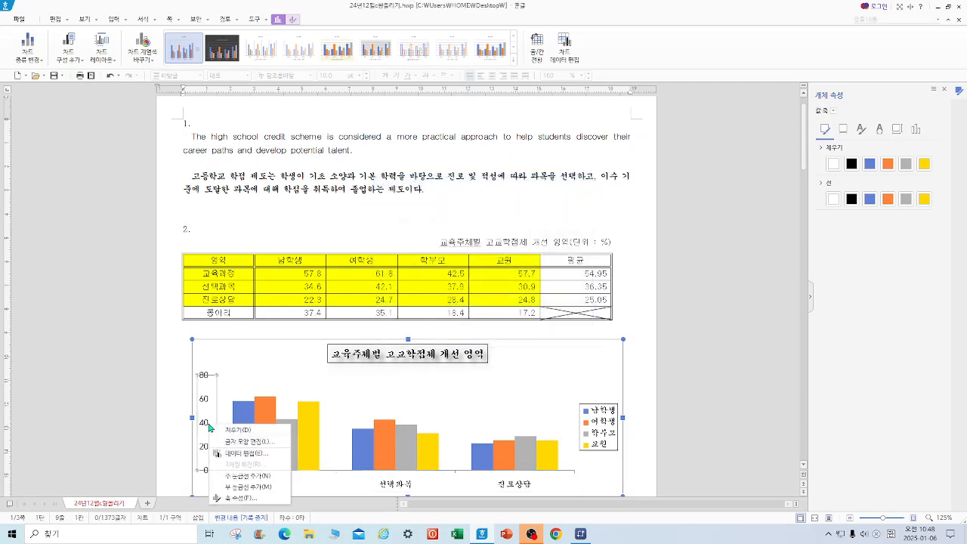
click(250, 443)
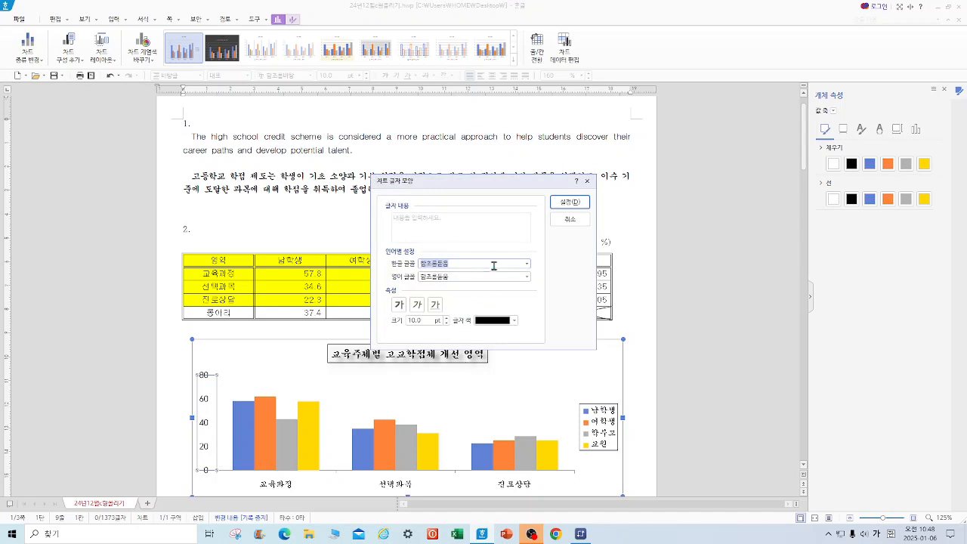
text(궁)
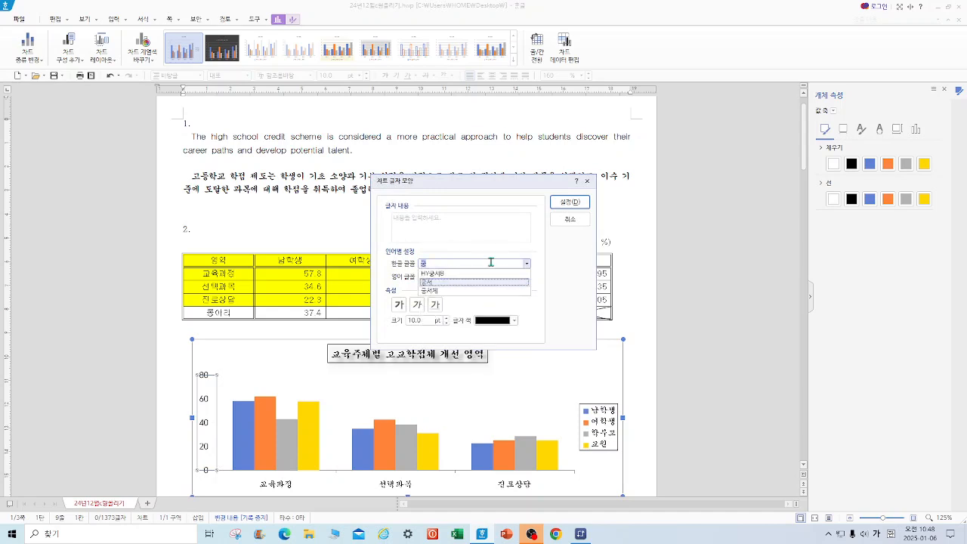
click(458, 282)
click(432, 276)
text(궁)
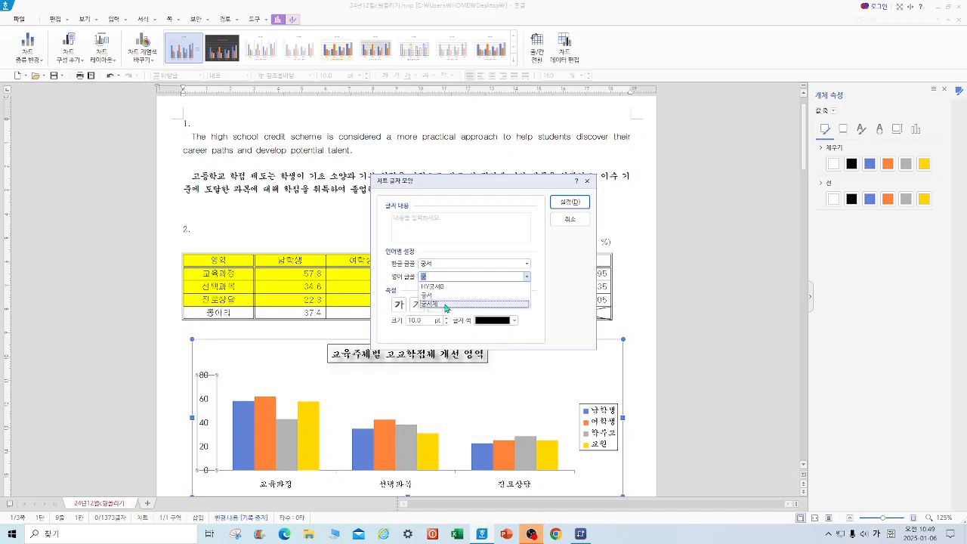
click(446, 295)
click(571, 203)
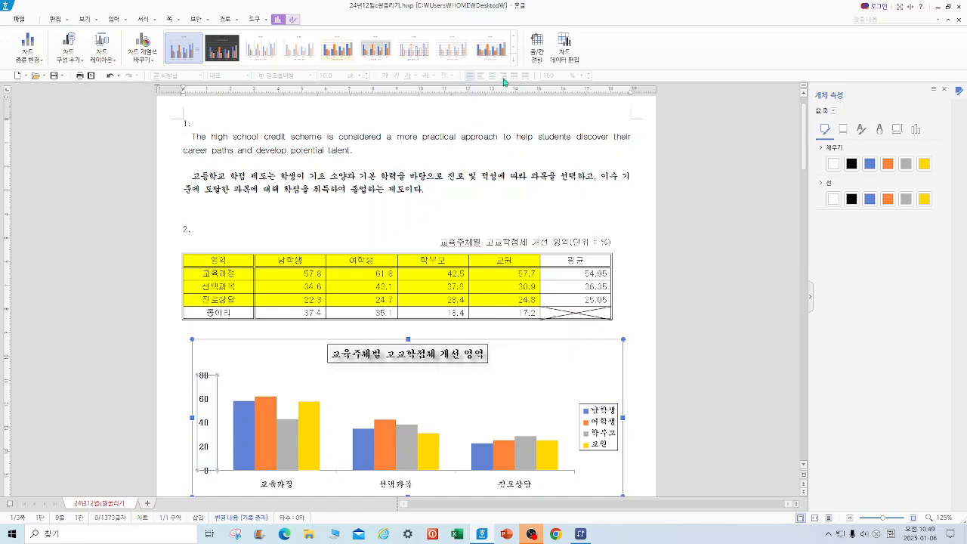
Step: Add a primary vertical axis title to the chart and set its text to (단위 : %)
click(84, 64)
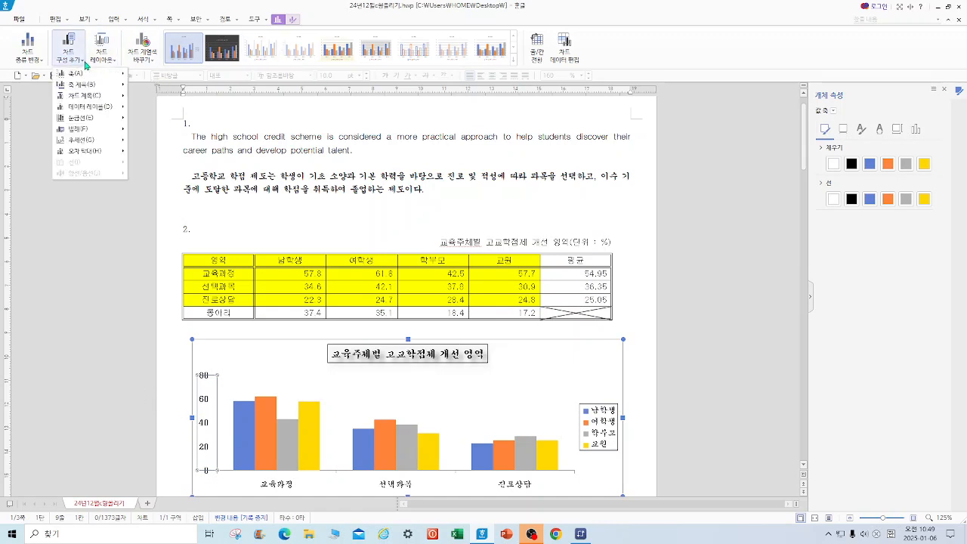
mouse_move(83, 85)
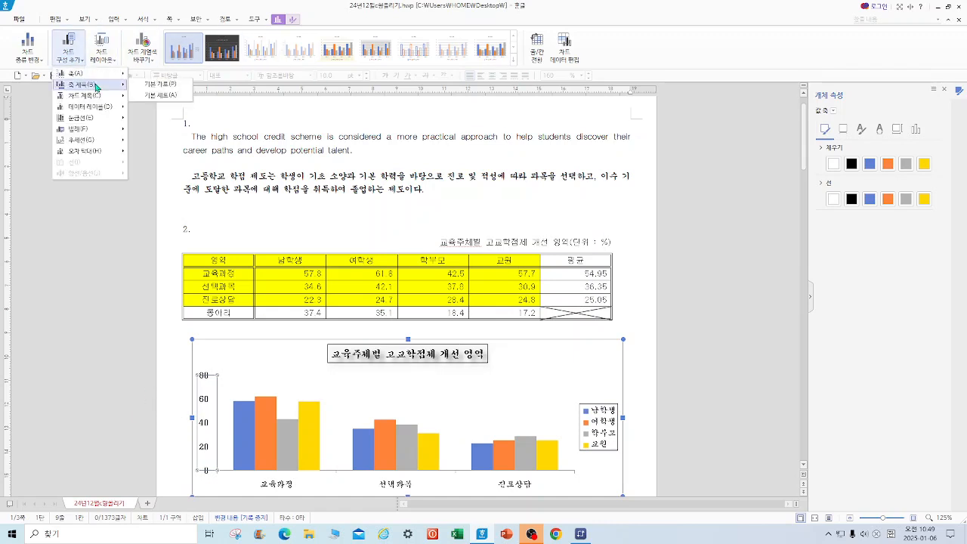
click(162, 96)
click(205, 423)
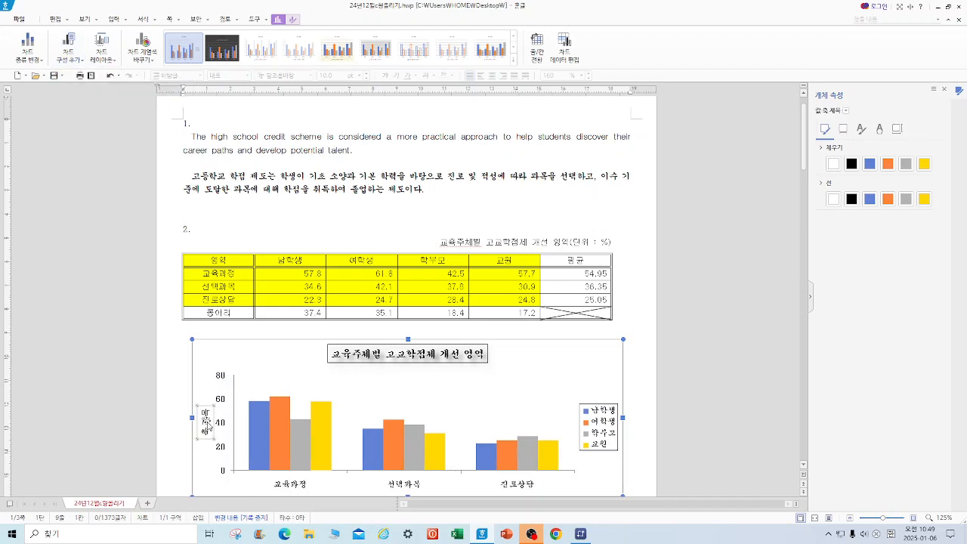
right_click(211, 425)
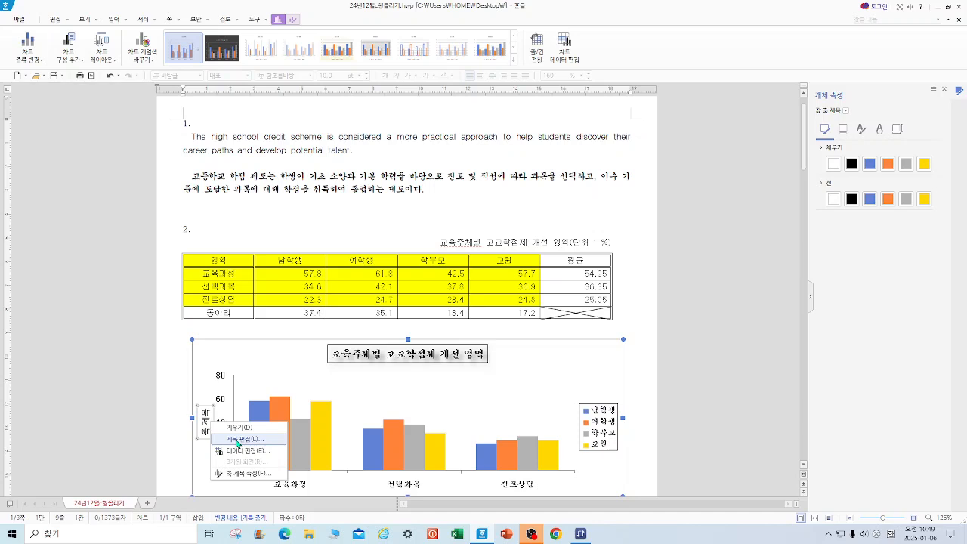
click(237, 443)
text((단위 : %)
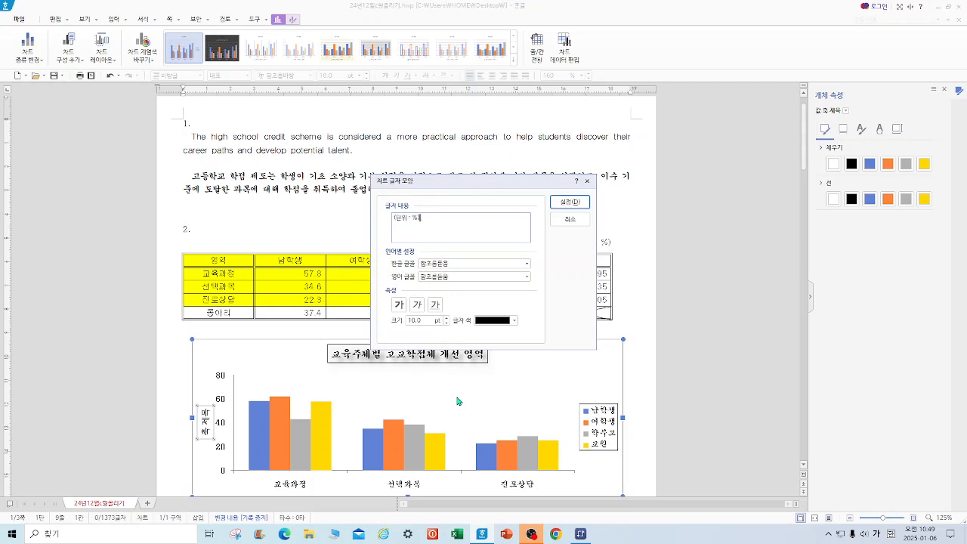
click(573, 202)
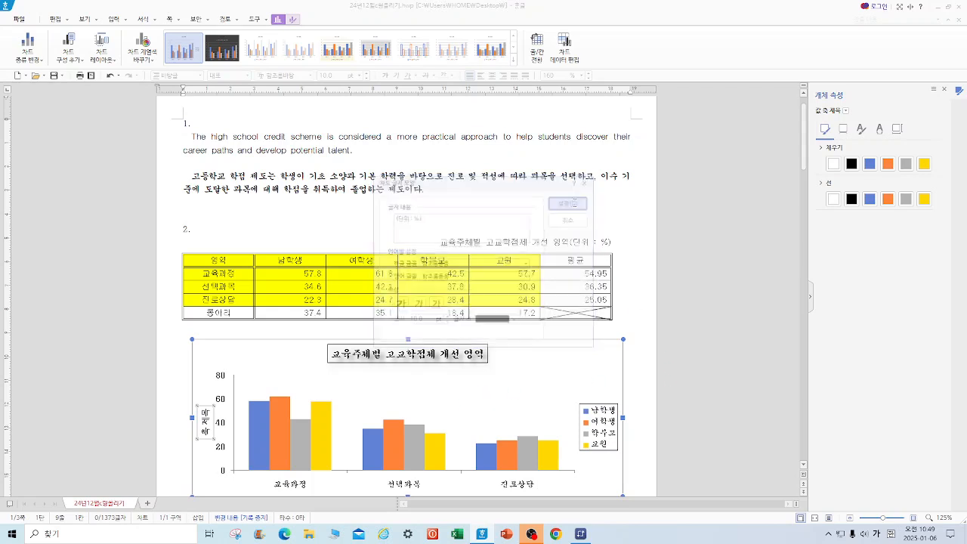
Step: Set both the Korean and English fonts of the vertical axis title to 궁서
right_click(204, 429)
click(226, 445)
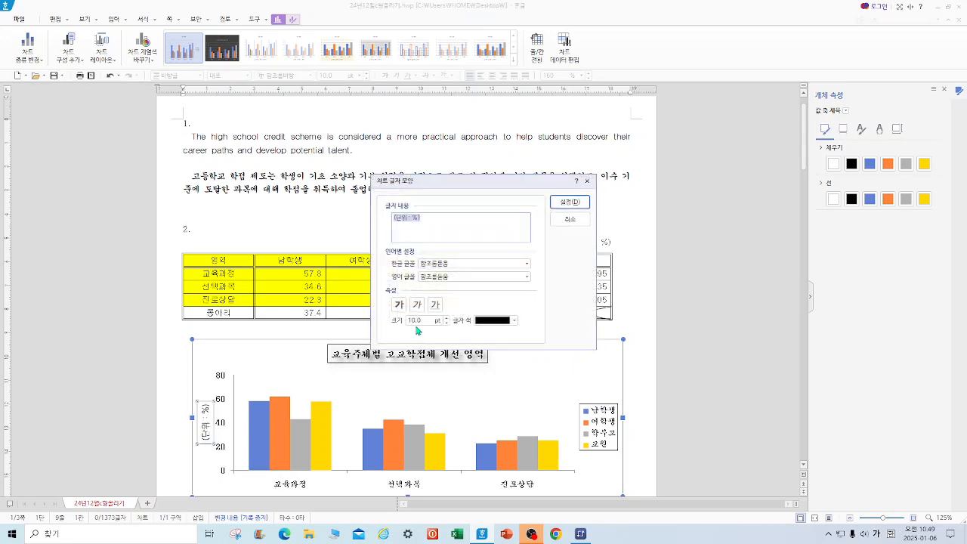
key(Tab)
text(궁)
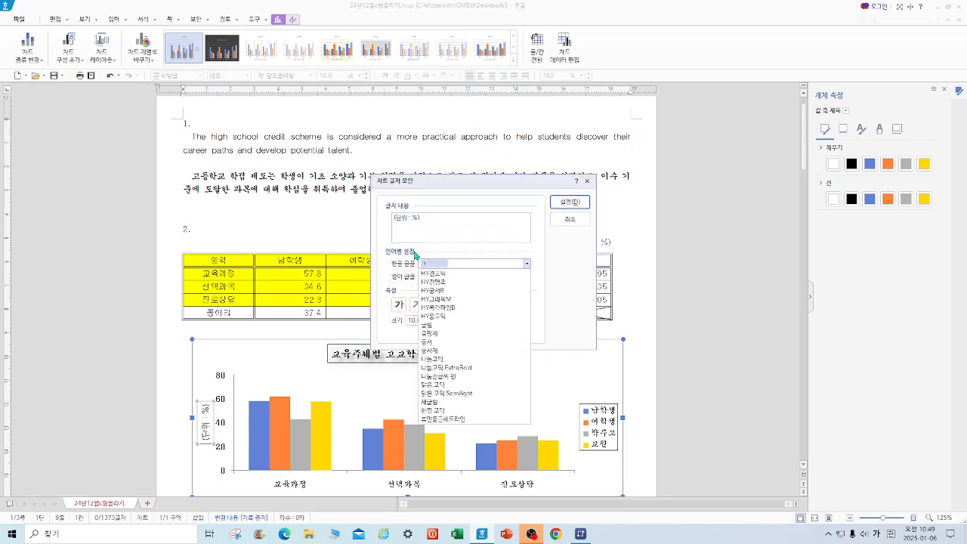
key(Tab)
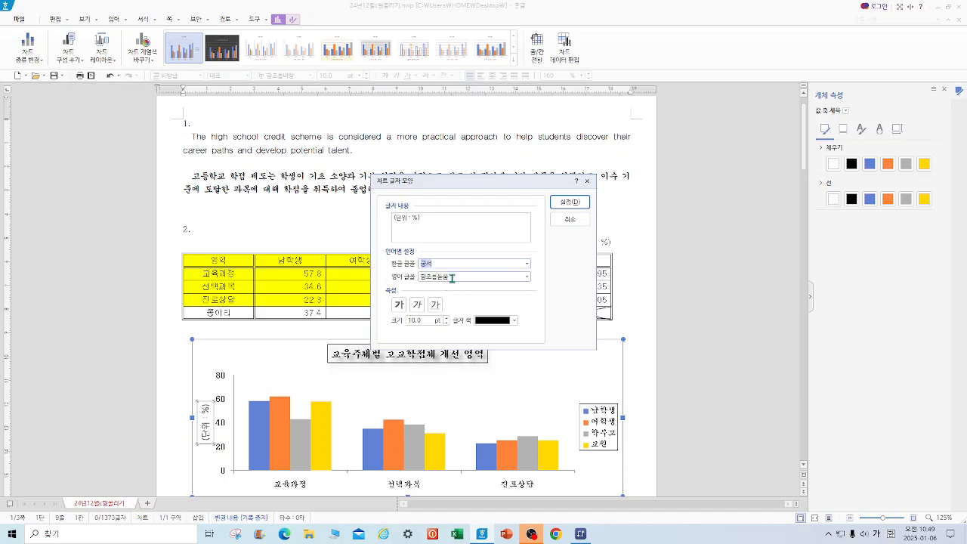
text(ㄱㅜㅇ)
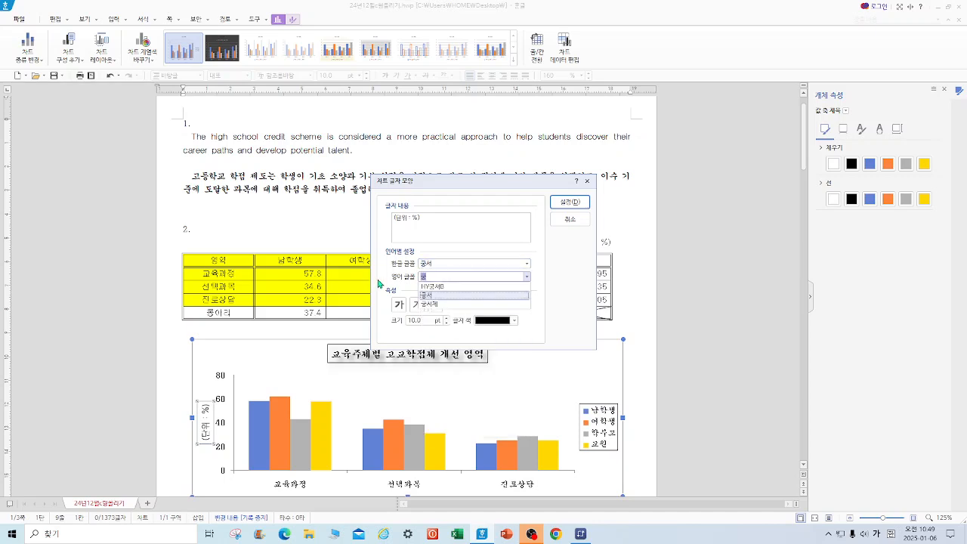
click(459, 297)
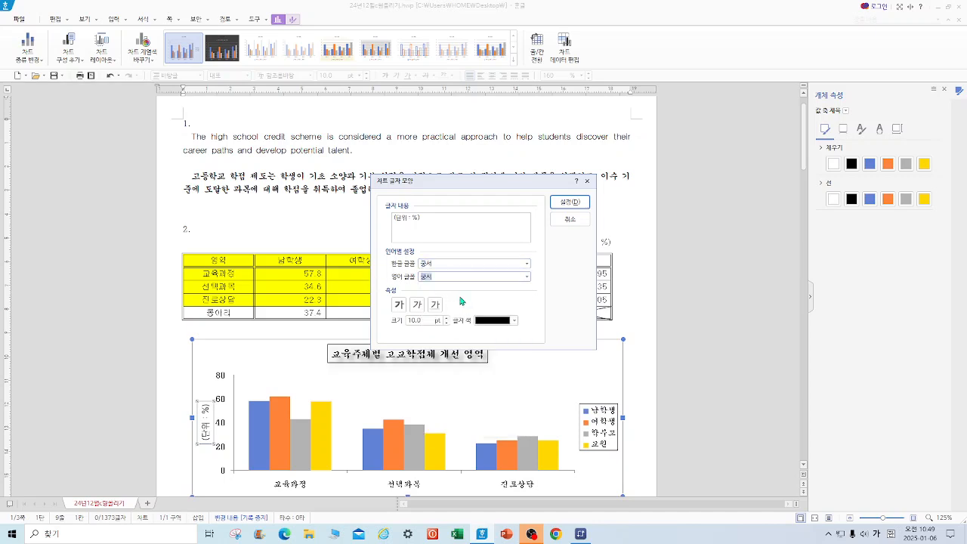
click(570, 203)
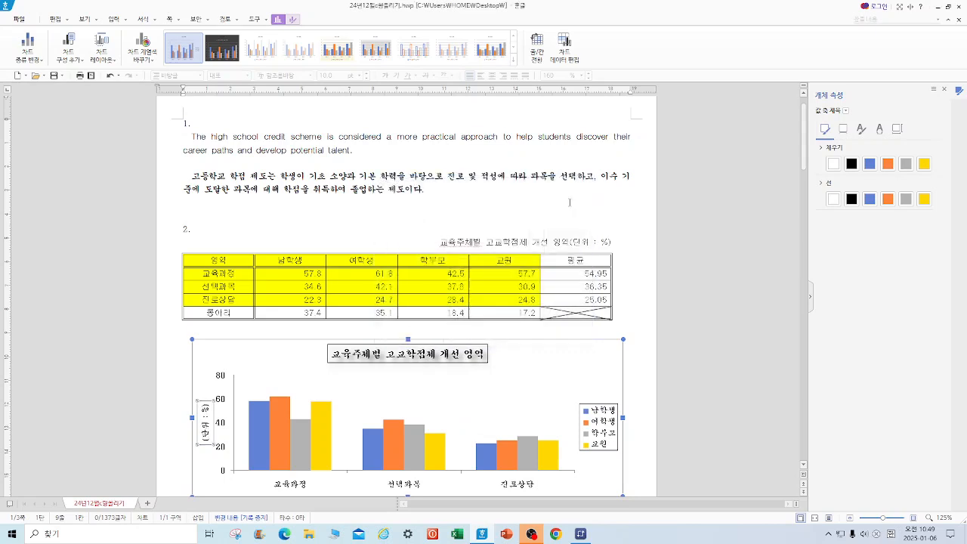
Step: Change the text direction of the chart's vertical axis title to horizontal
click(897, 129)
click(874, 148)
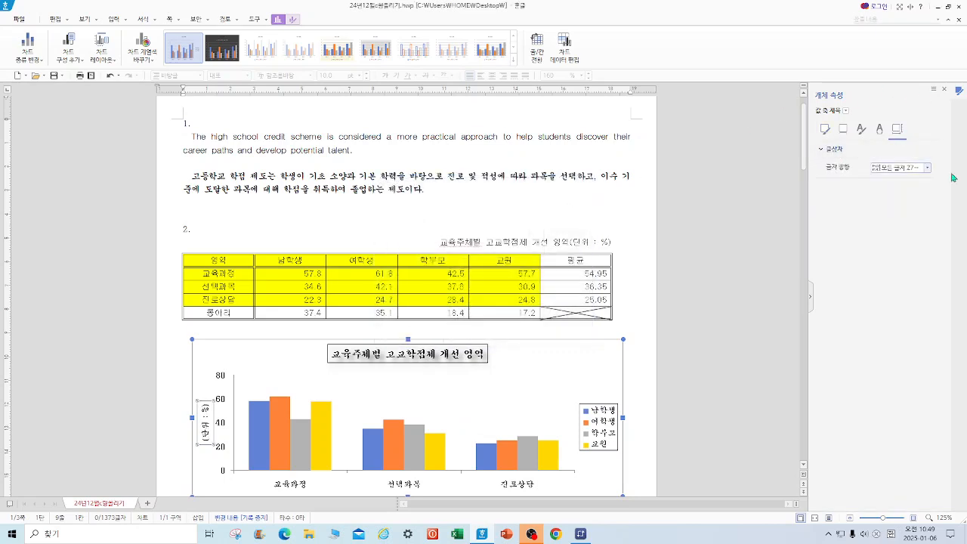
click(927, 168)
click(903, 179)
click(646, 382)
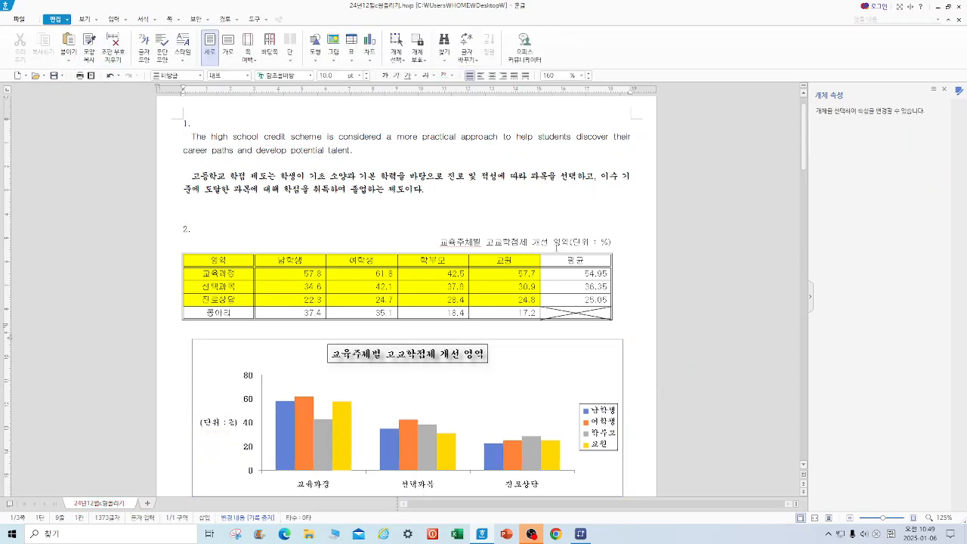
Step: Draw a rectangle about 62 × 51 mm beside the reference picture under question 4
scroll(803, 144, down, 3)
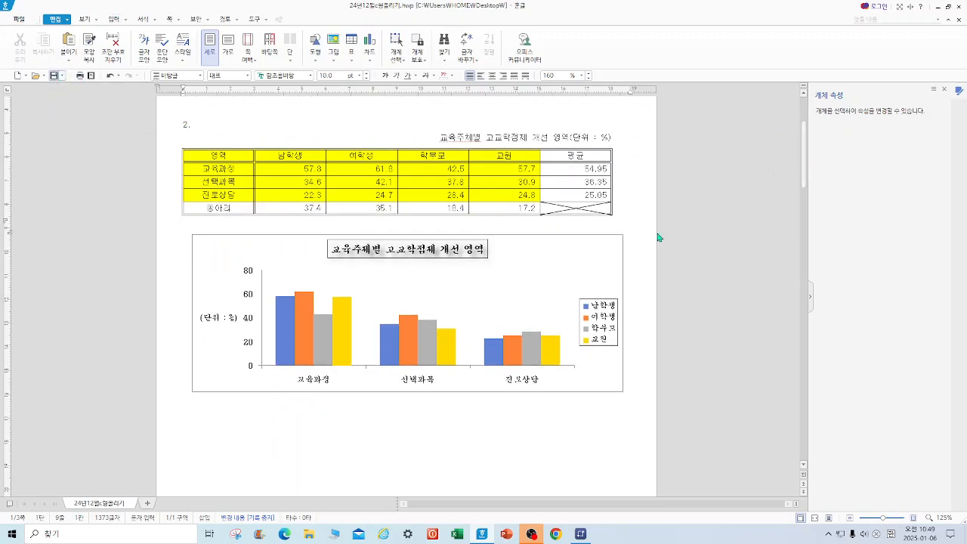
drag(804, 184, 801, 245)
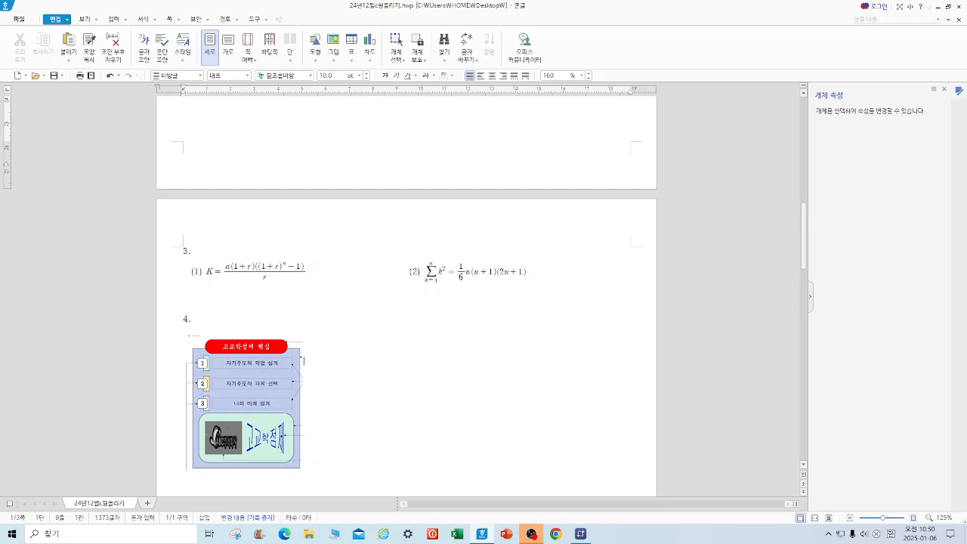
click(317, 61)
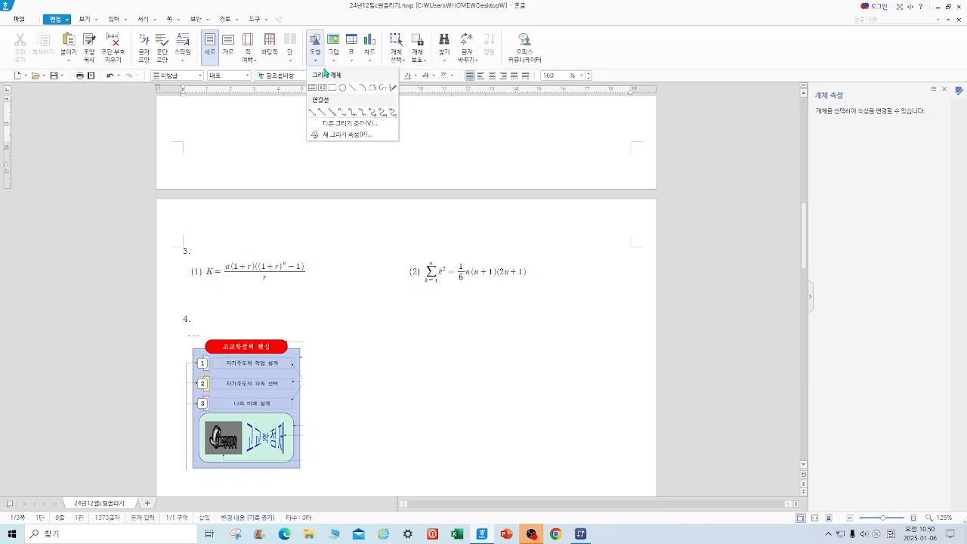
click(333, 89)
drag(344, 341, 493, 464)
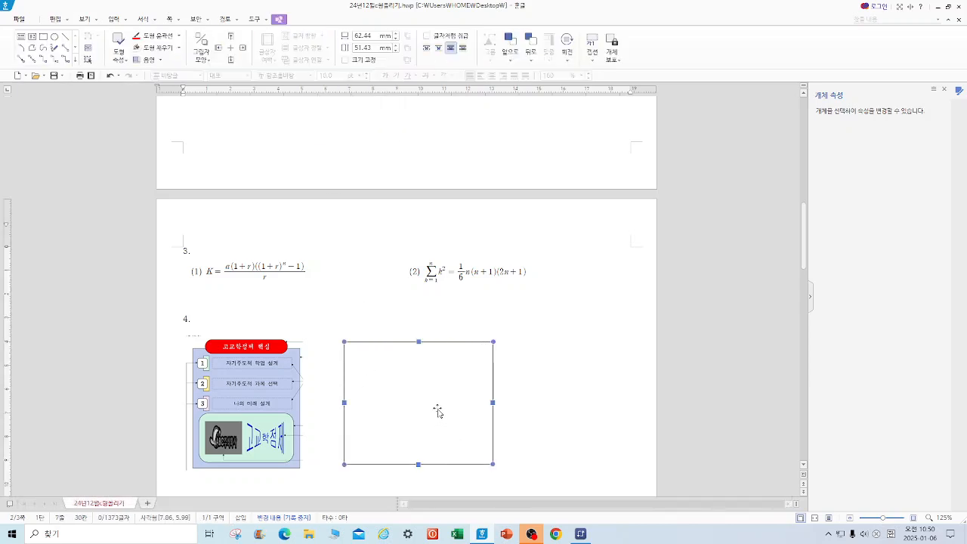
Step: Set the rectangle's width to 130 mm and height to 145 mm, with its size locked
double_click(438, 413)
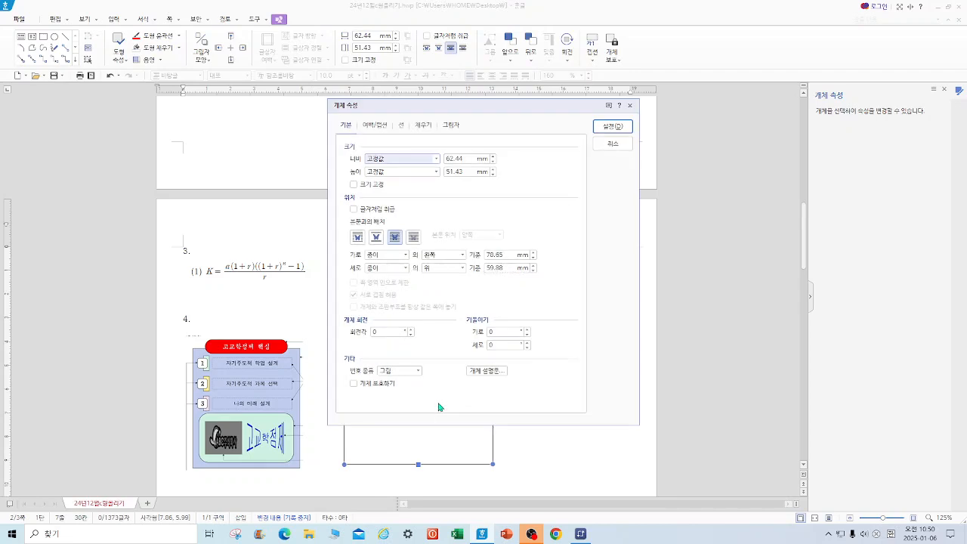
key(Tab)
text(130)
drag(465, 174, 426, 174)
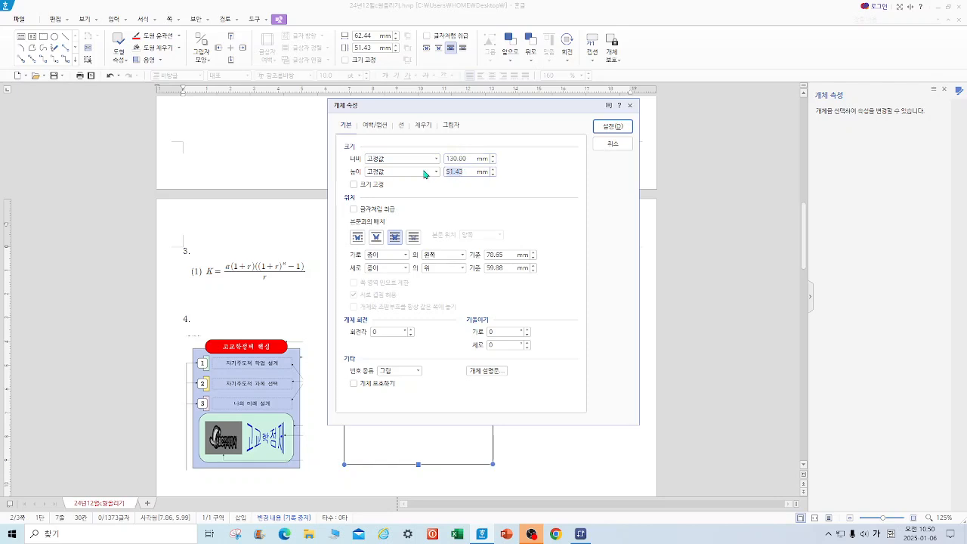
text(145)
Step: Fill the large rectangle with light blue and move it closer to the question 4 number, partly over the reference picture
click(424, 126)
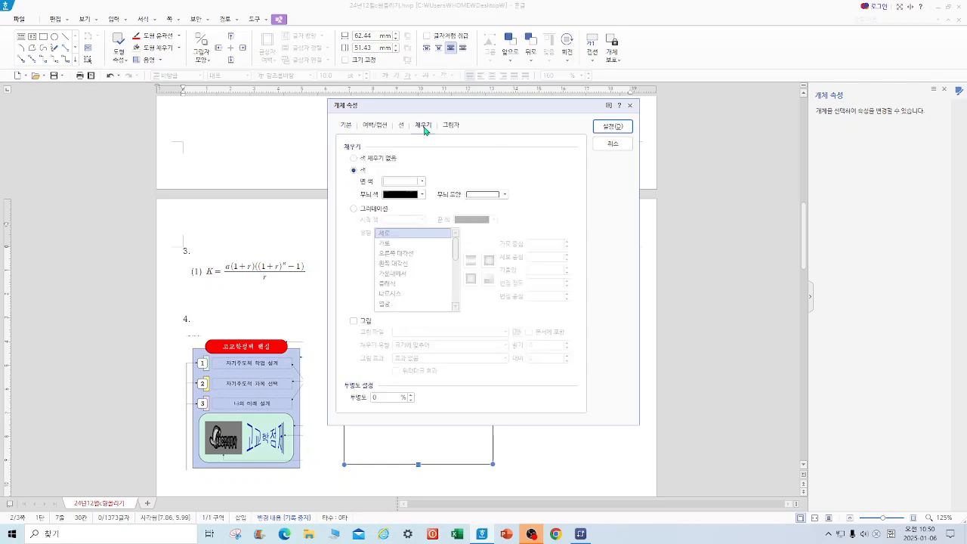
click(400, 181)
click(452, 227)
click(612, 126)
drag(476, 291, 427, 277)
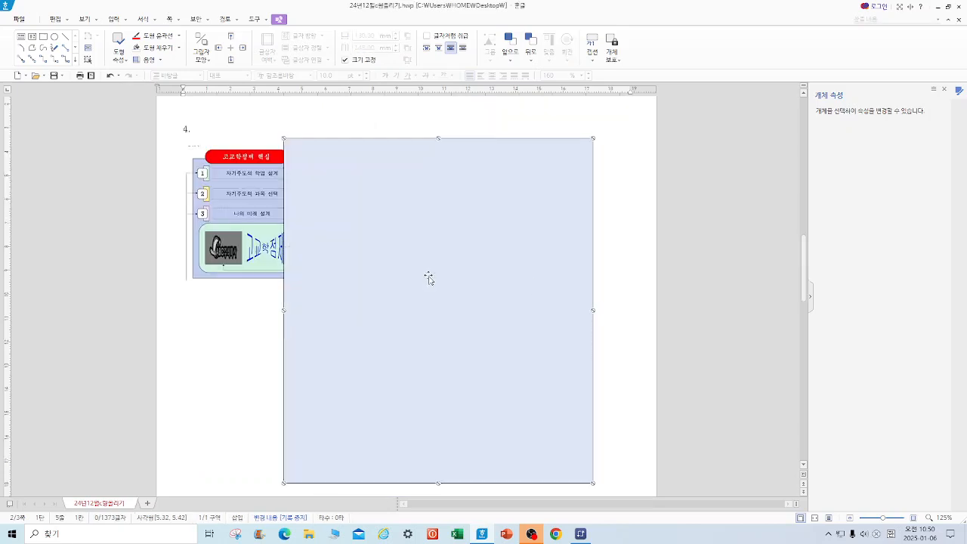
click(639, 280)
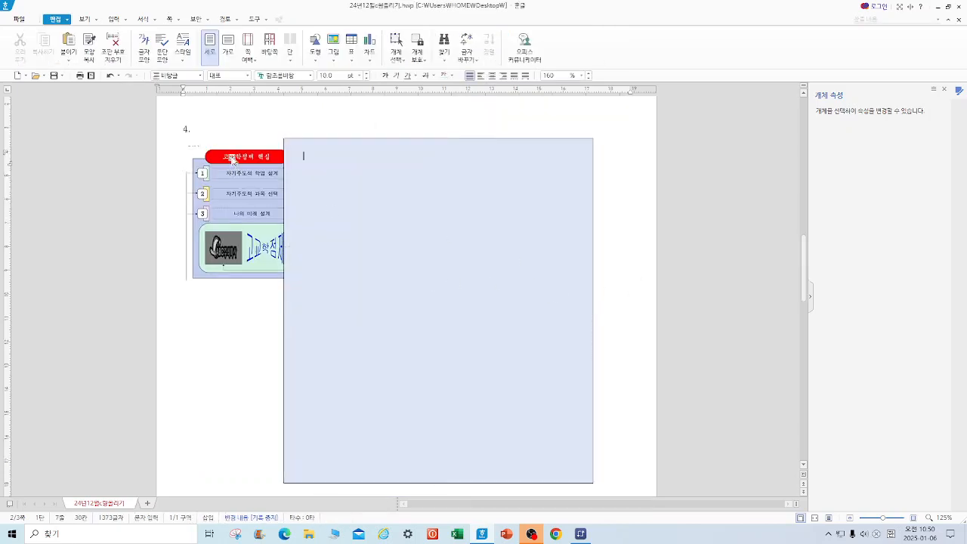
Step: Draw a text box about 101 × 15 mm across the blue rectangle's upper edge and enter 고교학점제 핵심 in it
click(316, 63)
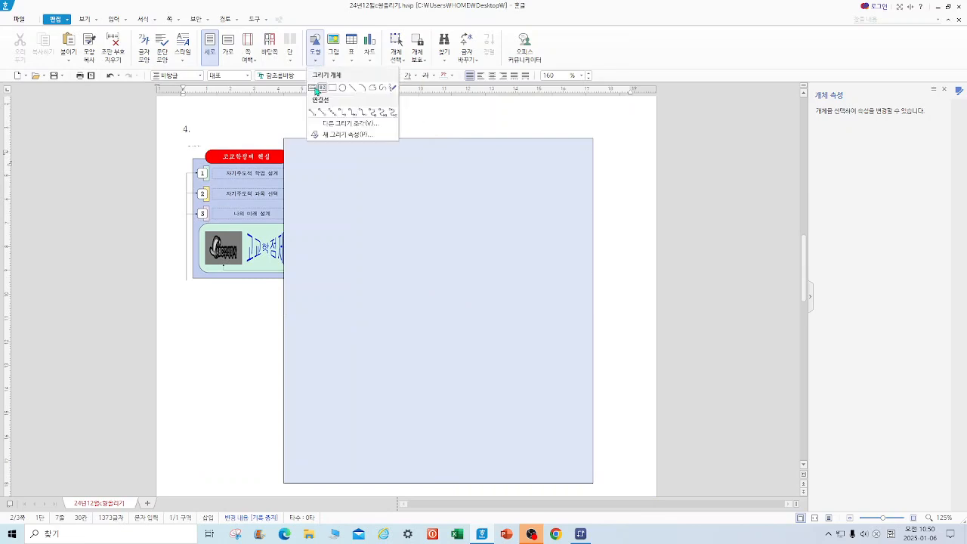
click(313, 89)
mouse_move(316, 125)
mouse_down()
mouse_move(533, 166)
mouse_move(558, 160)
mouse_up()
text(ㄱㅗㄱㅛㅎㅏㄱㅈㅓㅁㅈㅔ ㅎㅐㅅㅓㄹ)
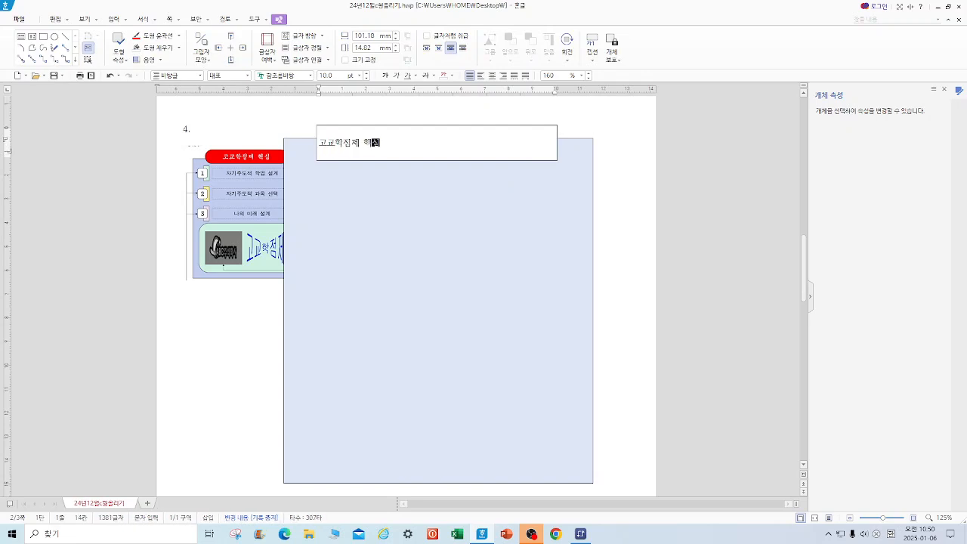
Step: Center the 고교학점제 핵심 text and set its font to 궁서
drag(391, 145, 300, 142)
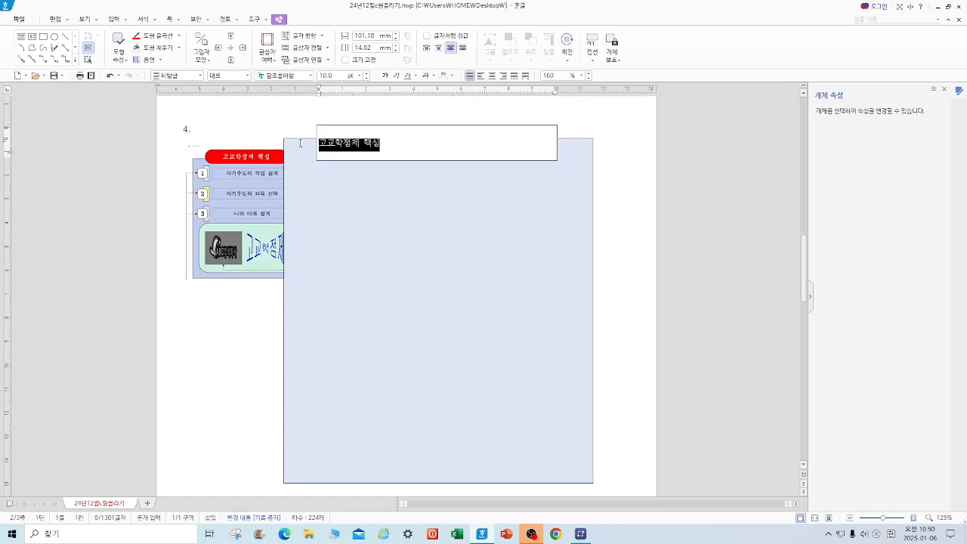
click(493, 75)
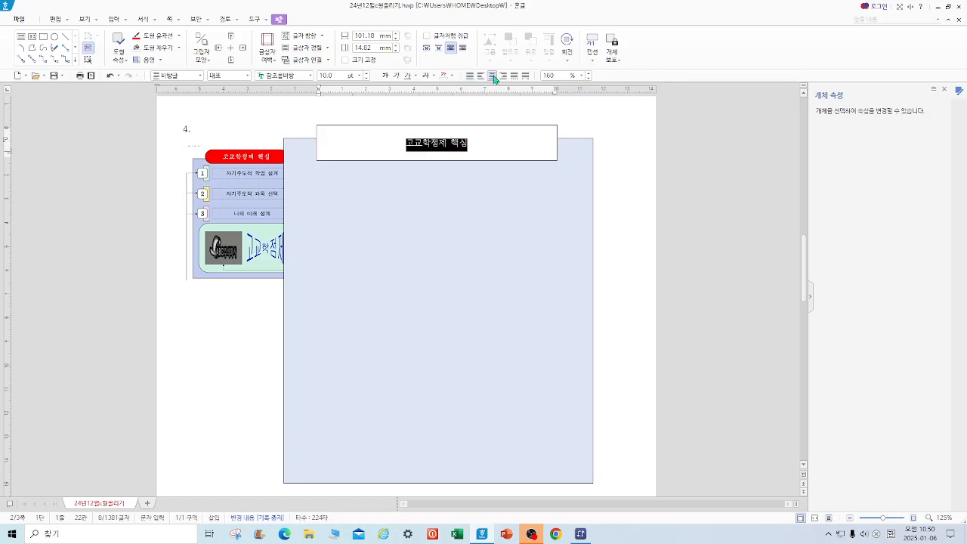
click(309, 75)
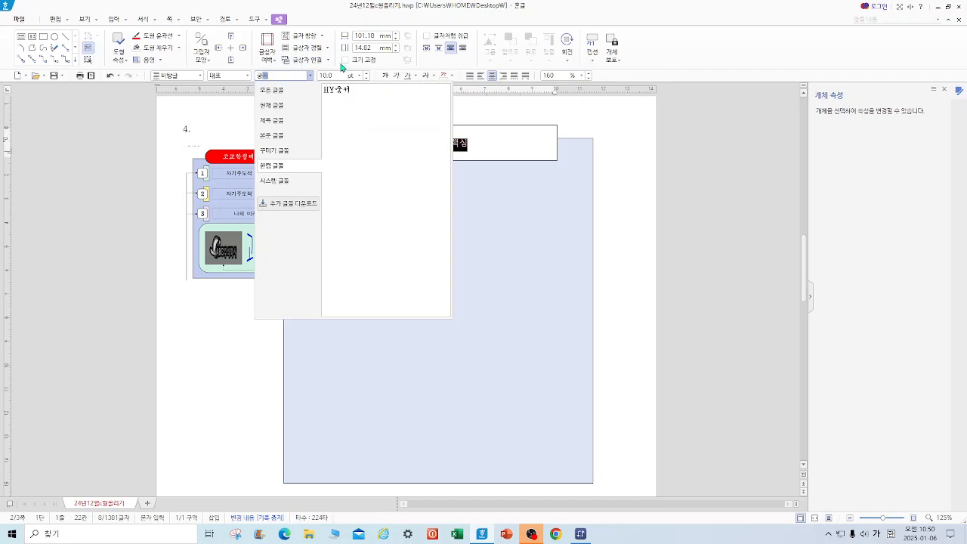
key(Escape)
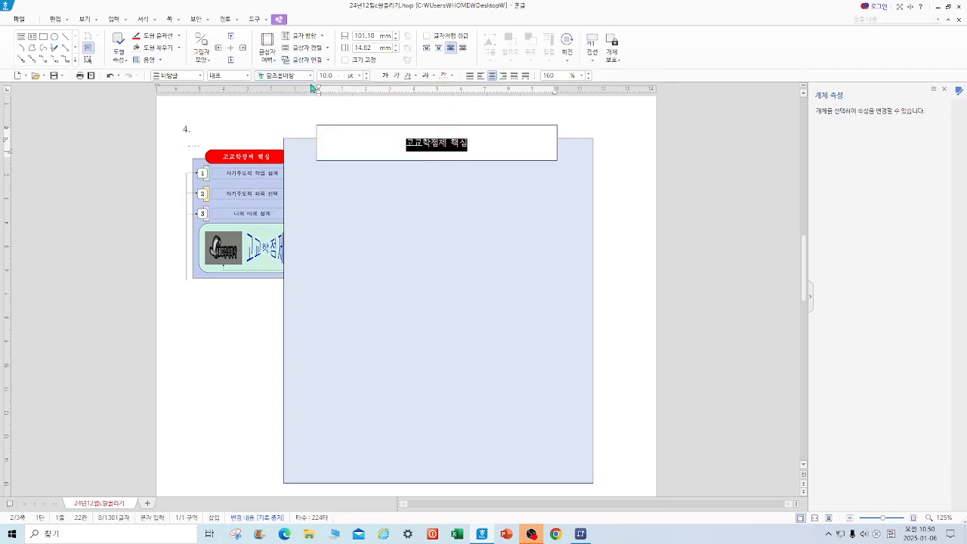
click(309, 76)
click(311, 76)
click(287, 93)
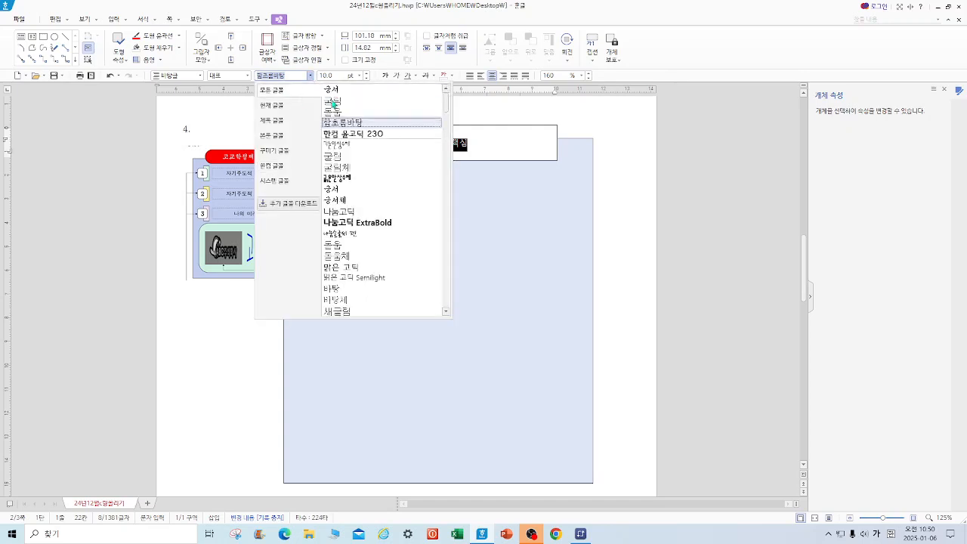
click(339, 91)
Step: Set the title text's size to 22 pt and its color to white
click(335, 75)
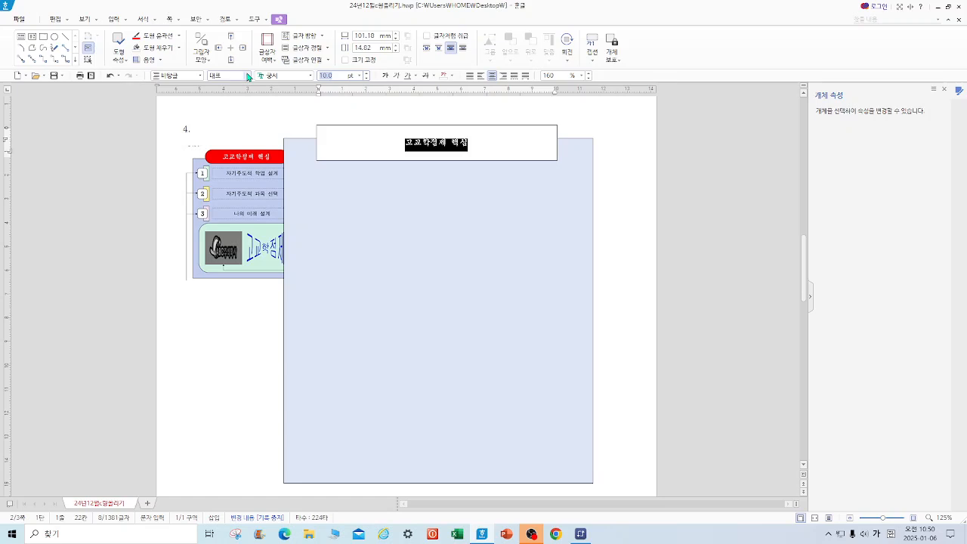
text(22)
key(Return)
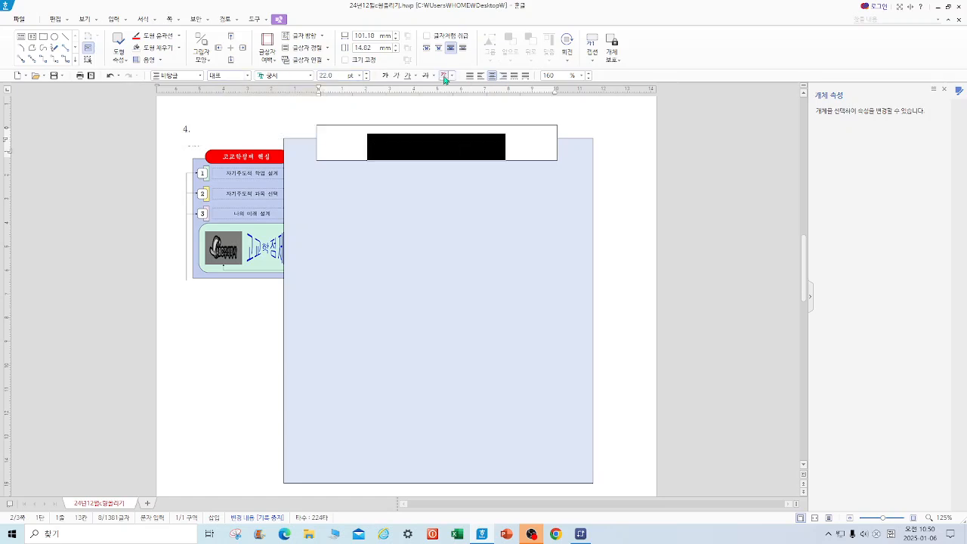
click(555, 243)
Step: Give the title text box half-circle (반원) corners and a red fill
click(536, 128)
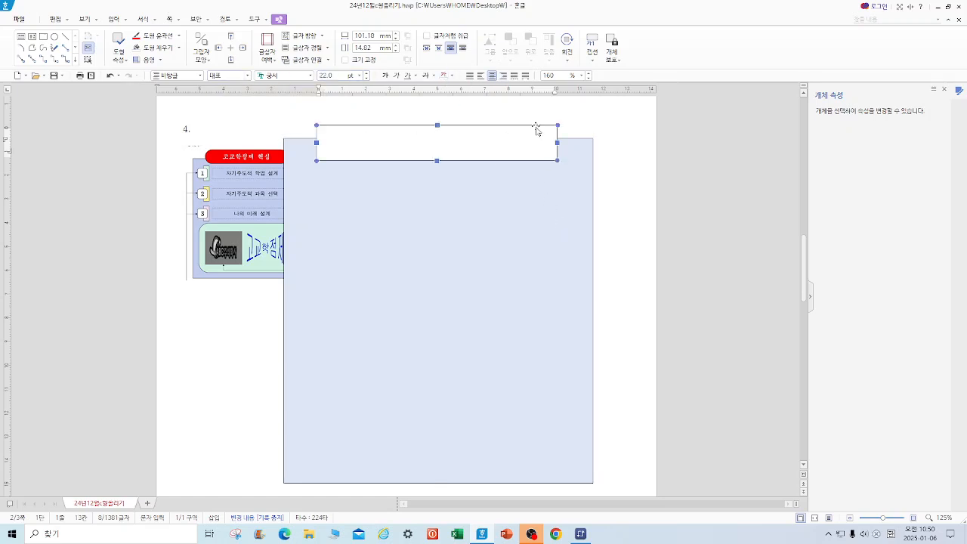
double_click(535, 129)
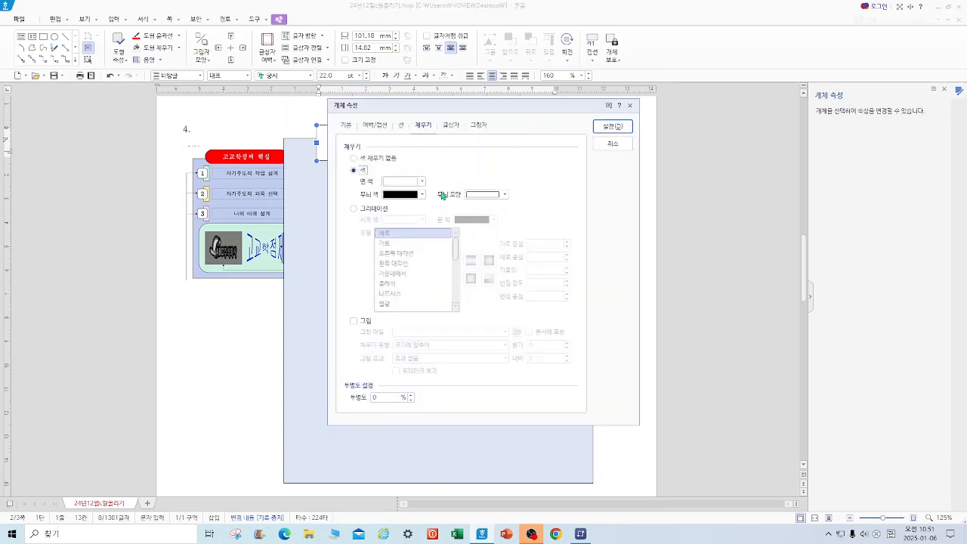
click(402, 127)
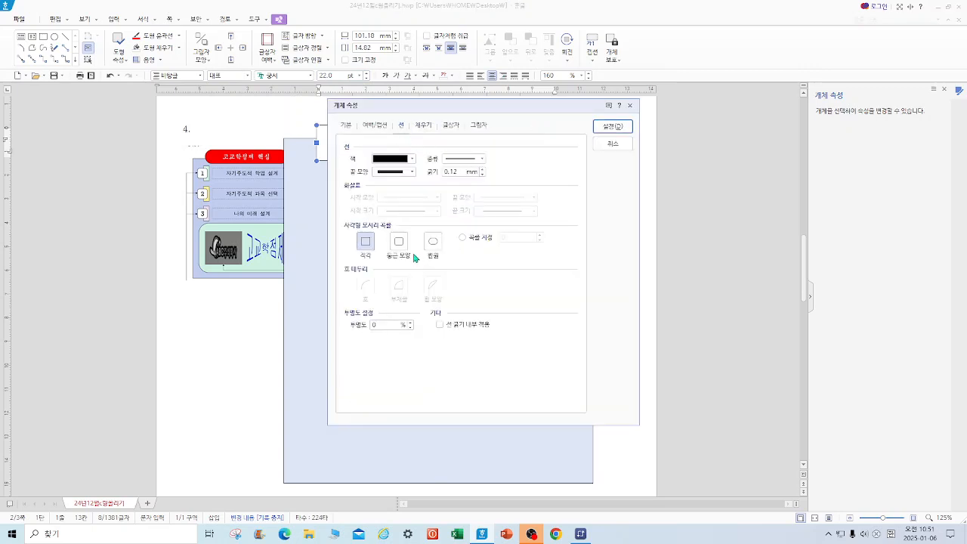
click(433, 242)
click(430, 126)
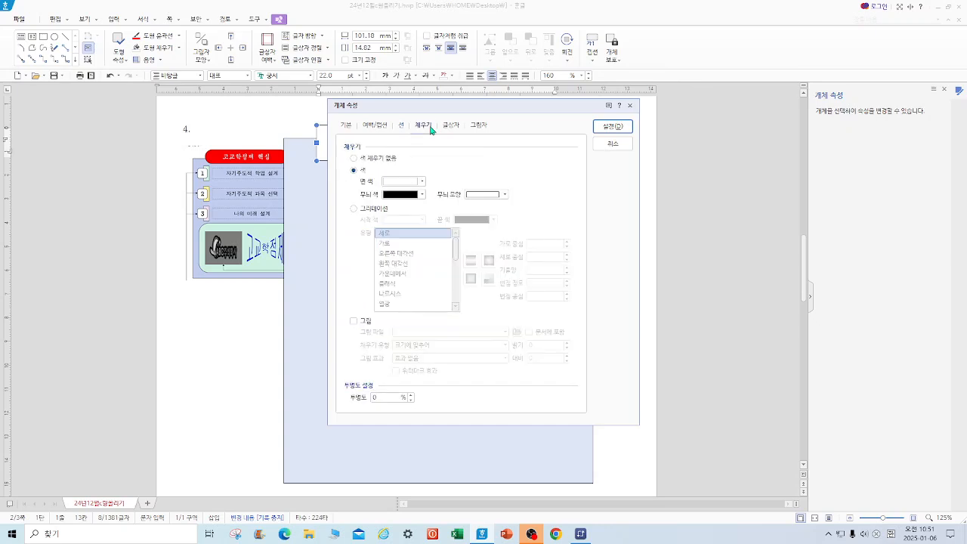
click(424, 187)
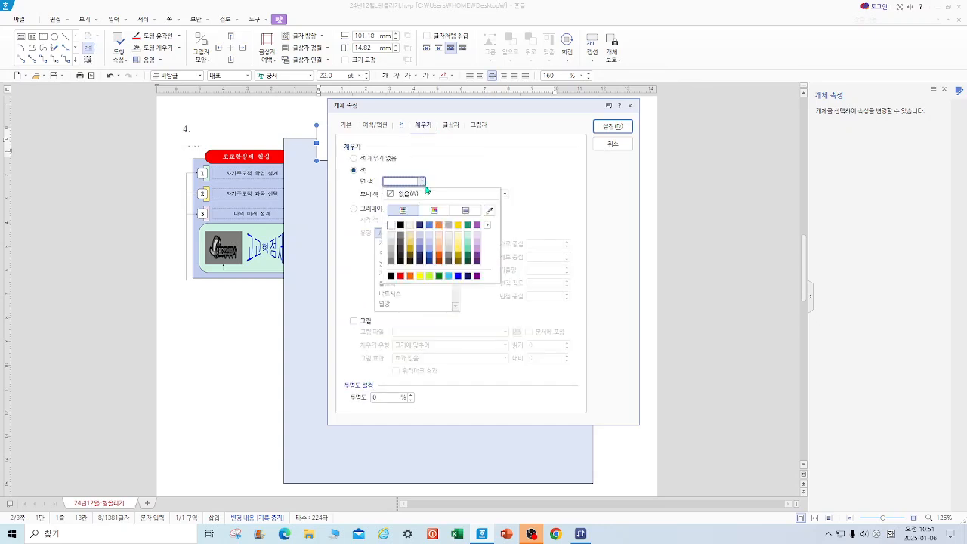
click(404, 281)
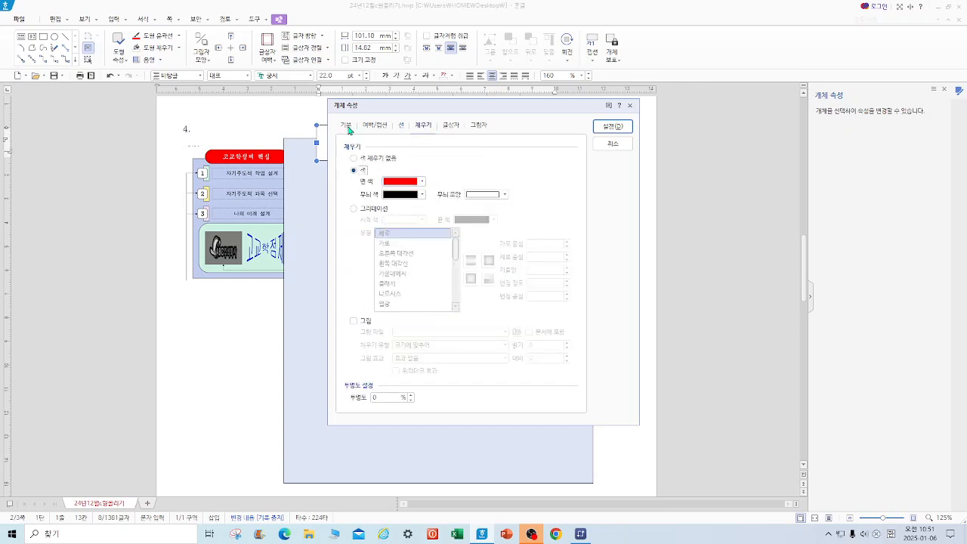
Step: Set the title text box's width to 100 mm and height to 17 mm, and lock its size
click(346, 126)
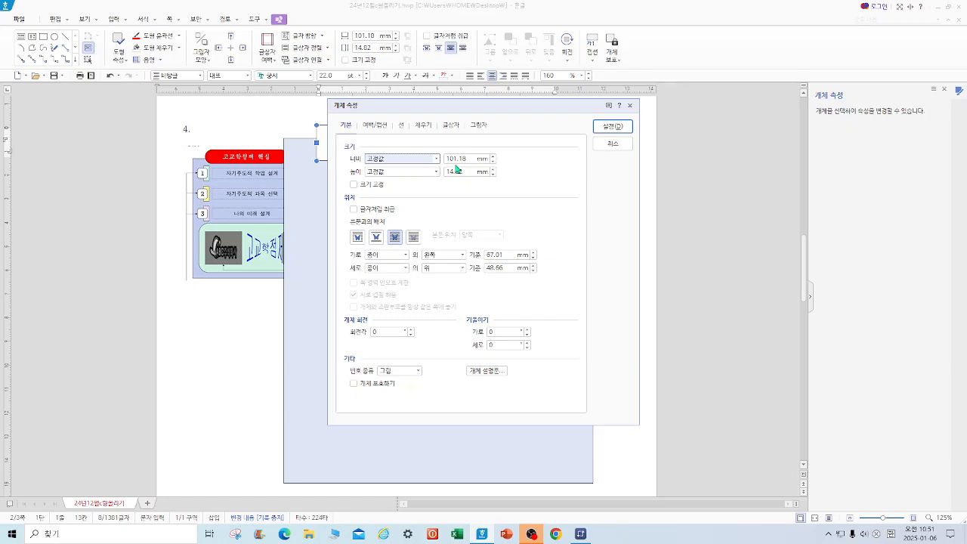
key(Tab)
text(100)
key(Tab)
key(Tab)
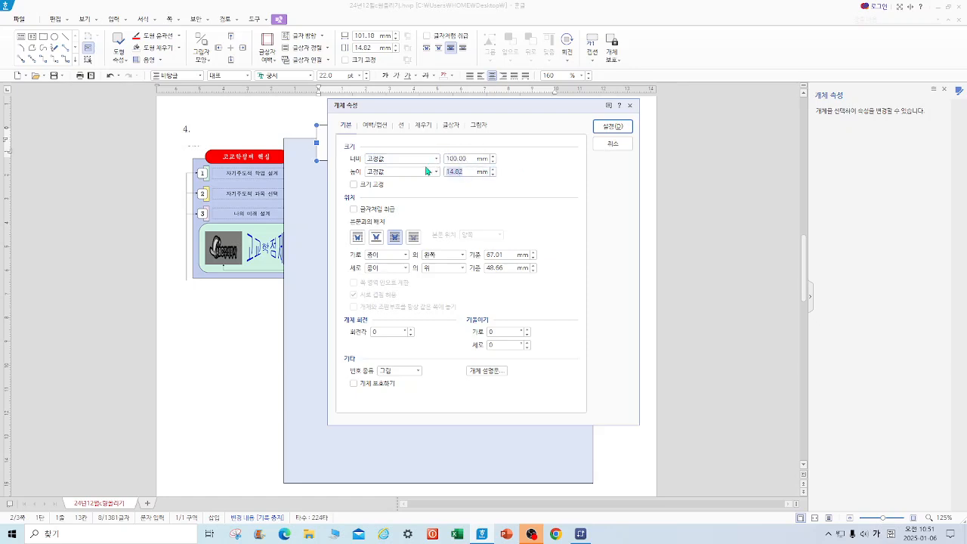
click(373, 186)
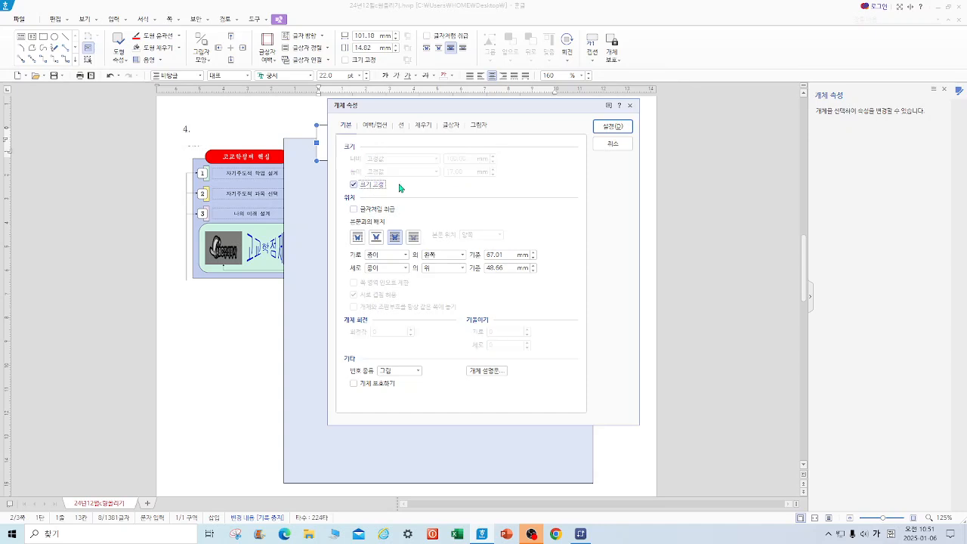
click(621, 127)
click(610, 173)
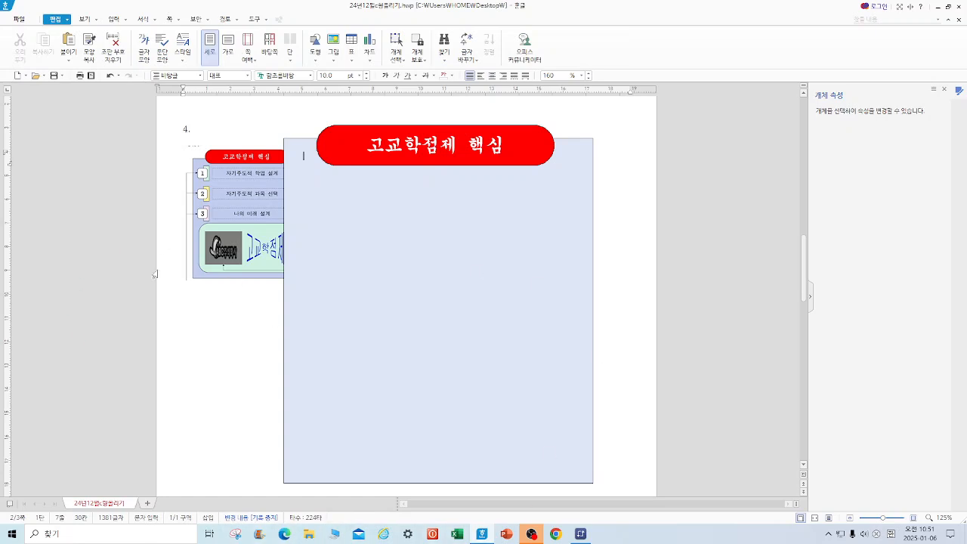
Step: Draw a text box about 92 × 17 mm on the blue rectangle below the red title
key(Hangul)
click(315, 59)
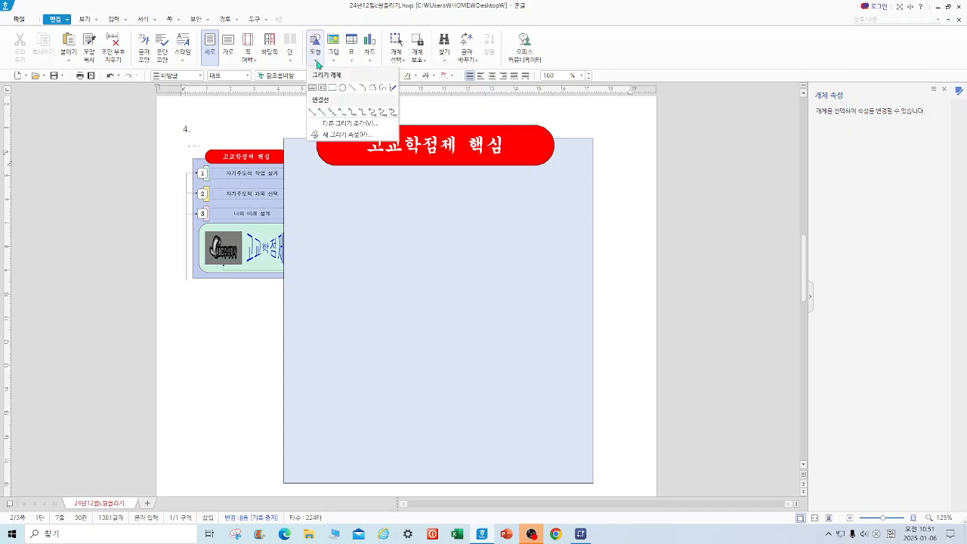
click(313, 89)
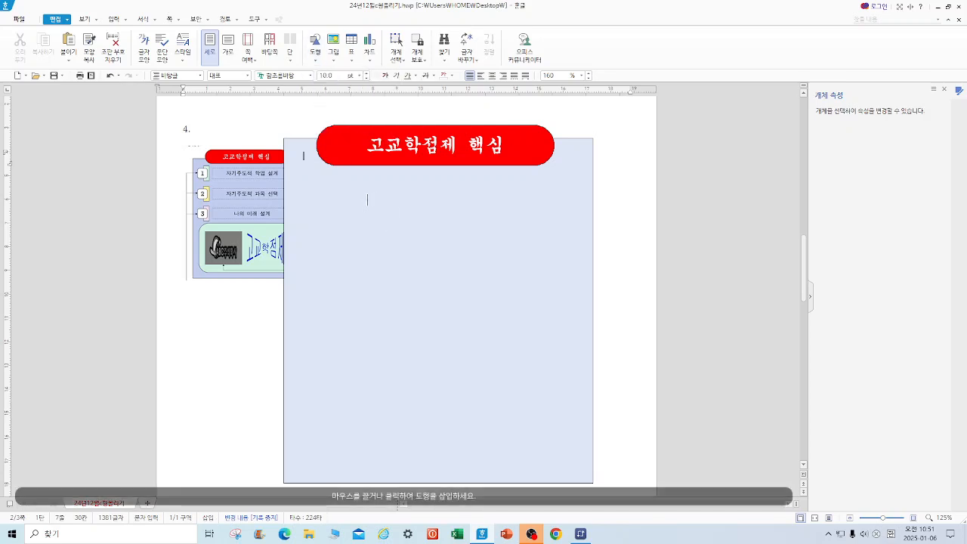
mouse_move(351, 184)
mouse_down()
mouse_move(401, 212)
mouse_move(567, 214)
mouse_move(568, 225)
mouse_up()
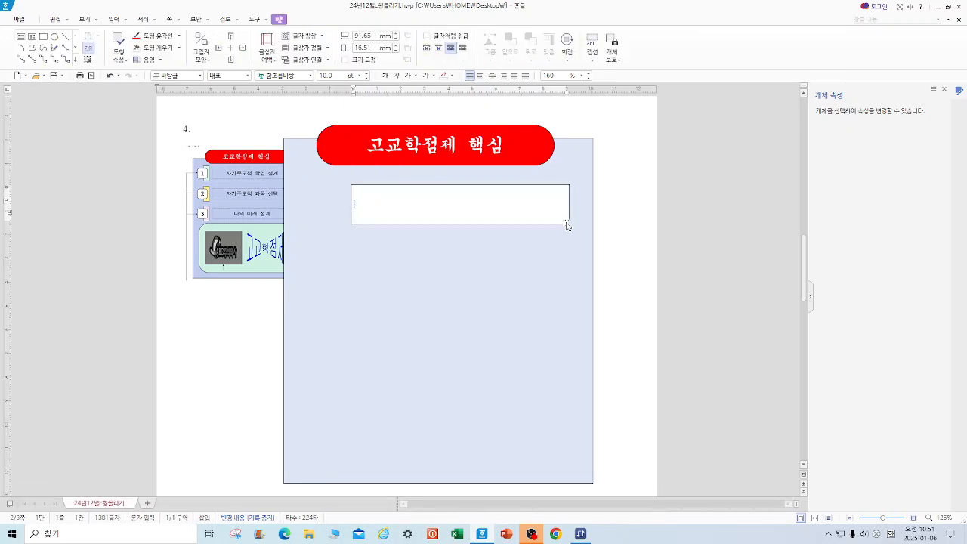
Step: Remove the new text box's fill color and change its outline to a dashed line
click(535, 186)
double_click(534, 186)
click(422, 126)
click(376, 158)
click(401, 126)
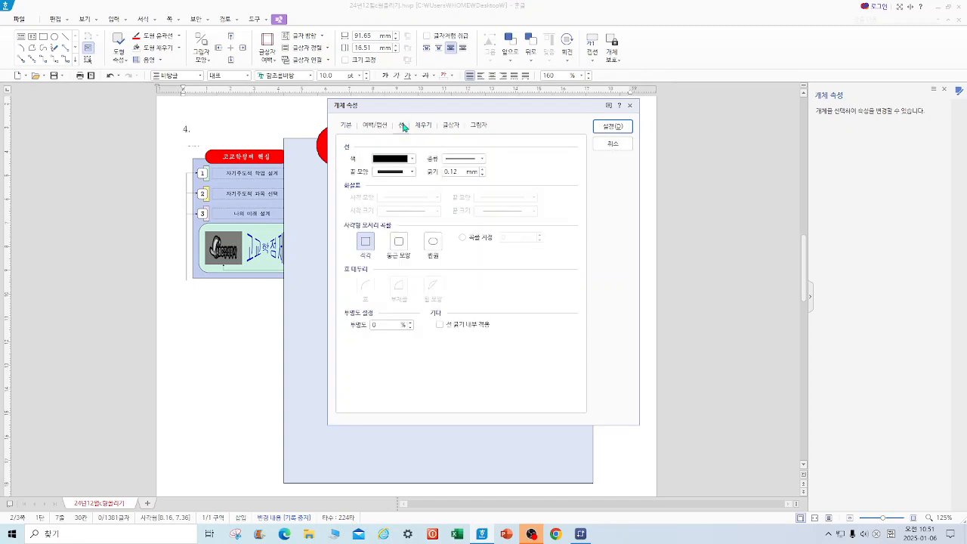
click(482, 161)
click(474, 188)
click(612, 126)
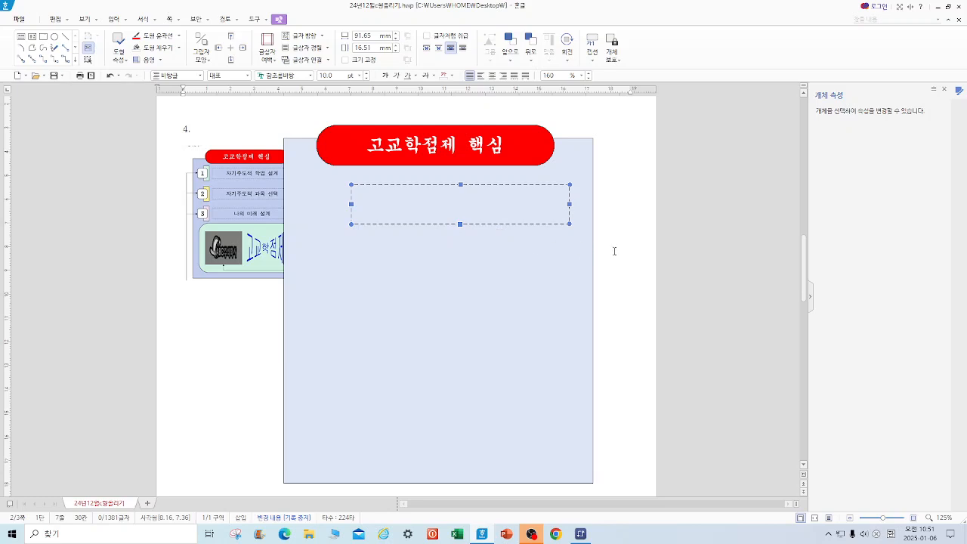
Step: Enter the text 자지주도적 학업 설계 in the dashed text box below the red title
click(406, 208)
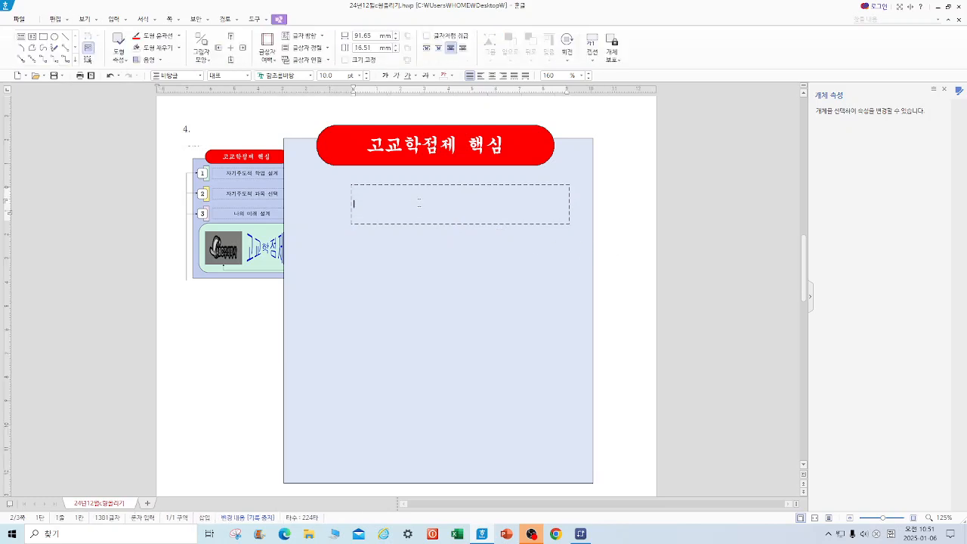
text(사시주도적 하)
text(ㄱ어)
text(ㅂ ㅅㅓㄹㄱ)
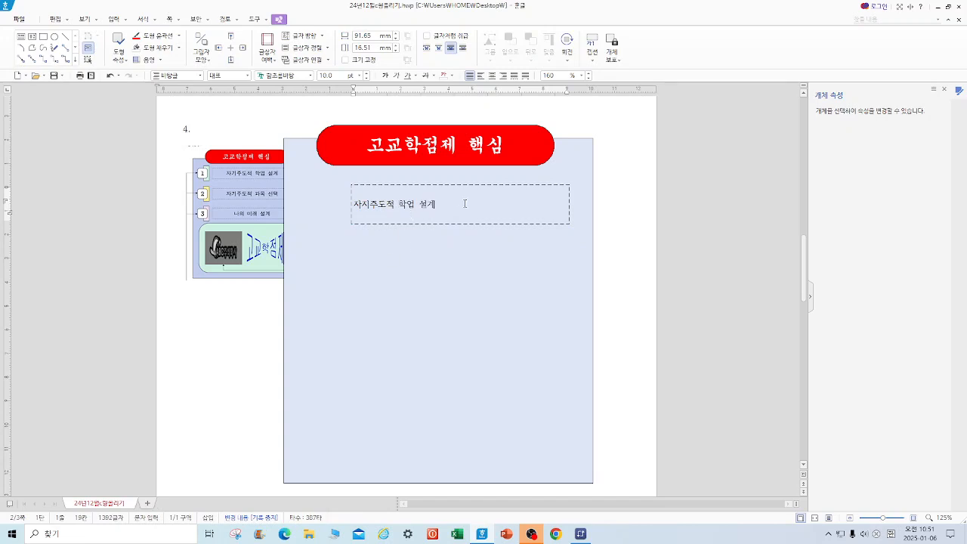
Step: Format the dashed text box's text in the 돋움 font at 18 pt and center it
drag(440, 210, 336, 206)
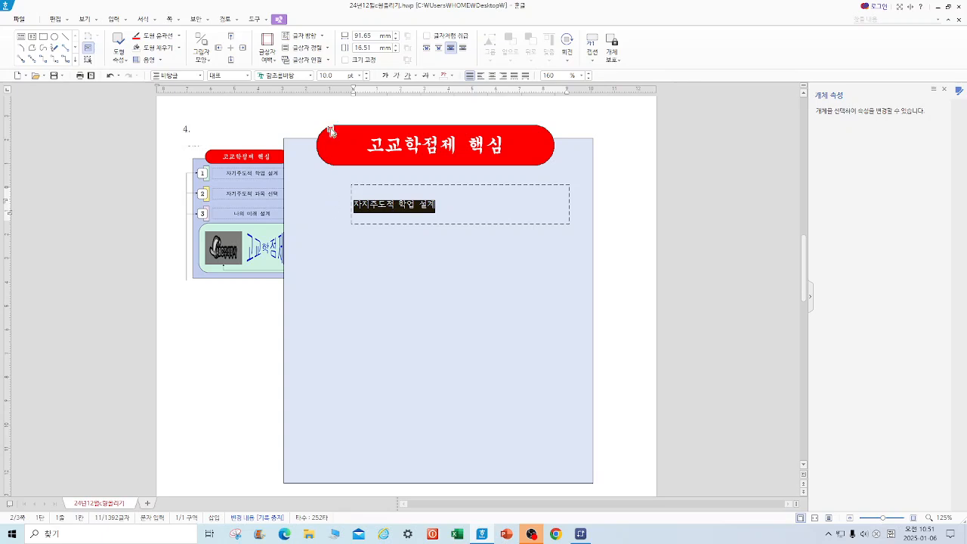
click(297, 75)
text(돋)
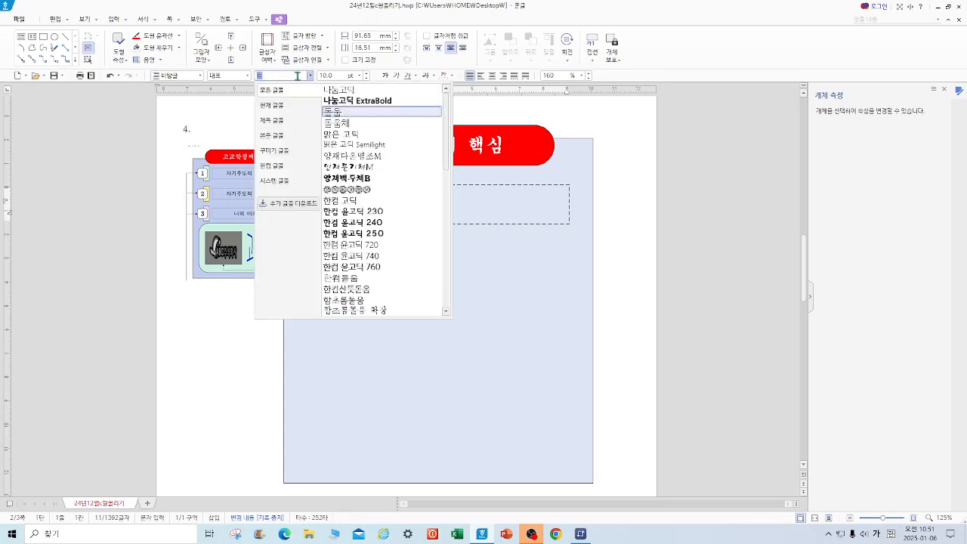
click(345, 90)
click(335, 75)
key(BackSpace)
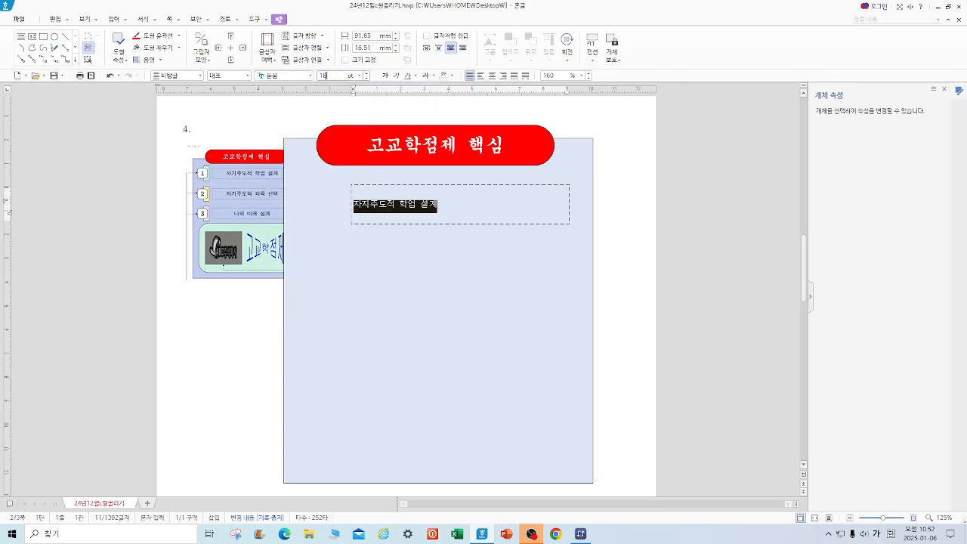
text(18)
key(Return)
click(492, 76)
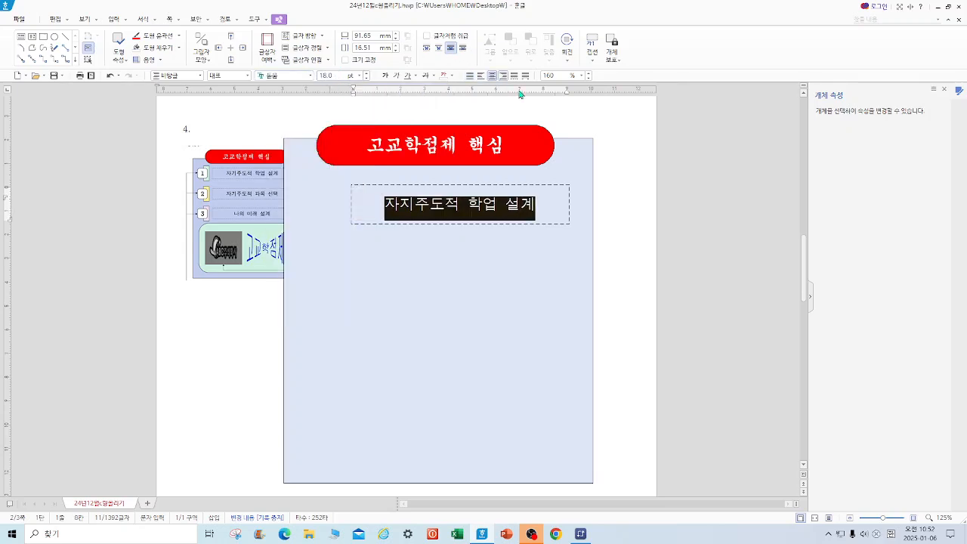
Step: Place two copies of the dashed text box below the original, aligned vertically with it
click(673, 257)
click(548, 187)
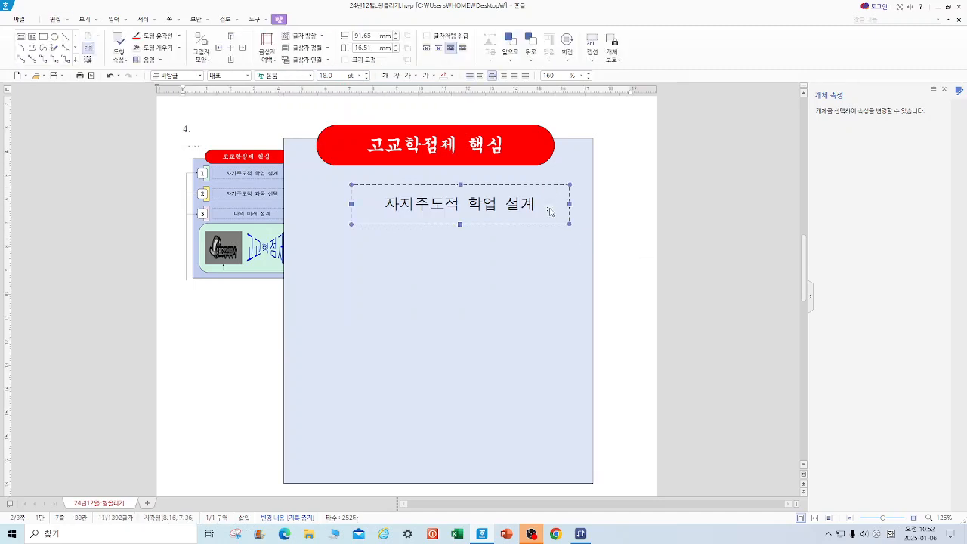
drag(541, 214, 549, 327)
click(664, 306)
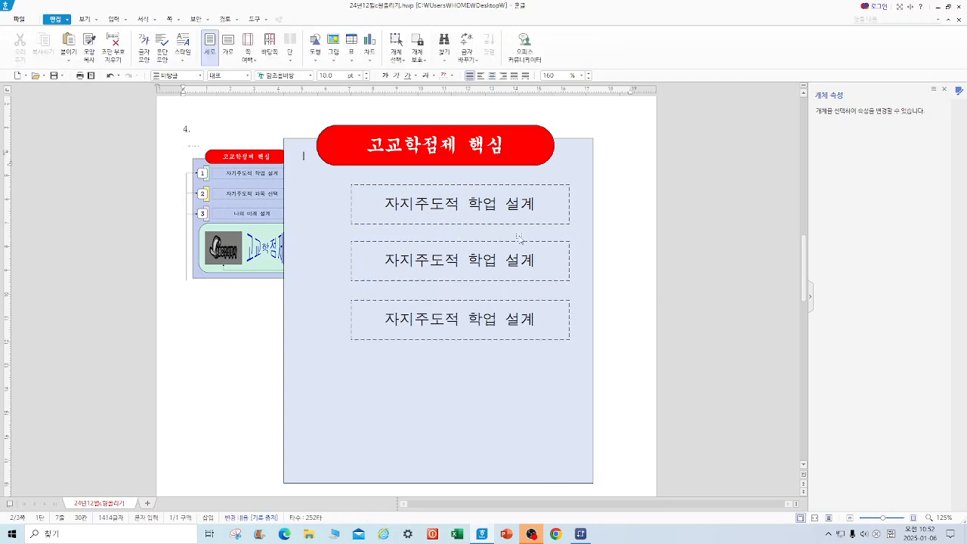
Step: Correct 자지 to 자기 in the first two dashed text boxes and change the second one's ending to 과목 선택
drag(415, 202, 402, 205)
key(Hangul_Hanja)
text(ㄱ)
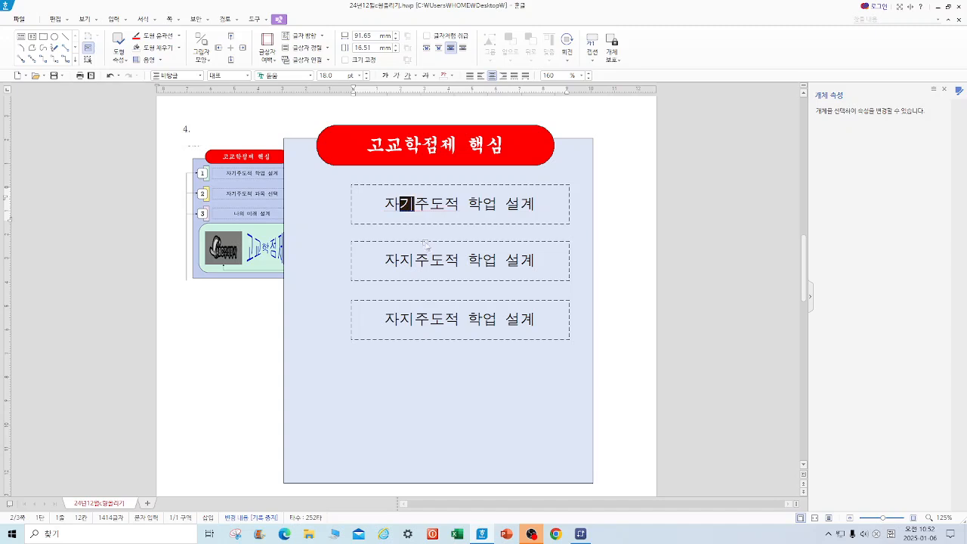
drag(418, 259, 406, 262)
text(ㄱ)
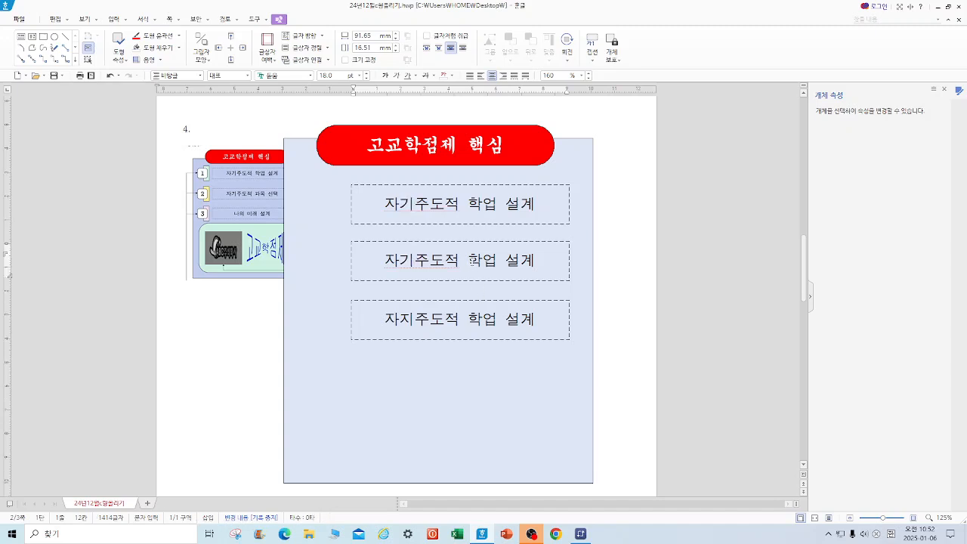
drag(469, 260, 536, 257)
text(과목 선)
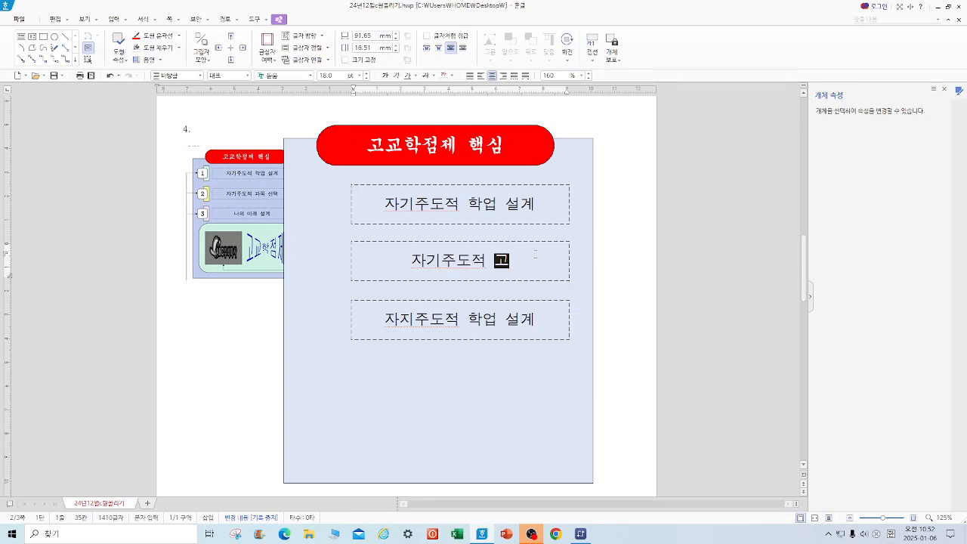
text(택)
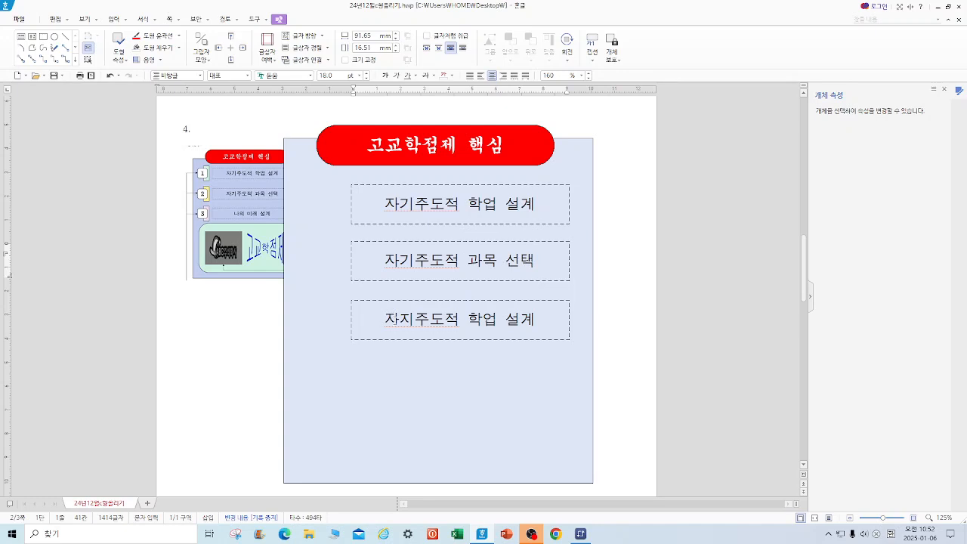
Step: Change the third dashed text box to read 나의 미래 설계 and save the document
drag(384, 318, 492, 324)
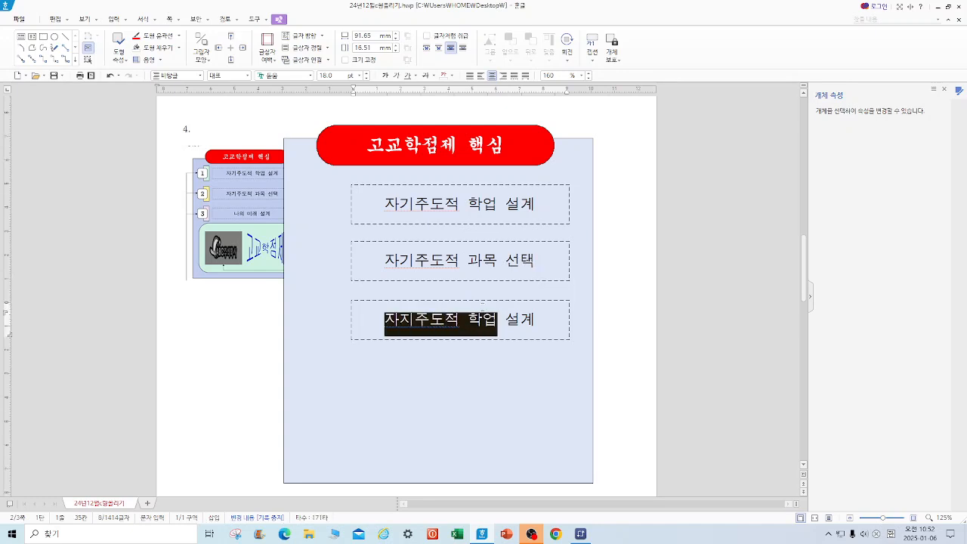
text(나의 미래)
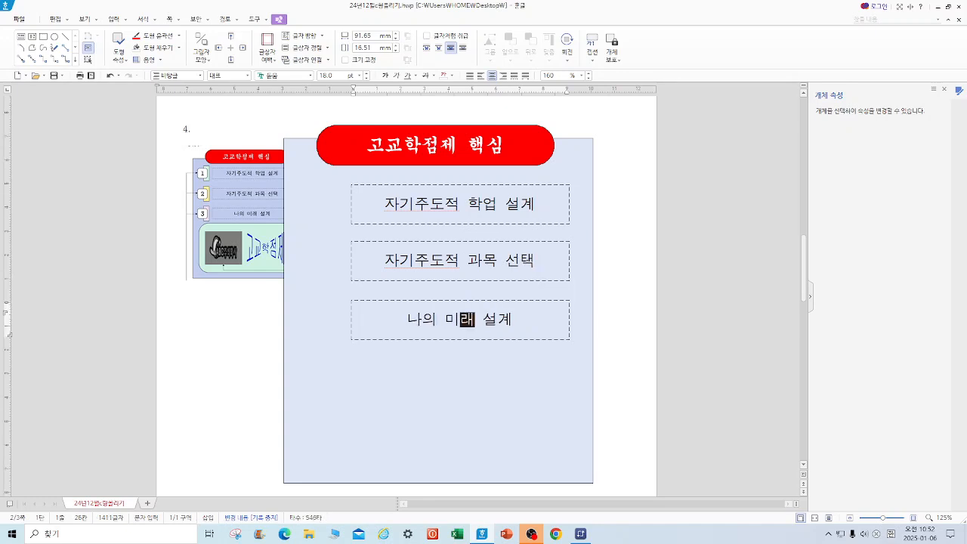
key(shift+Escape)
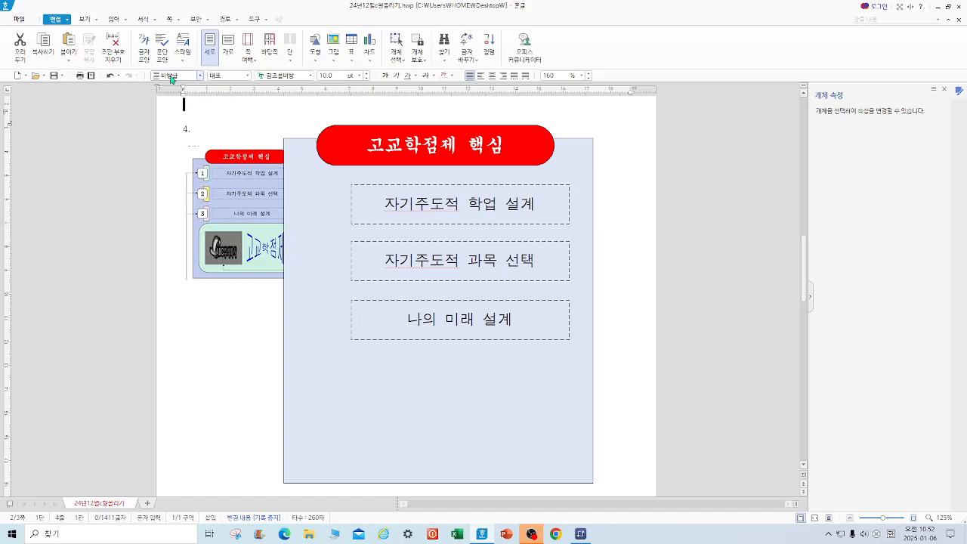
click(55, 76)
Step: Draw a rectangle about 98 × 44 mm on the blue background, below the third dashed text box
click(315, 64)
click(331, 89)
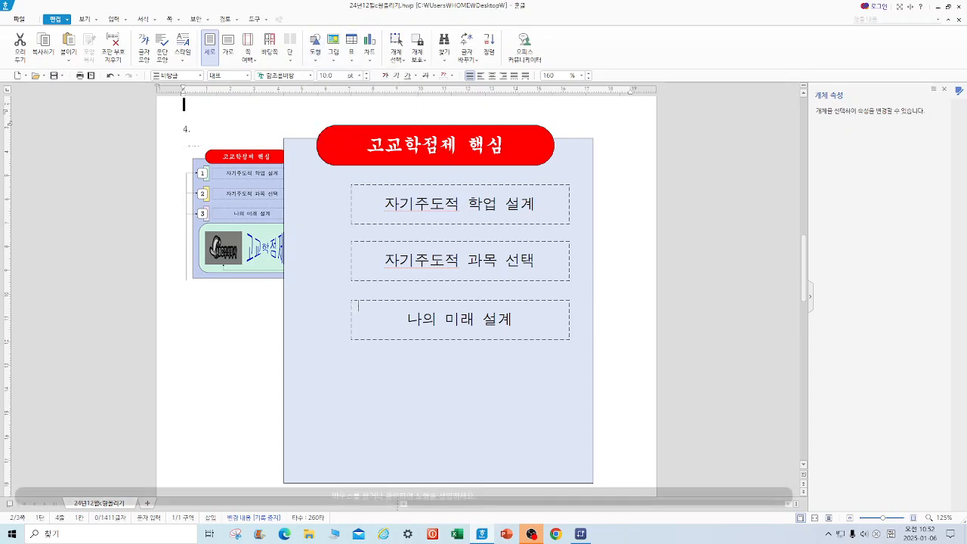
drag(317, 363, 549, 469)
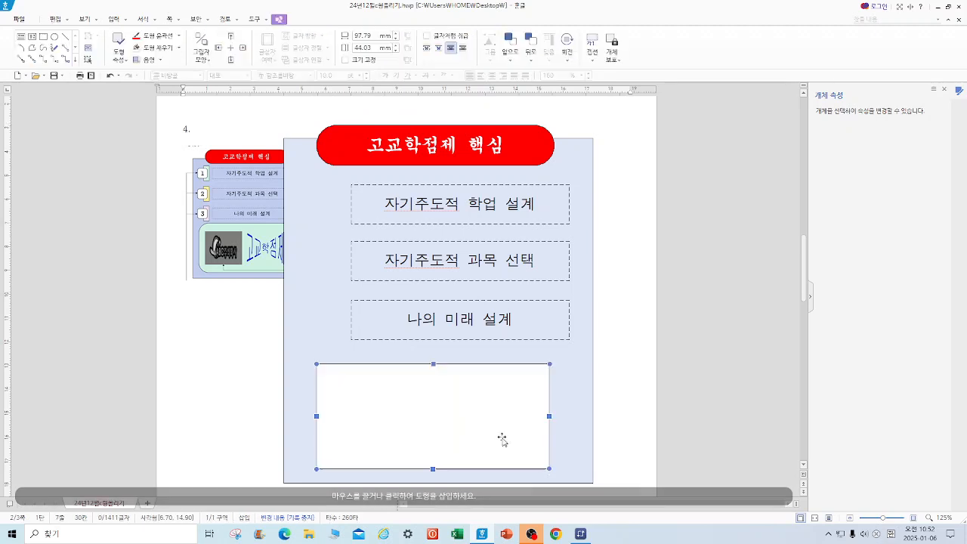
Step: Give the new rectangle rounded corners (둥근 모양) and a locked size of 115 × 60 mm
double_click(454, 423)
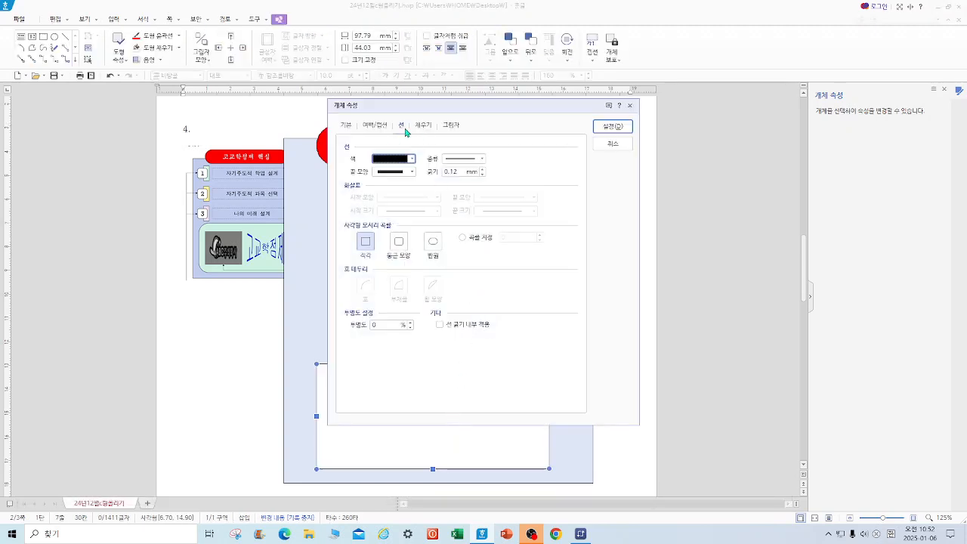
click(406, 243)
click(346, 126)
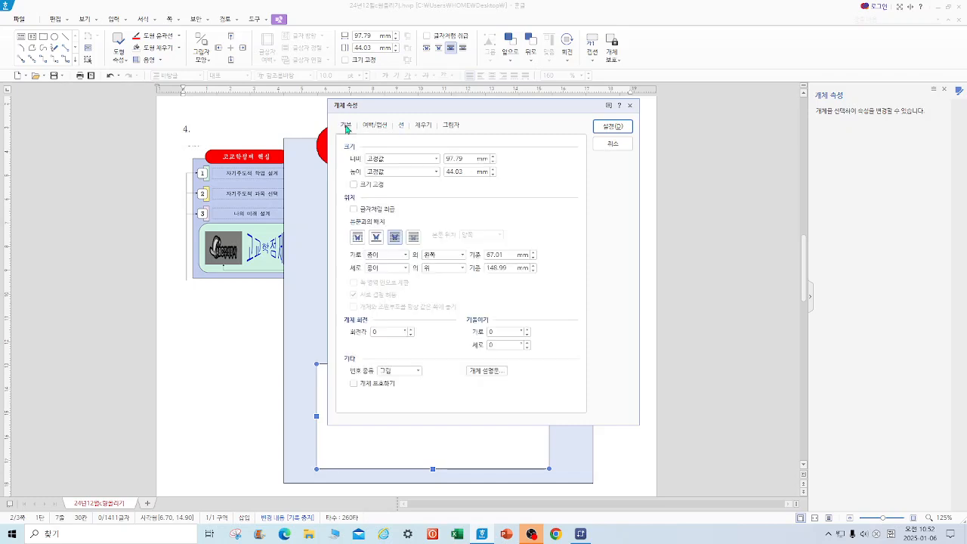
double_click(468, 158)
text(113)
key(Tab)
text(60)
click(379, 184)
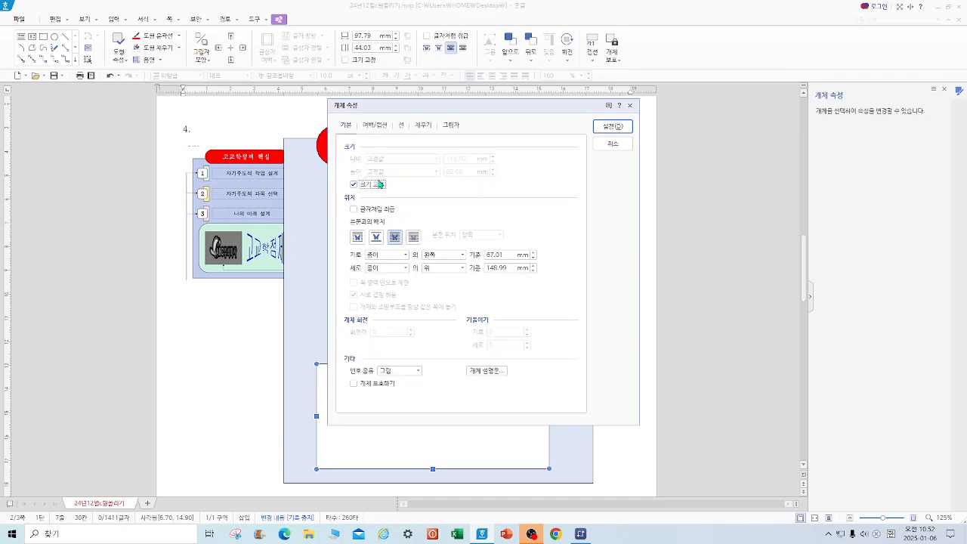
Step: Fill the rounded rectangle with light orange and move it up to fit inside the lower part of the blue background
click(423, 125)
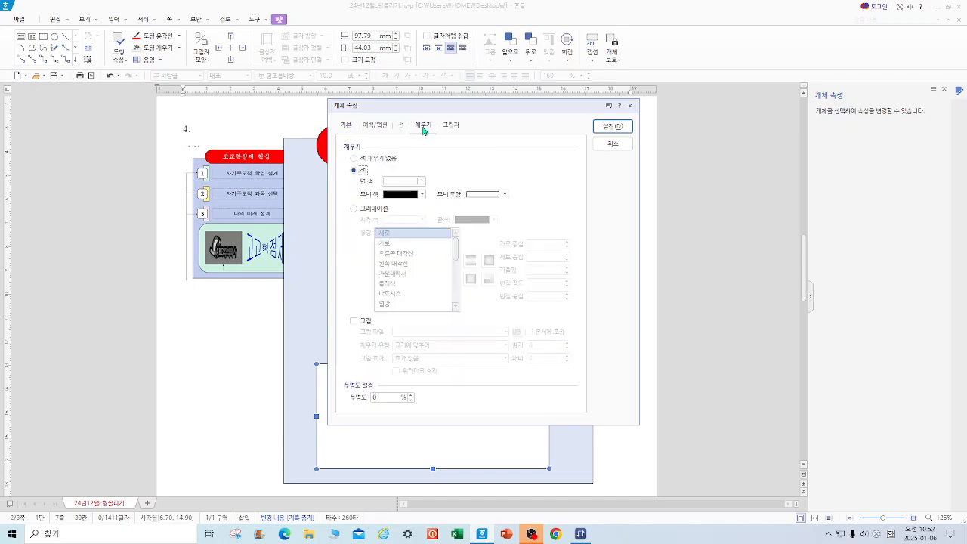
click(416, 181)
click(442, 237)
click(613, 127)
drag(503, 396, 496, 364)
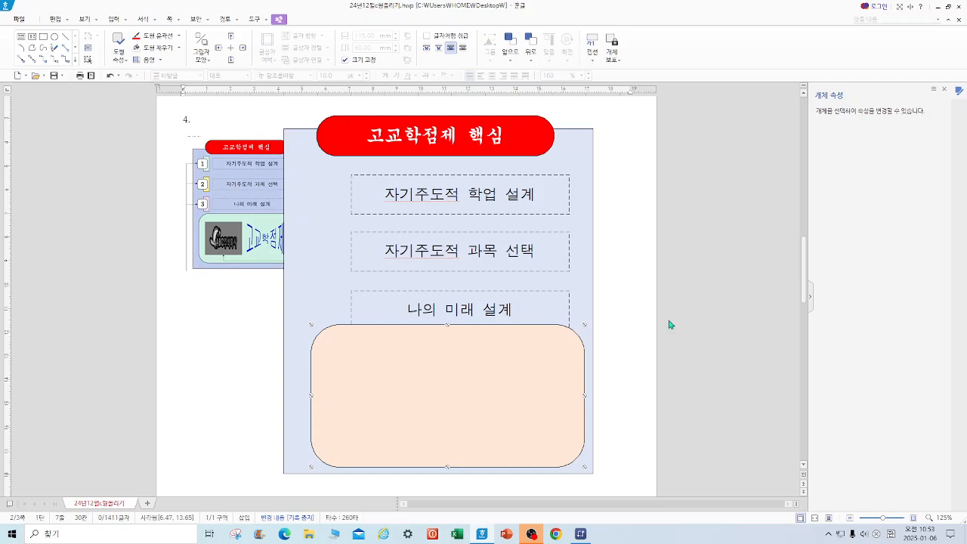
key(Escape)
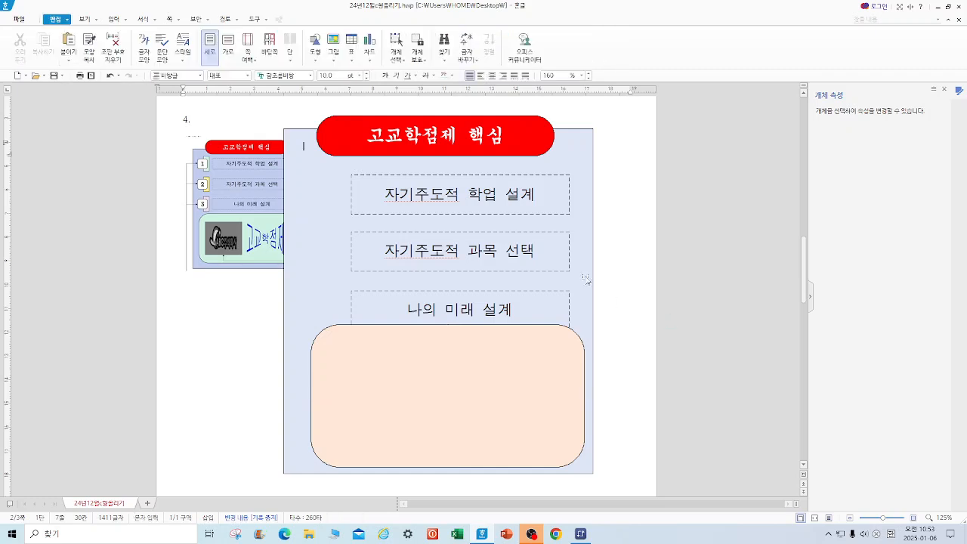
Step: Move the red title up across the blue background's upper edge, and shift the three dashed text boxes up together above the rounded rectangle
click(520, 119)
drag(519, 113, 520, 112)
click(537, 181)
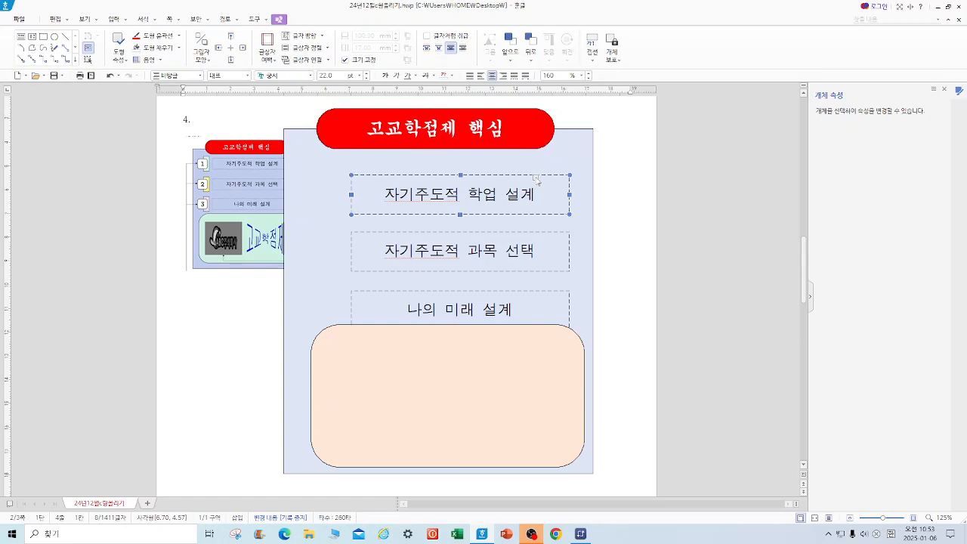
shift+click(542, 257)
shift+click(541, 308)
key(Up)
key(Up)
key(Up)
key(Up)
key(Up)
key(Up)
key(Up)
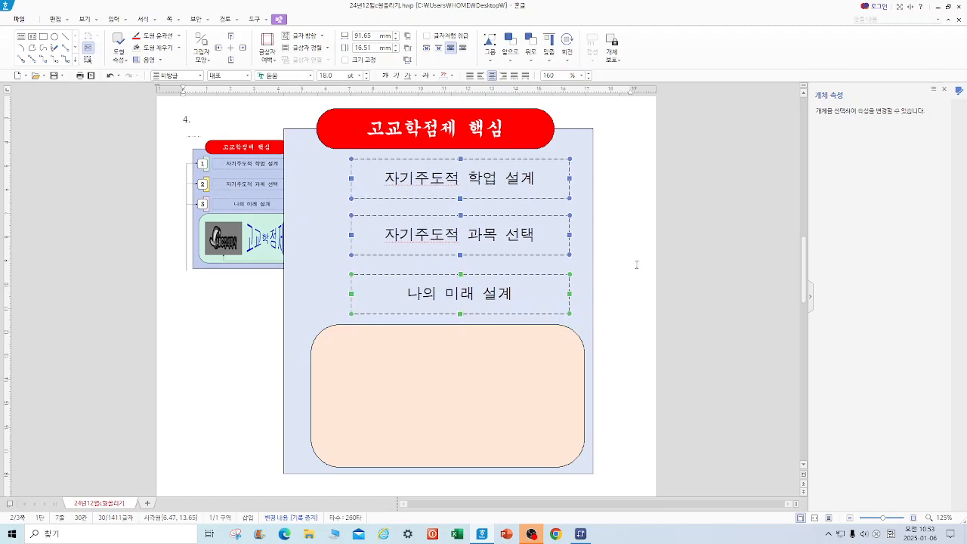
key(Escape)
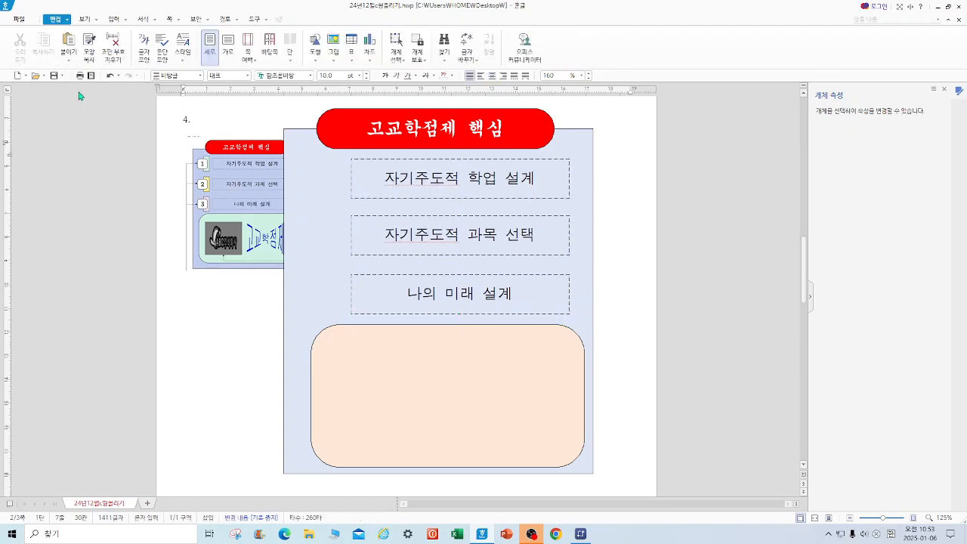
Step: Save the document and move the light orange rounded rectangle sideways to center it on the blue background
click(55, 76)
drag(312, 375, 300, 376)
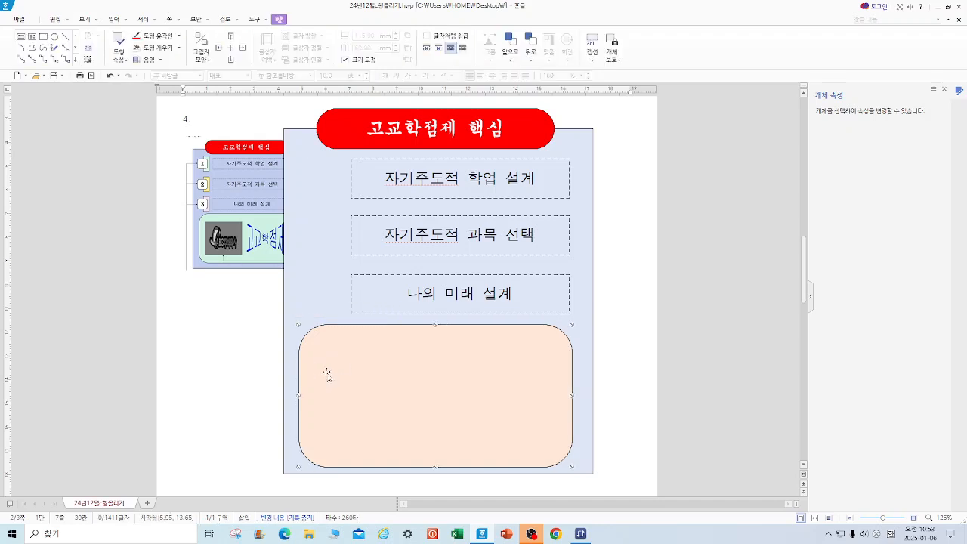
key(Right)
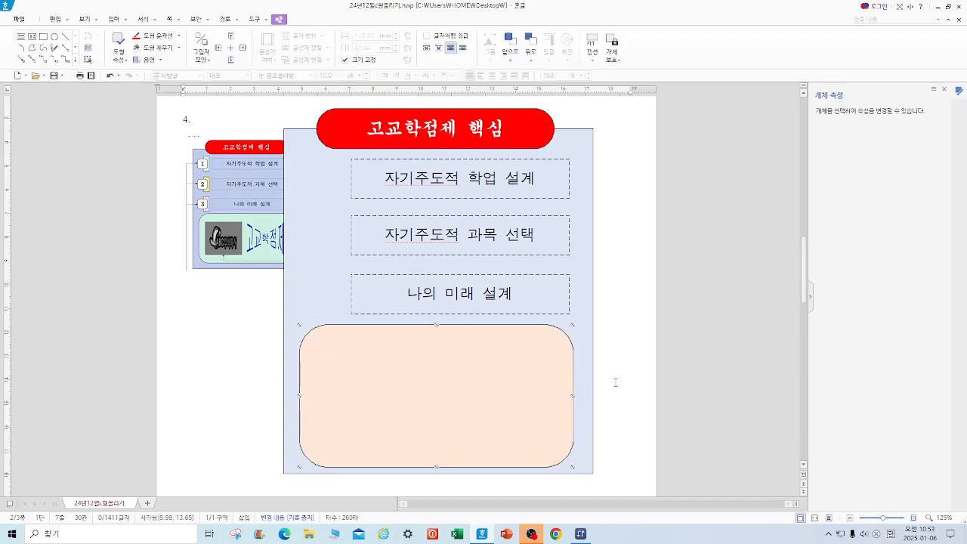
key(Escape)
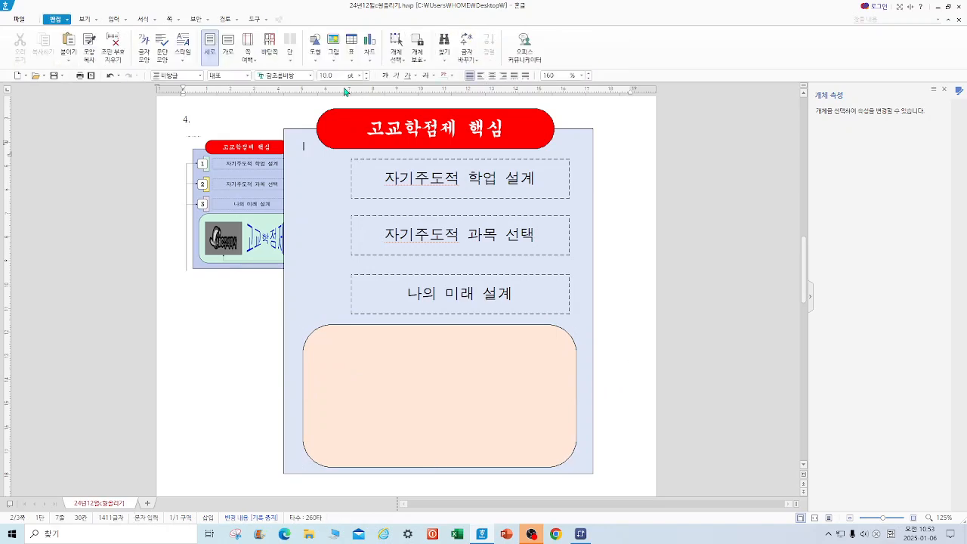
Step: Insert the picture 로고2.jpg from the ITQ예제파일 folder at about 45 × 17 mm, beside the light orange shape
click(338, 50)
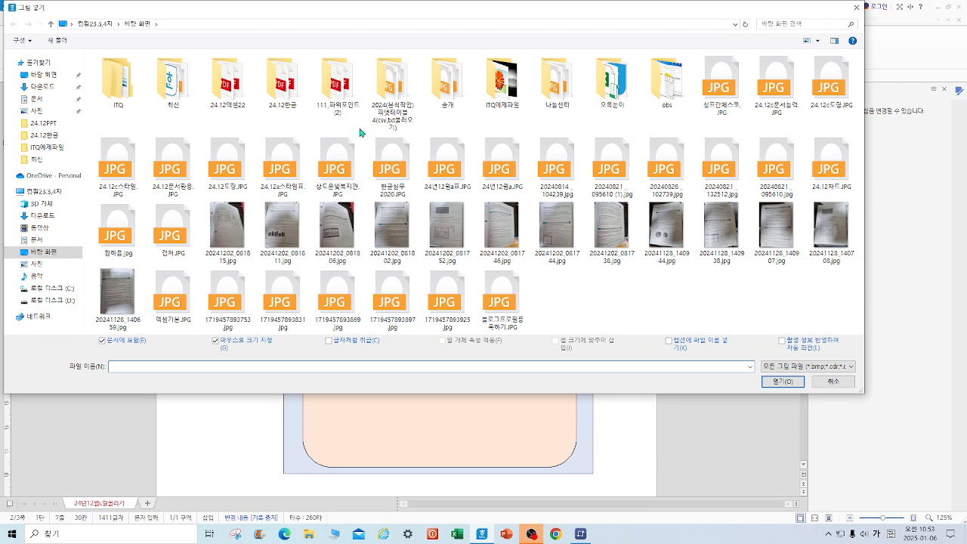
double_click(502, 92)
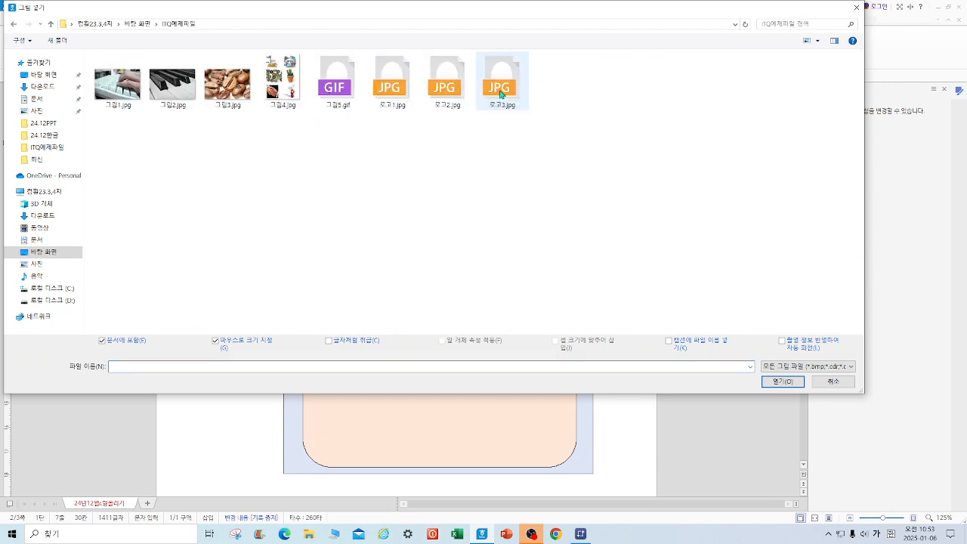
click(451, 91)
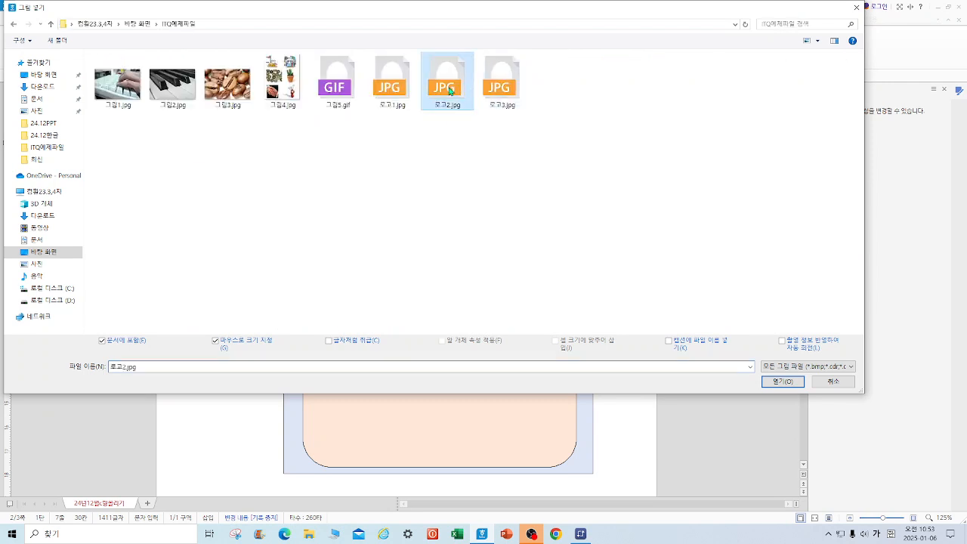
click(783, 381)
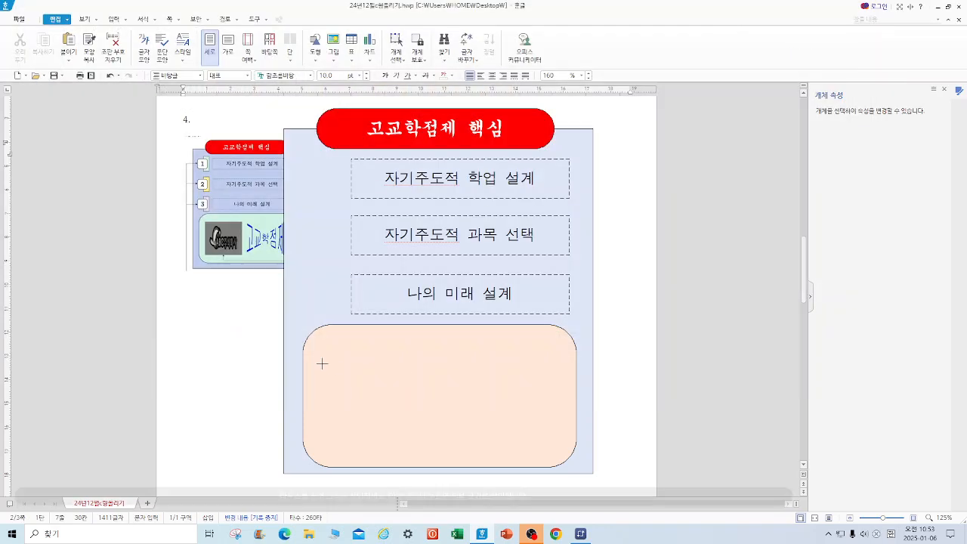
drag(203, 330, 212, 375)
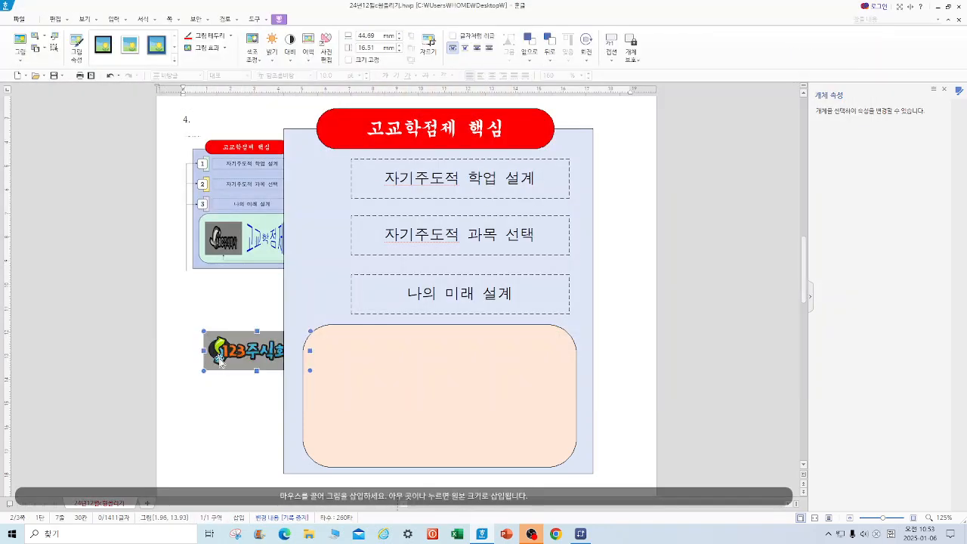
key(Escape)
Step: Replace the inserted logo with 로고1.jpg from the ITQ예제파일 folder, drawn at about 43 × 14 mm beside the light orange shape
click(337, 61)
click(347, 79)
click(388, 96)
click(783, 381)
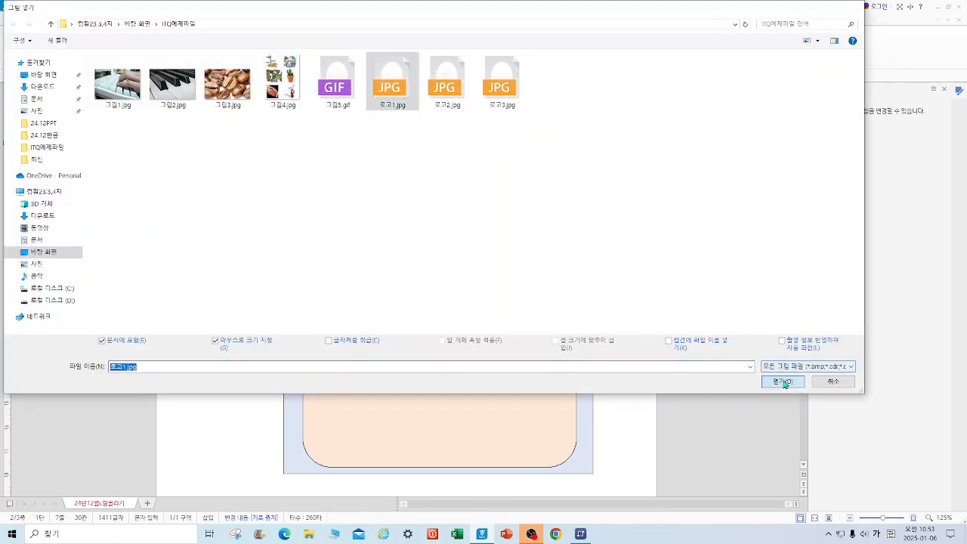
drag(231, 349, 241, 381)
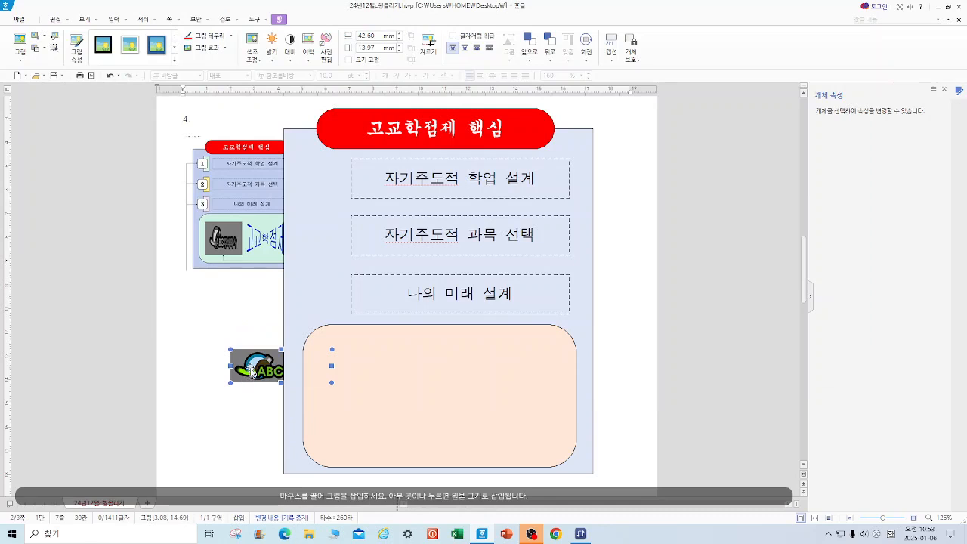
Step: Set the logo picture to 45 mm wide and 40 mm high with its size locked, and apply the 회색조 grayscale effect
double_click(252, 370)
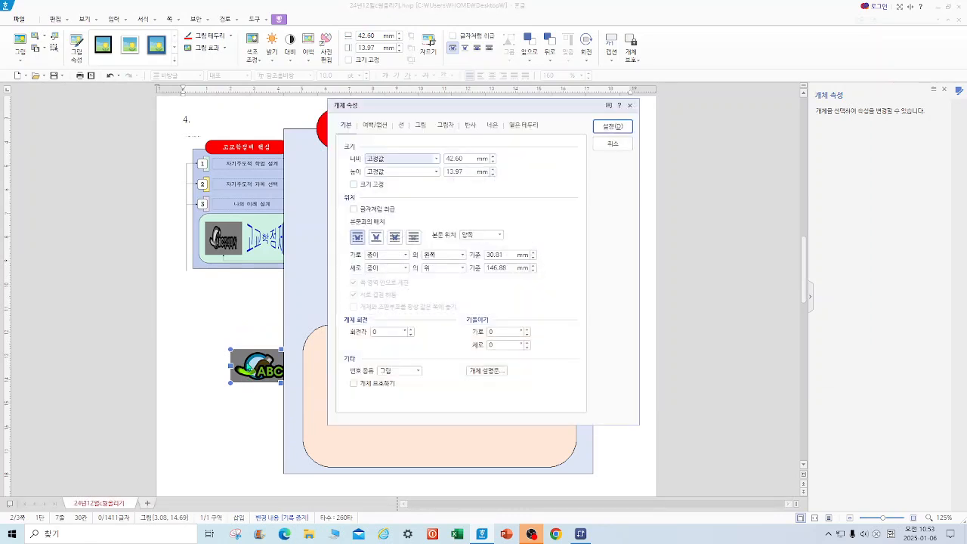
drag(470, 159, 429, 177)
text(45)
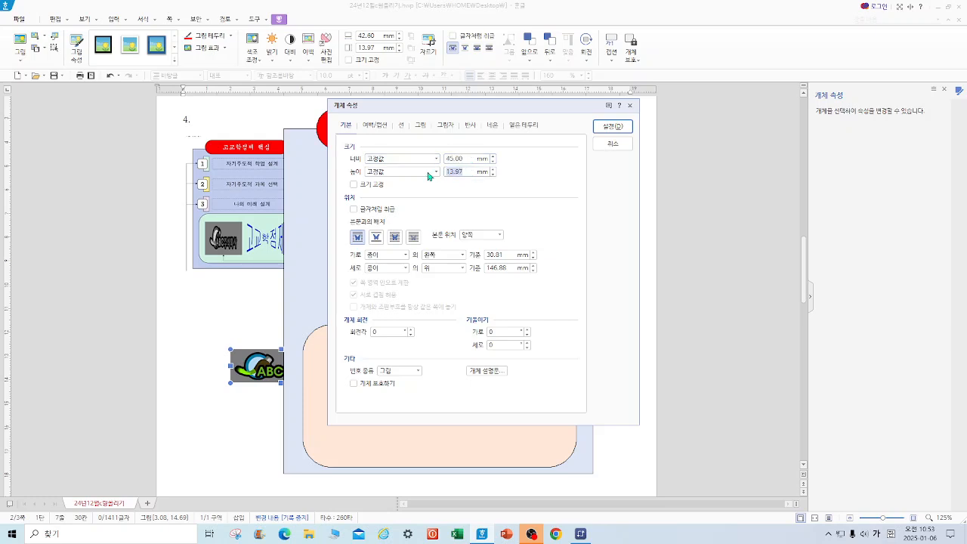
text(40)
click(376, 185)
click(422, 126)
click(376, 336)
click(610, 126)
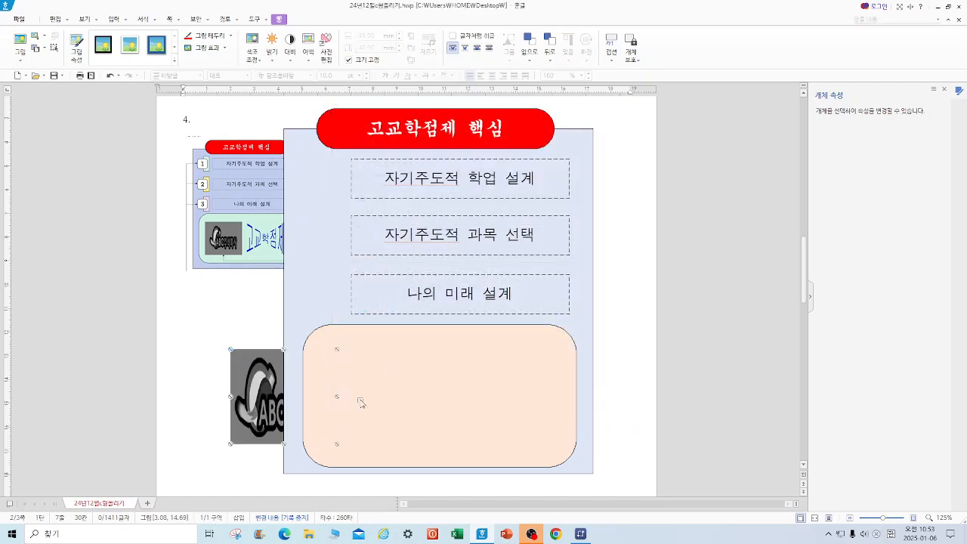
Step: Place the logo picture in front of the text and move it onto the left half of the light orange rounded rectangle
double_click(267, 404)
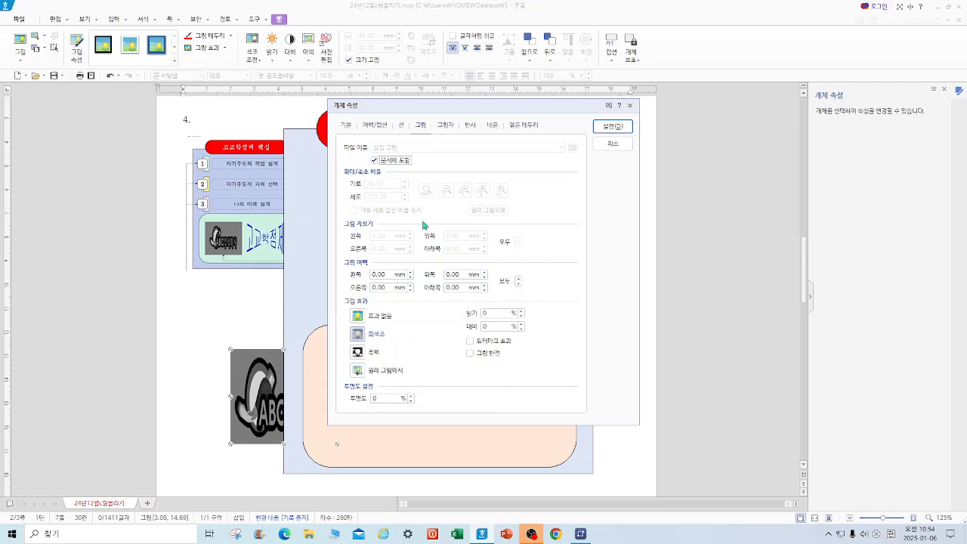
click(349, 124)
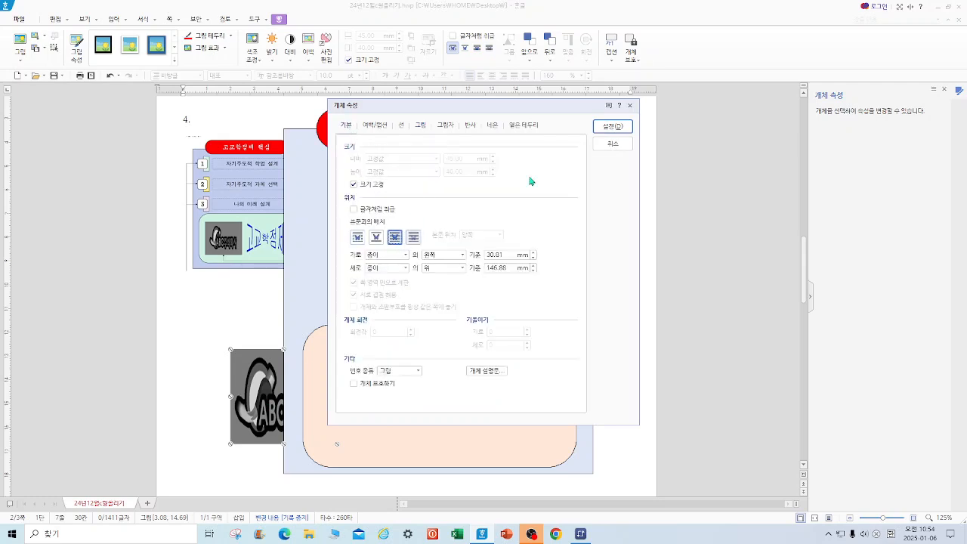
click(612, 127)
drag(287, 414, 373, 414)
click(629, 344)
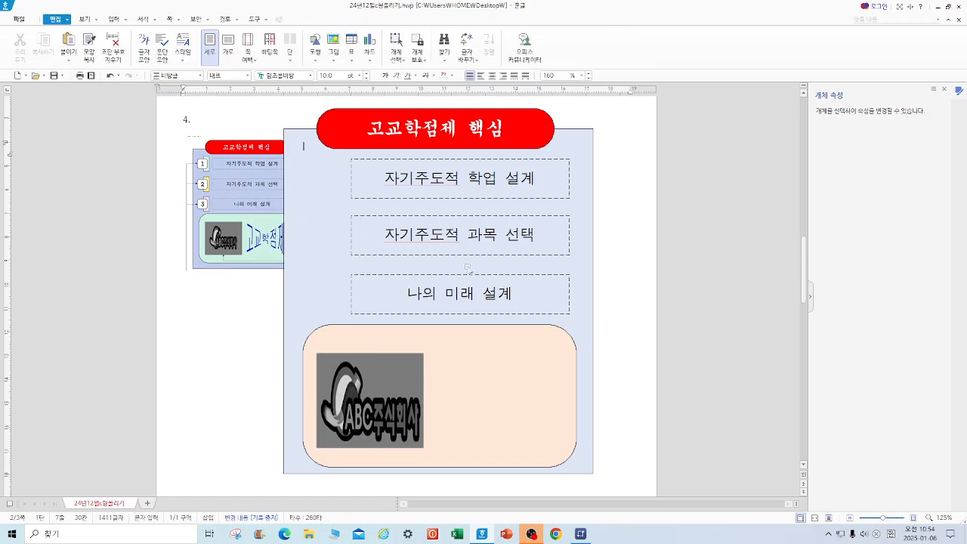
Step: Start a new 글맵시 (WordArt) object with the text 고교학점제
click(123, 19)
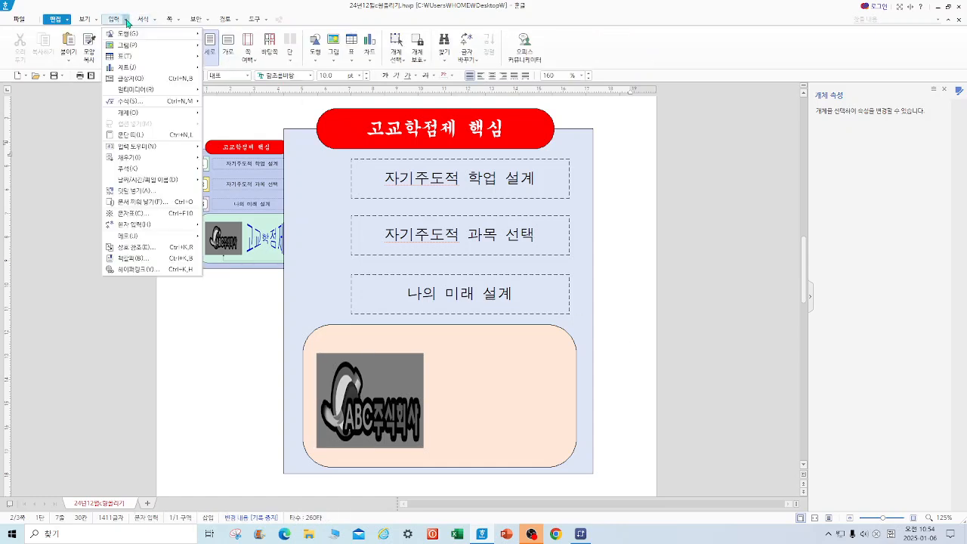
mouse_move(136, 57)
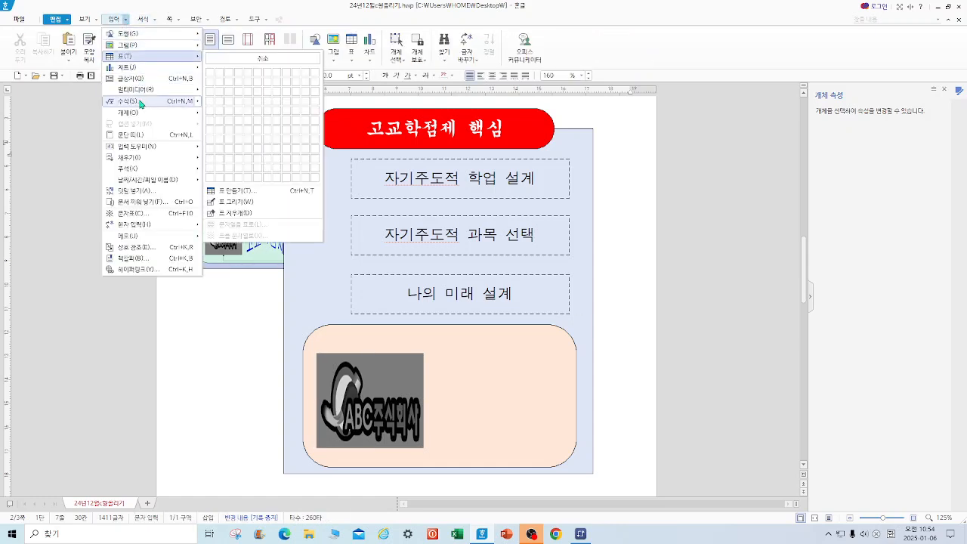
mouse_move(142, 114)
click(222, 113)
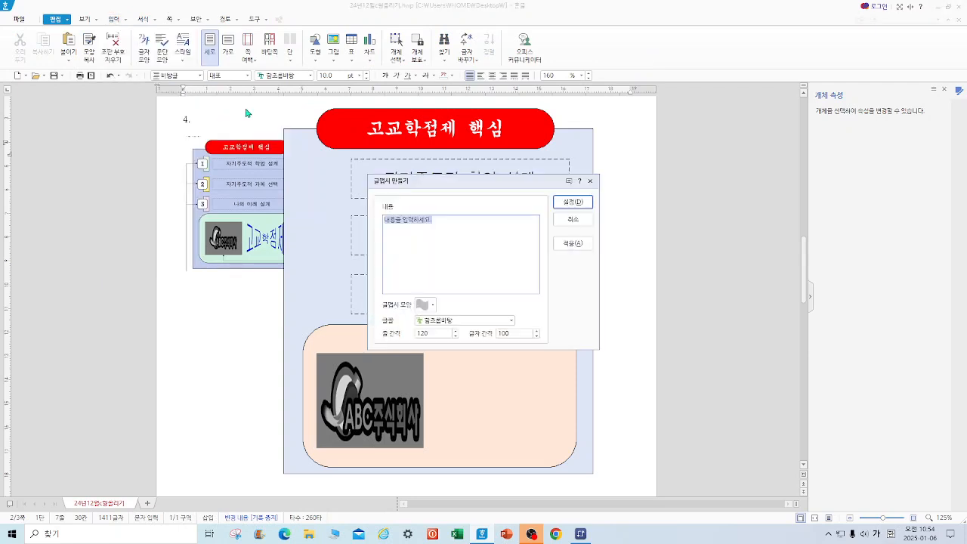
text(ㄱ)
key(BackSpace)
key(BackSpace)
key(BackSpace)
text(고교학ㅈ)
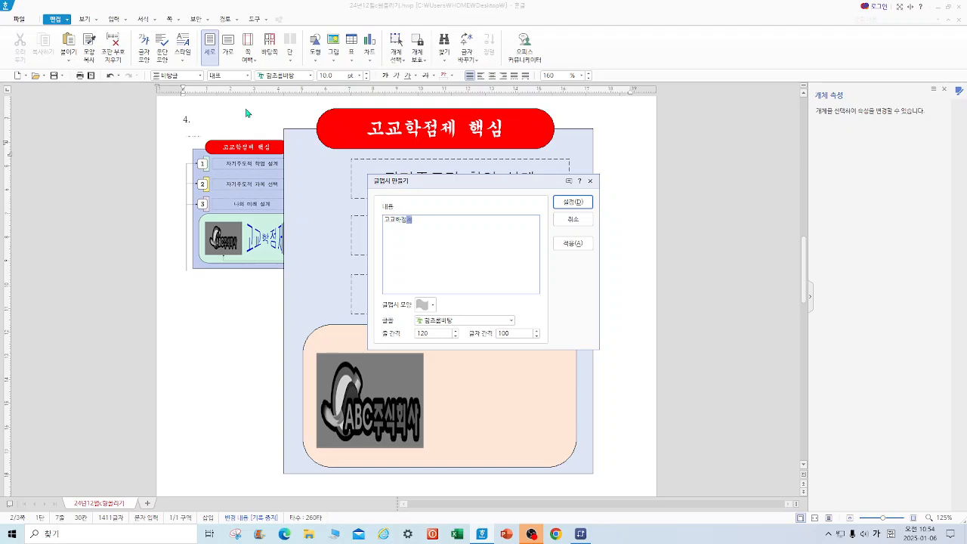
Step: Give the WordArt the bow-tie shape that narrows in the middle and the font 굴림, and insert it
click(436, 308)
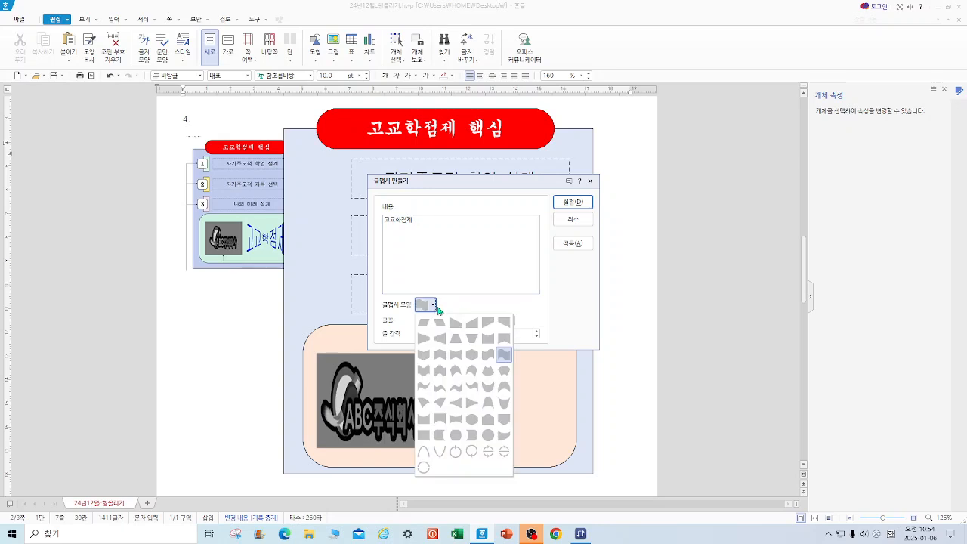
click(455, 358)
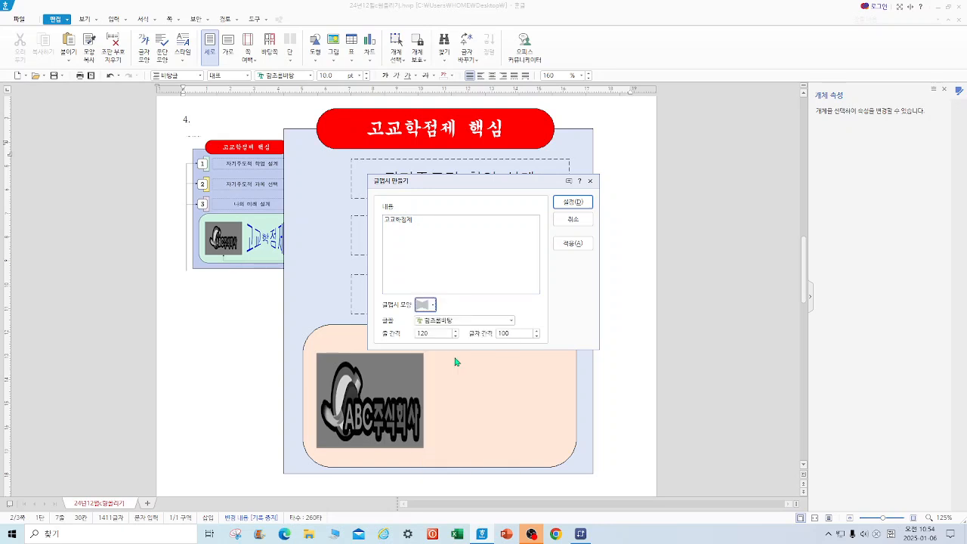
click(511, 320)
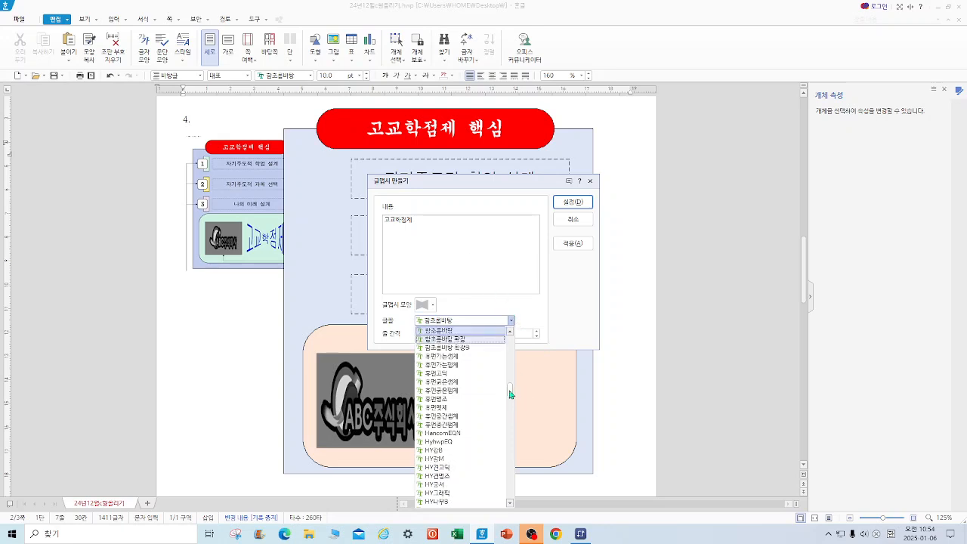
drag(511, 393, 510, 336)
click(453, 340)
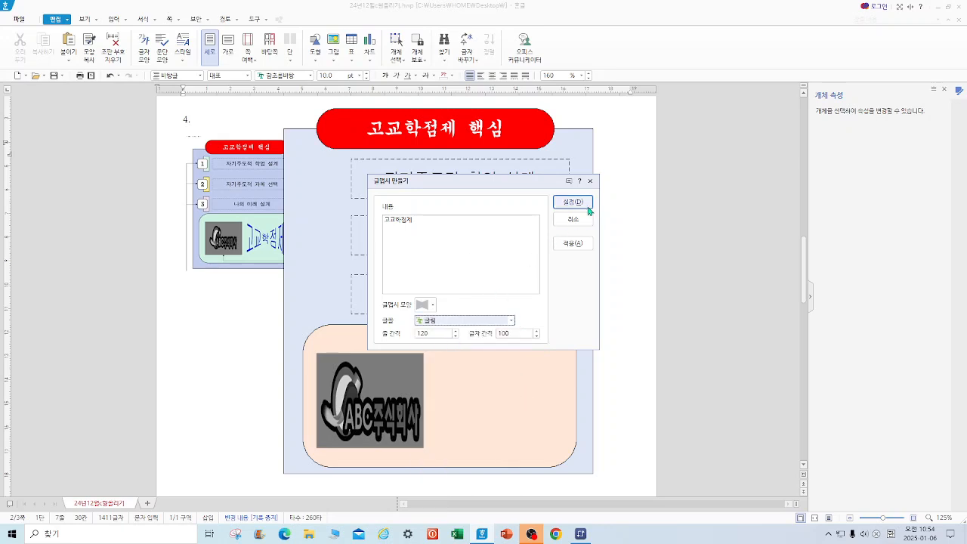
click(586, 204)
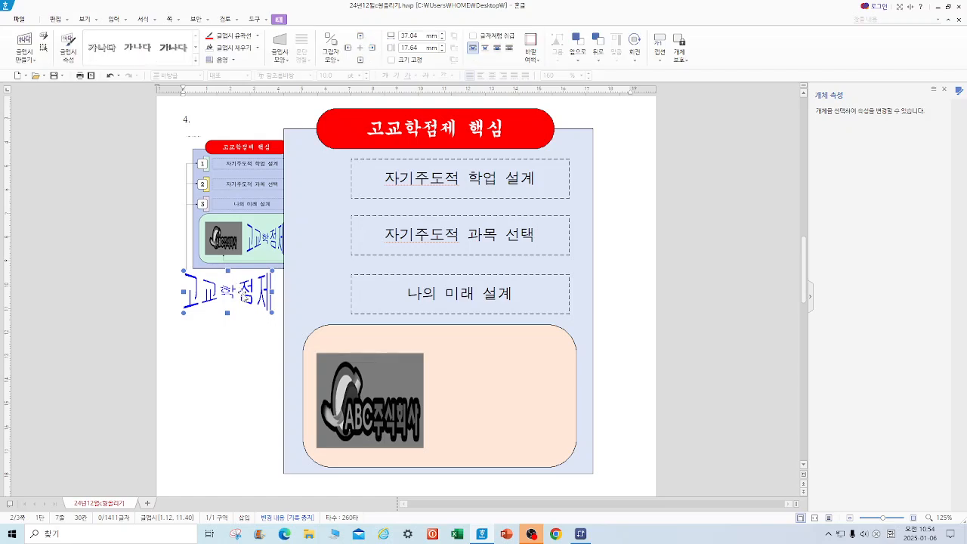
Step: Set the WordArt's width to 45 mm and height to 40 mm, and lock its size
double_click(246, 297)
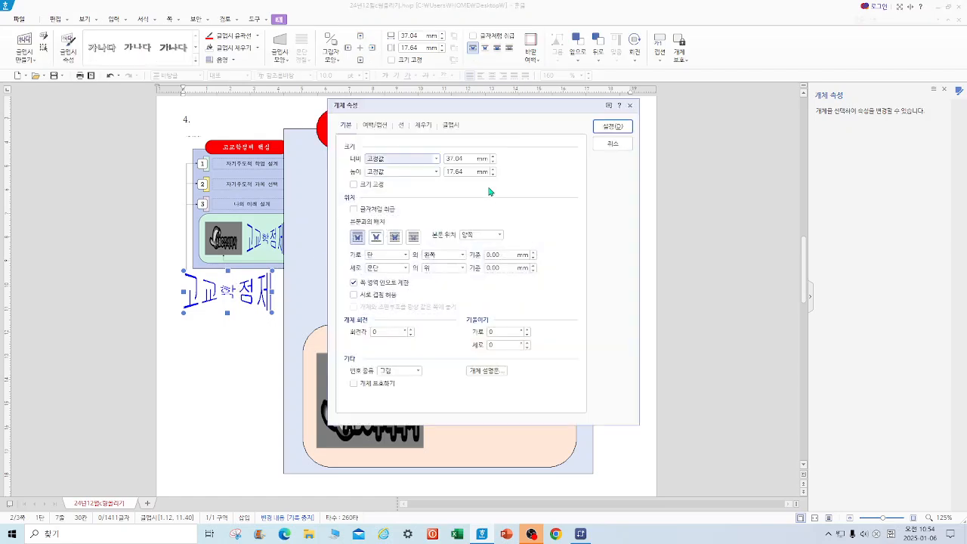
drag(469, 158, 416, 158)
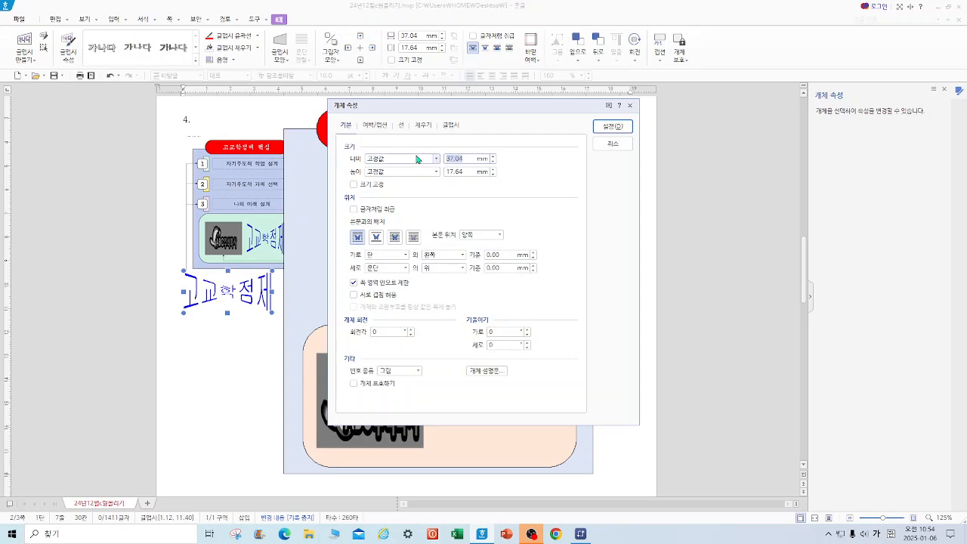
text(45)
key(Tab)
text(40)
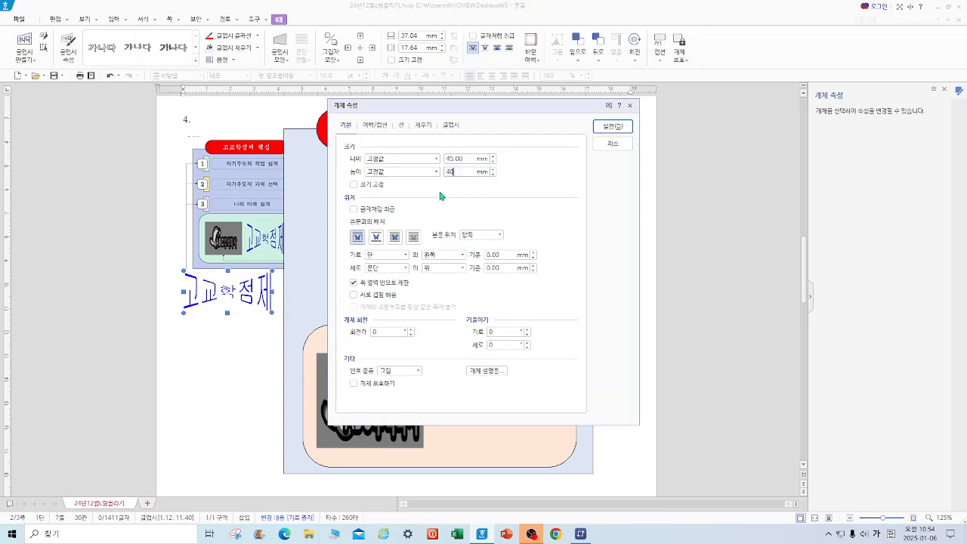
click(385, 210)
click(355, 209)
click(354, 184)
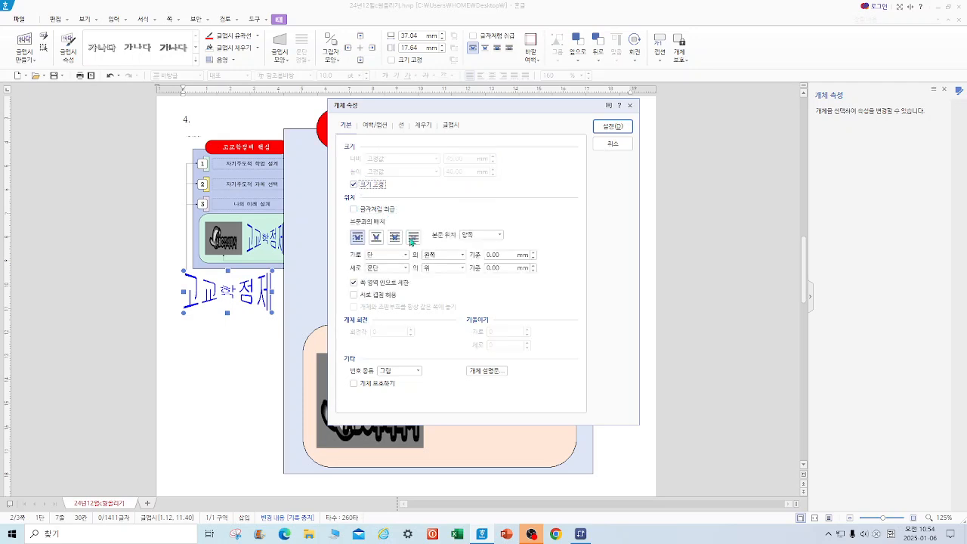
Step: Place the WordArt in front of the text and move it onto the light orange shape, to the right of the logo
click(394, 236)
click(596, 129)
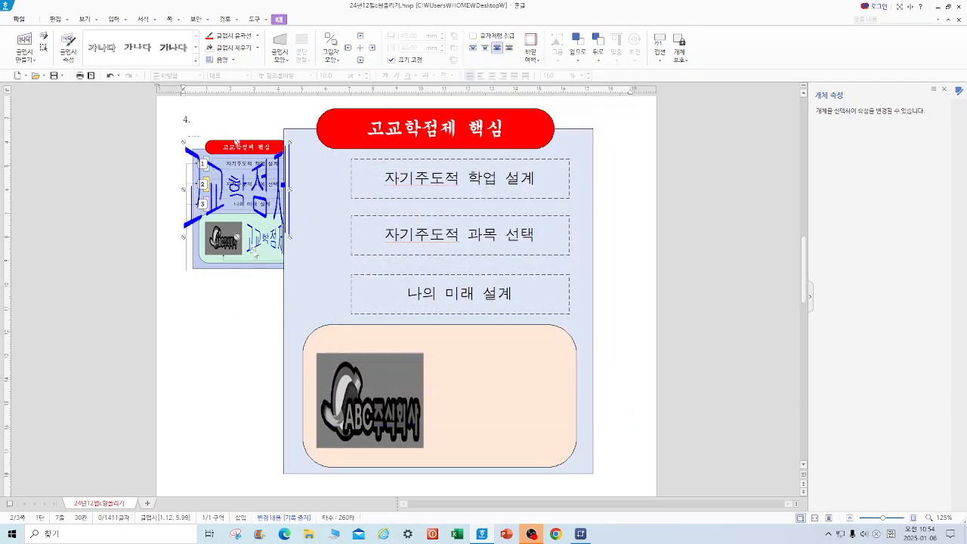
drag(253, 195, 542, 391)
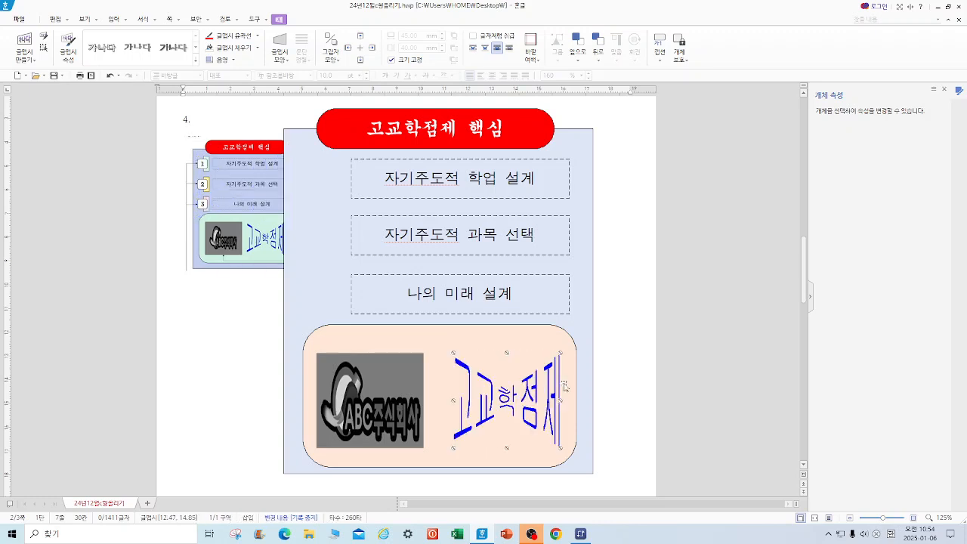
click(630, 375)
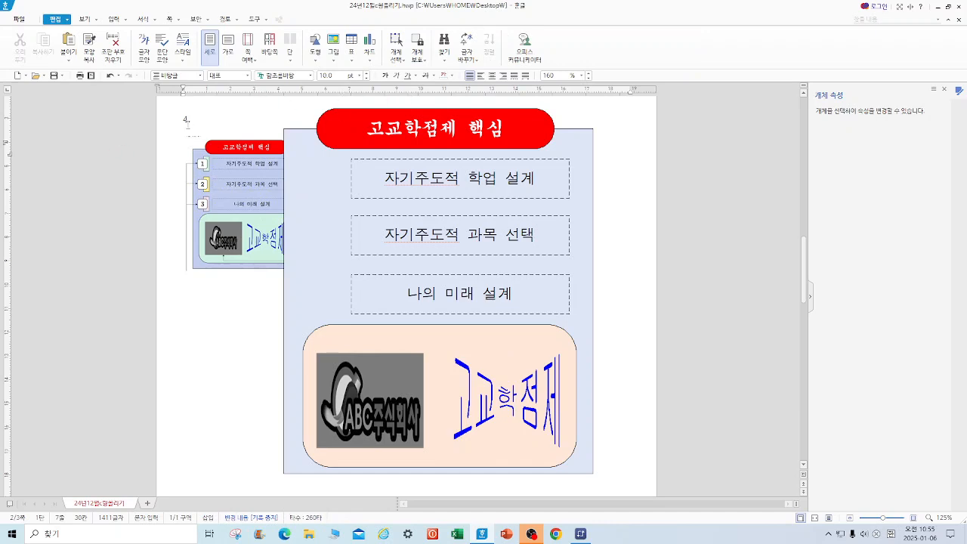
Step: Draw a rectangle about 11 × 17 mm in the blank area below the small reference picture
click(320, 67)
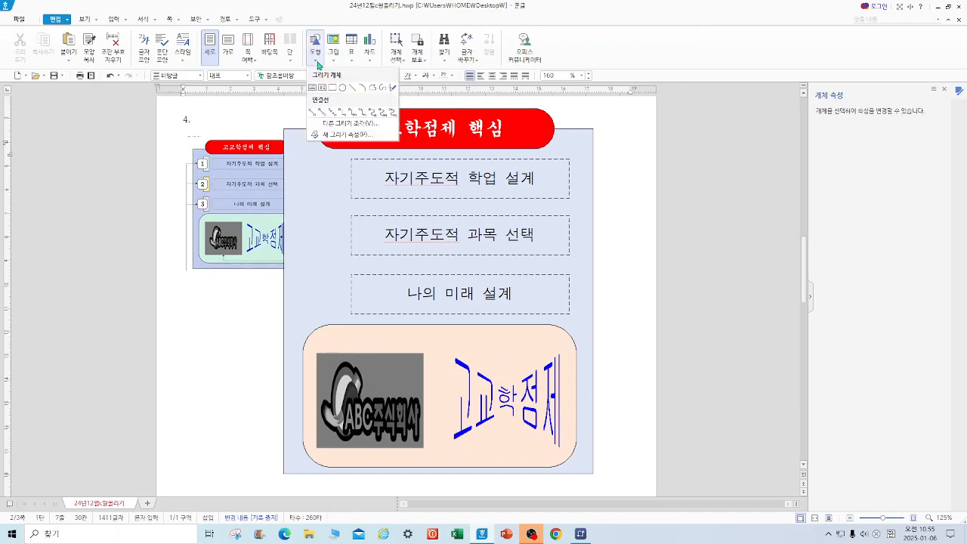
click(333, 88)
drag(217, 320, 235, 345)
Step: Set the small rectangle's width to 7 mm and height to 18 mm, and lock its size
double_click(220, 335)
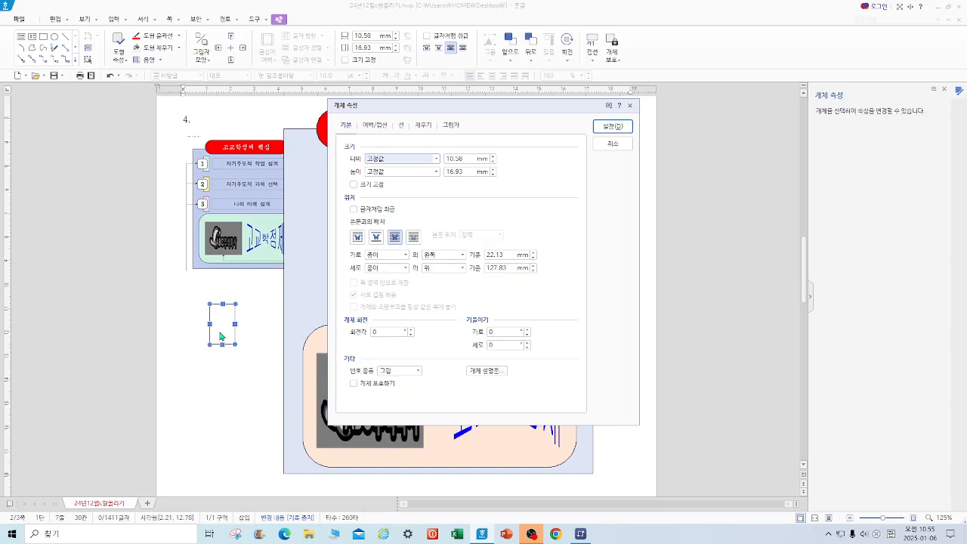
click(456, 159)
text(7)
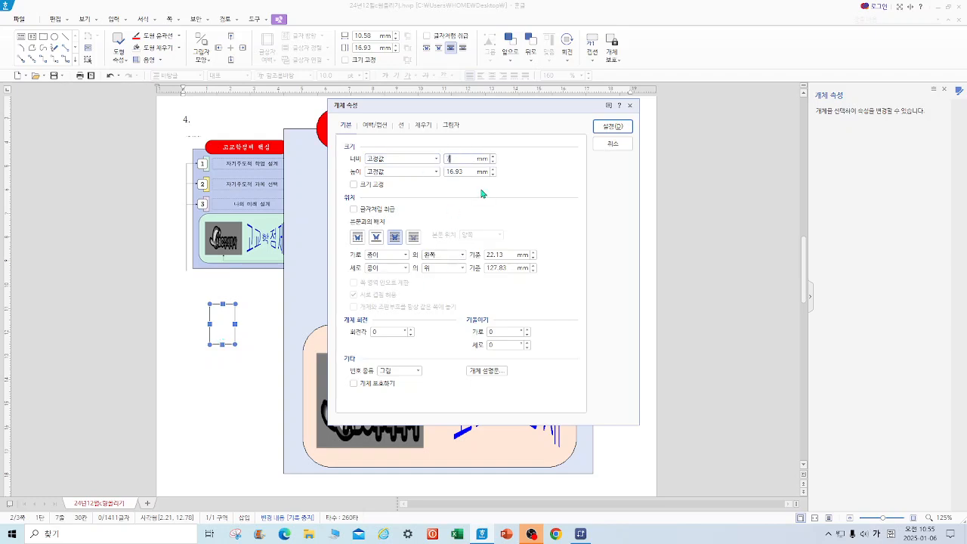
click(467, 172)
text(16)
click(370, 186)
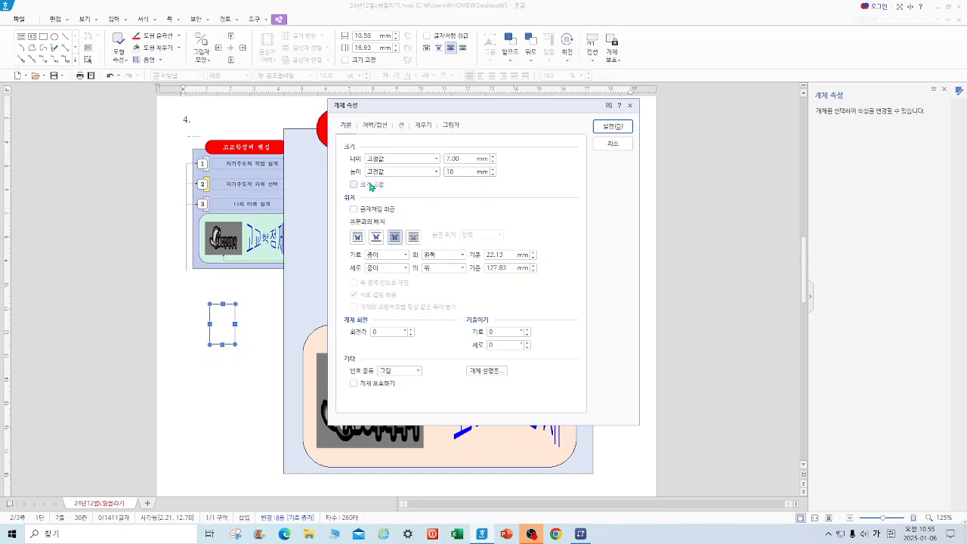
Step: Fill the 7 × 18 mm rectangle with a light purple color
click(422, 126)
click(410, 183)
click(419, 240)
click(612, 126)
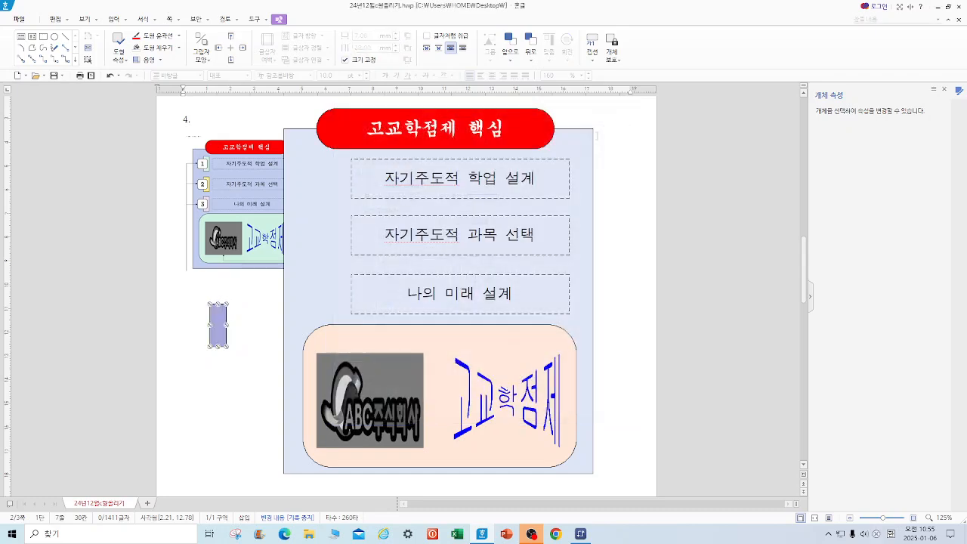
click(257, 360)
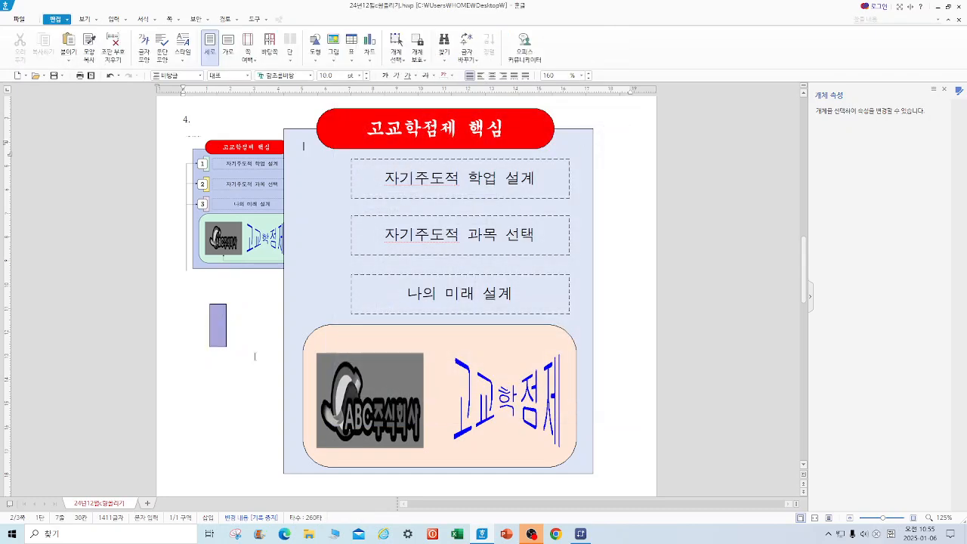
Step: Draw a second rectangle about 20 × 12 mm just below the purple one
click(315, 63)
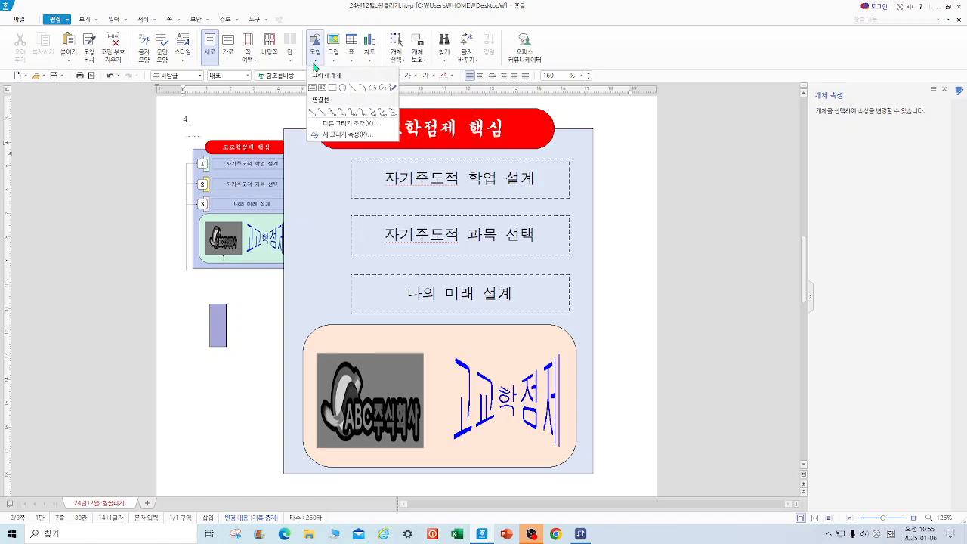
click(332, 87)
drag(177, 352, 226, 379)
Step: Set the second rectangle's width and height both to 12 mm
double_click(207, 372)
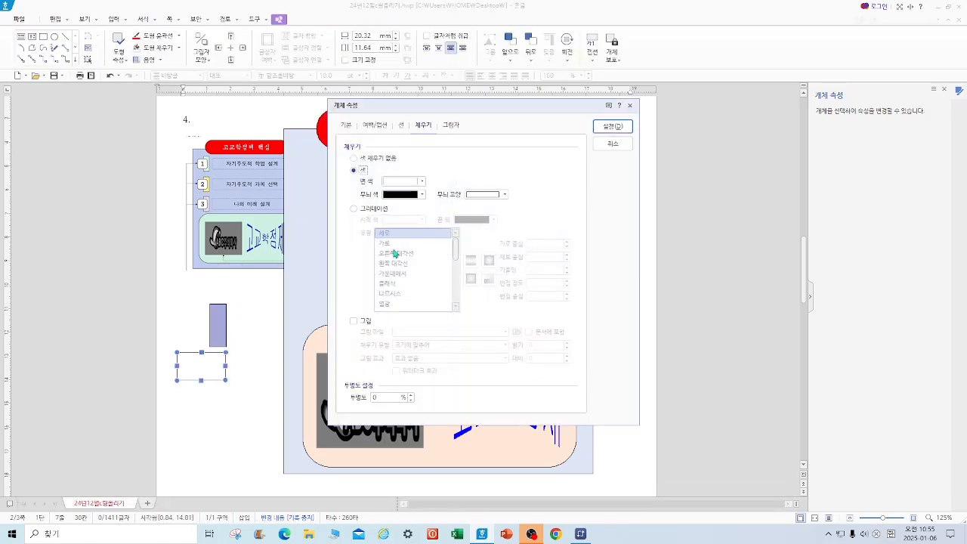
drag(468, 160, 416, 162)
text(12)
key(Tab)
text(12)
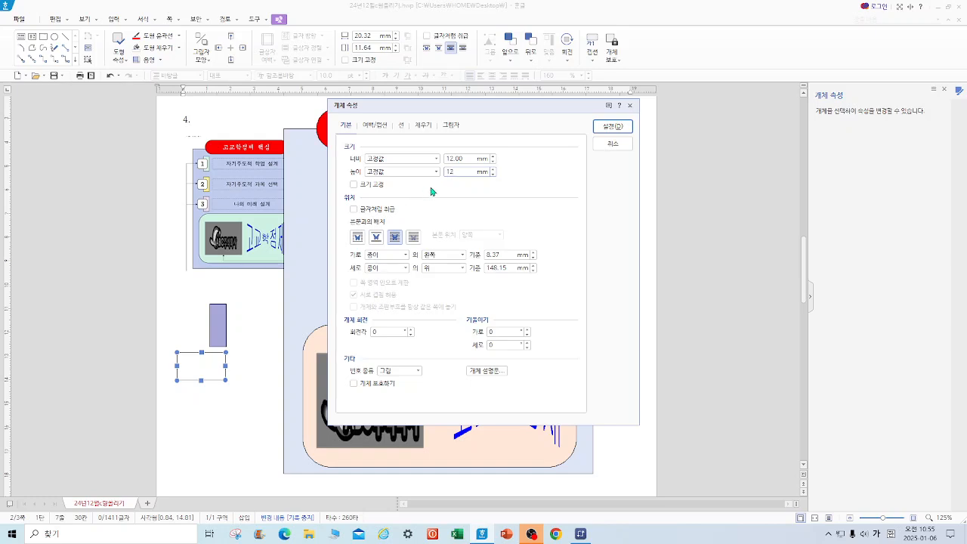
Step: Give the 12 mm square rounded corners (둥근 모양) and move it up so it overlaps the purple rectangle
click(404, 125)
click(406, 246)
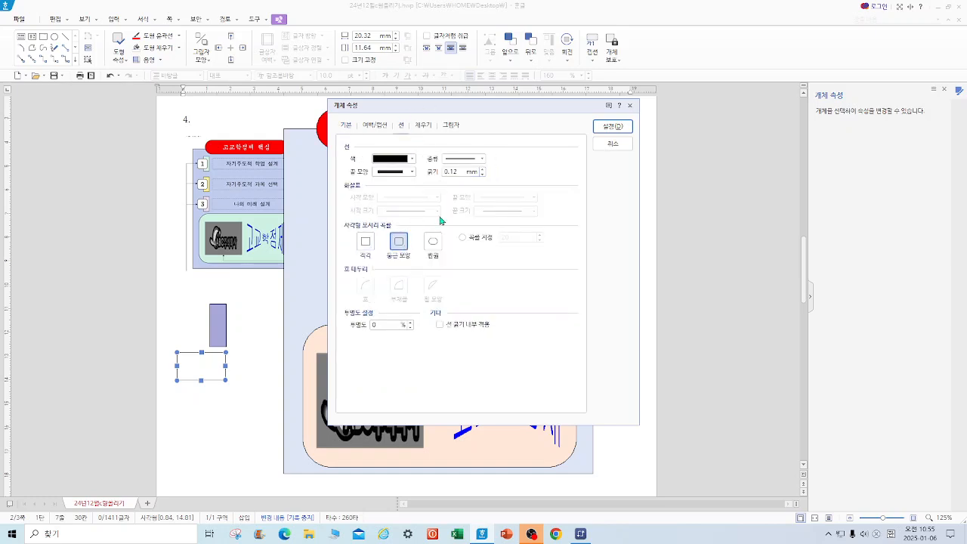
click(613, 126)
drag(201, 371, 213, 330)
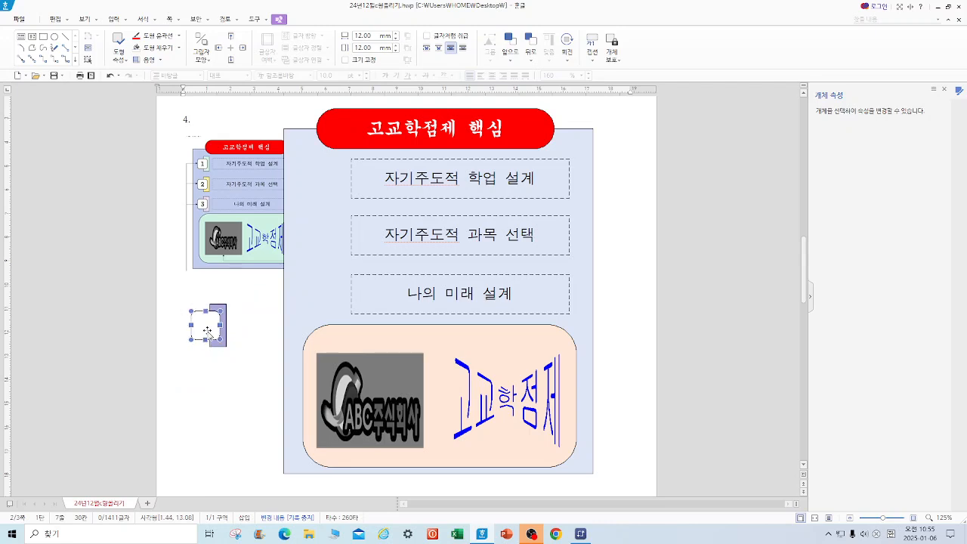
Step: Add the number 1 as text inside the rounded 12 mm square
right_click(207, 330)
click(272, 380)
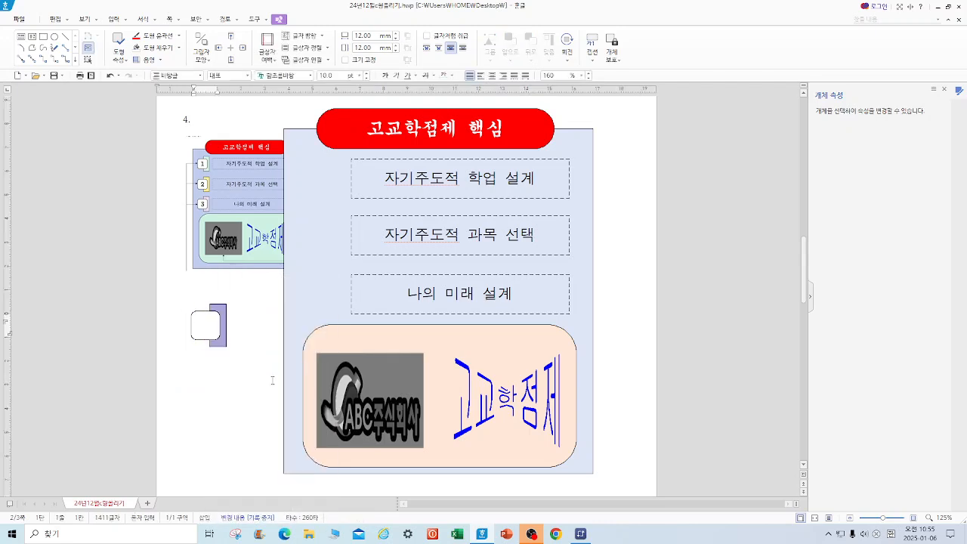
text(1)
Step: Format the number 1 in the rounded square in 궁서 at 20 pt, centred
drag(207, 330, 193, 331)
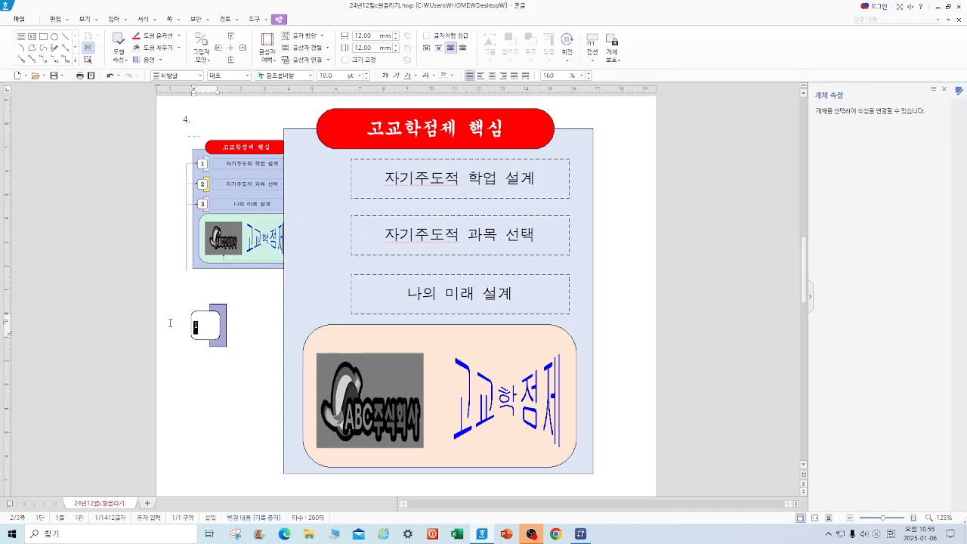
click(301, 79)
text(궁서)
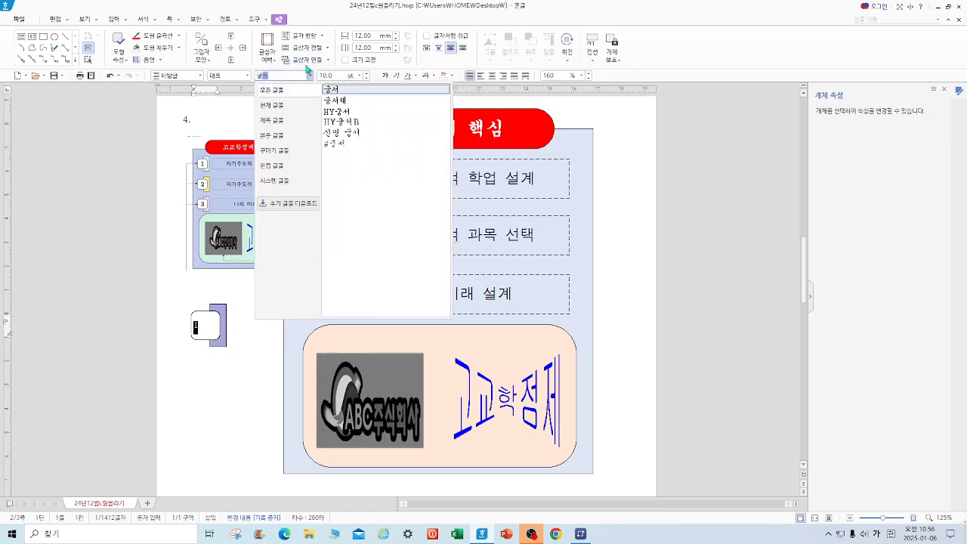
key(Return)
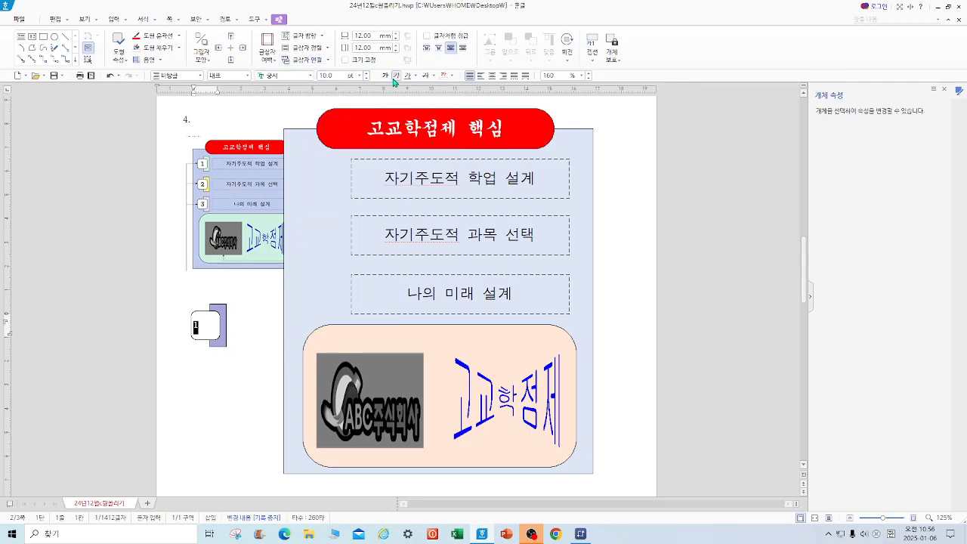
click(318, 75)
text(20)
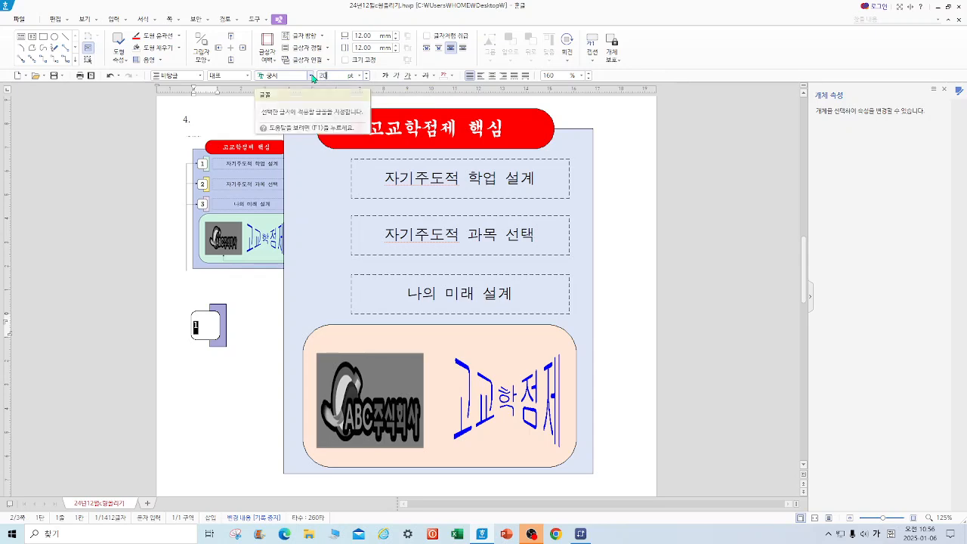
key(Return)
Step: Try to move the number 1 square and its purple rectangle together beside the 자기주도적 학업 설계 box
click(222, 388)
click(217, 309)
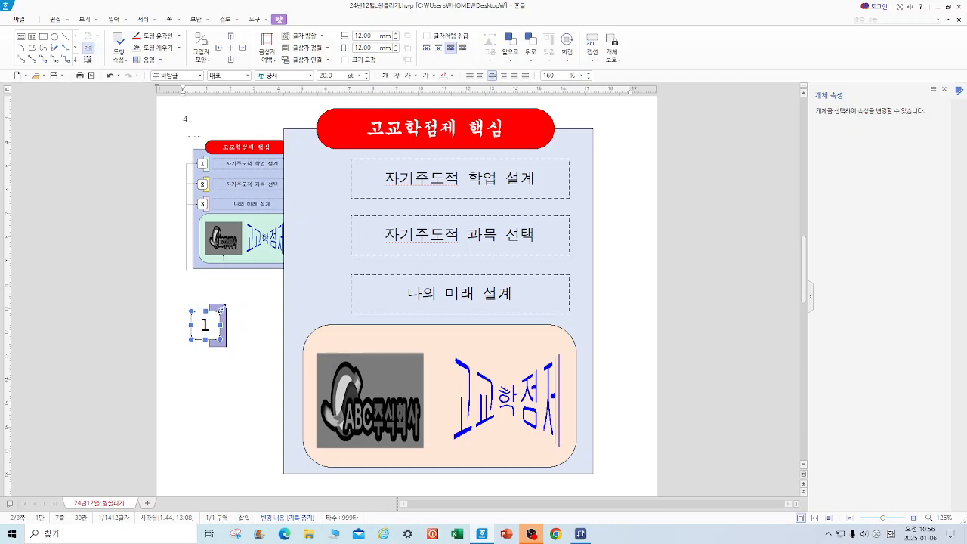
drag(219, 308, 320, 178)
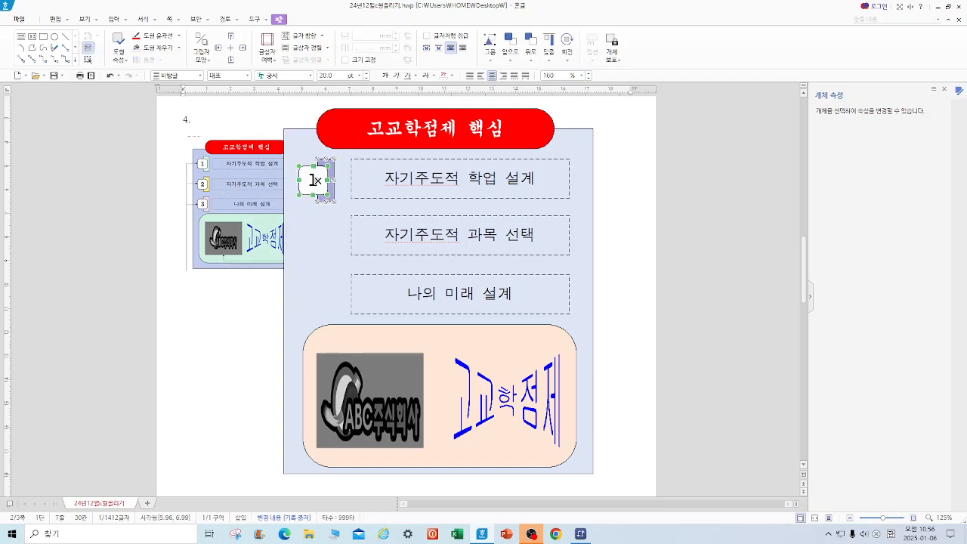
key(shift+Left)
key(shift+Left)
key(shift+Left)
key(shift+Left)
Step: Undo the move of the number box and the formatting of the number 1
key(ctrl+z)
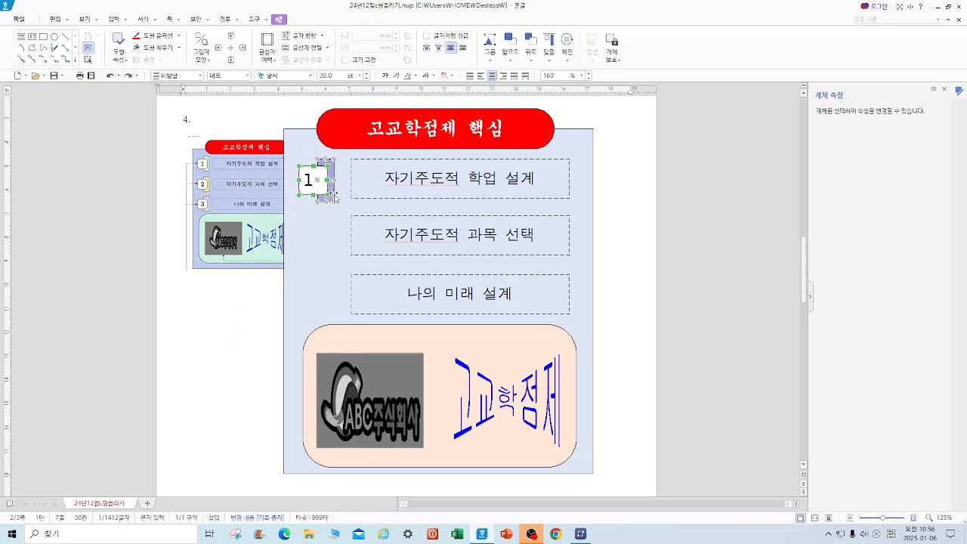
click(110, 76)
click(245, 333)
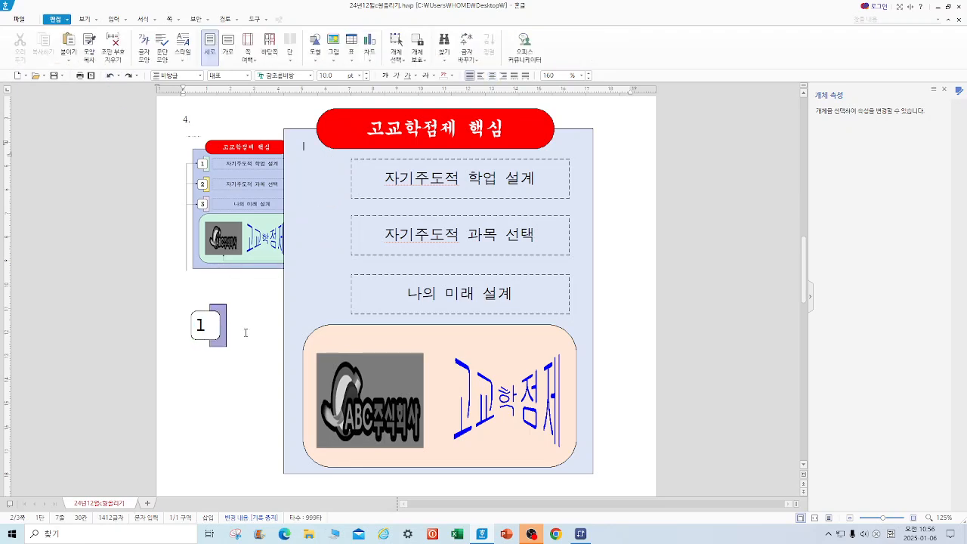
double_click(200, 325)
click(671, 251)
click(112, 77)
click(111, 78)
click(111, 78)
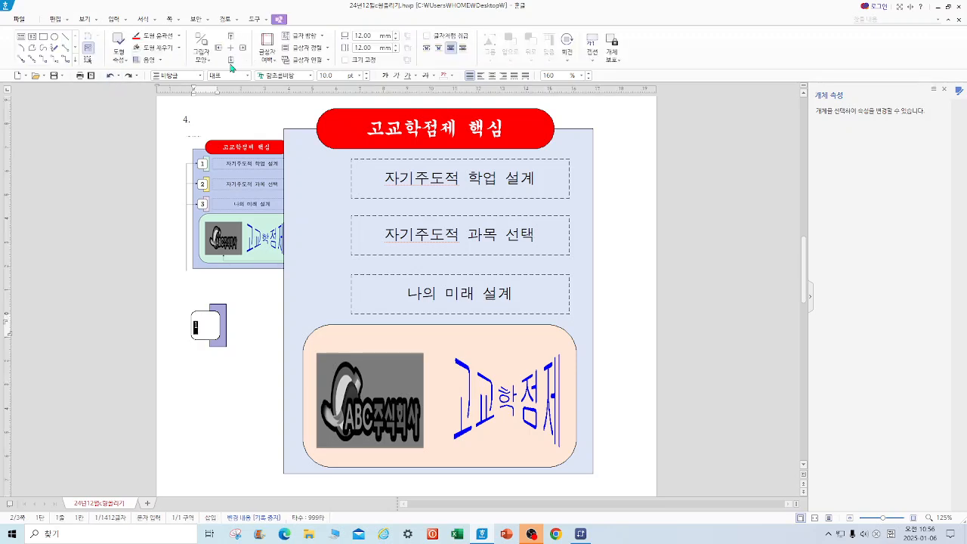
Step: Set the selected number 1 to the 궁서 font at 20 pt and centre it in the rounded square
click(293, 77)
text(공)
key(Return)
click(334, 77)
text(20)
key(Return)
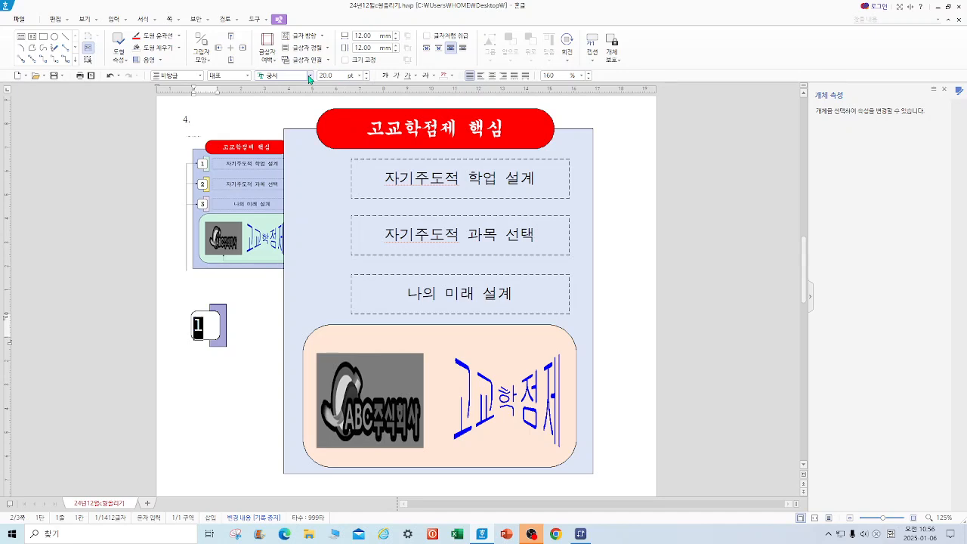
click(492, 76)
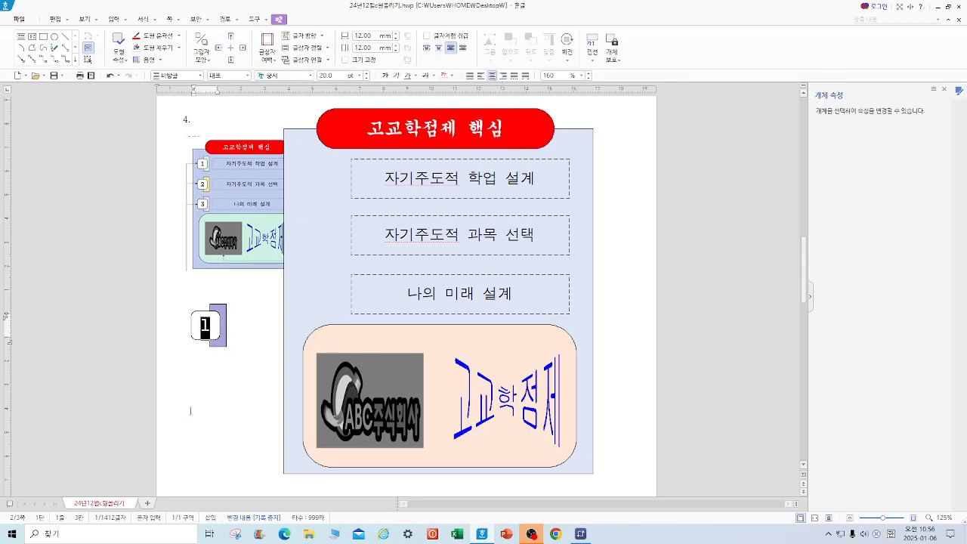
Step: Move the purple rectangle and the number 1 square together beside the 자기주도적 학업 설계 text box
click(233, 354)
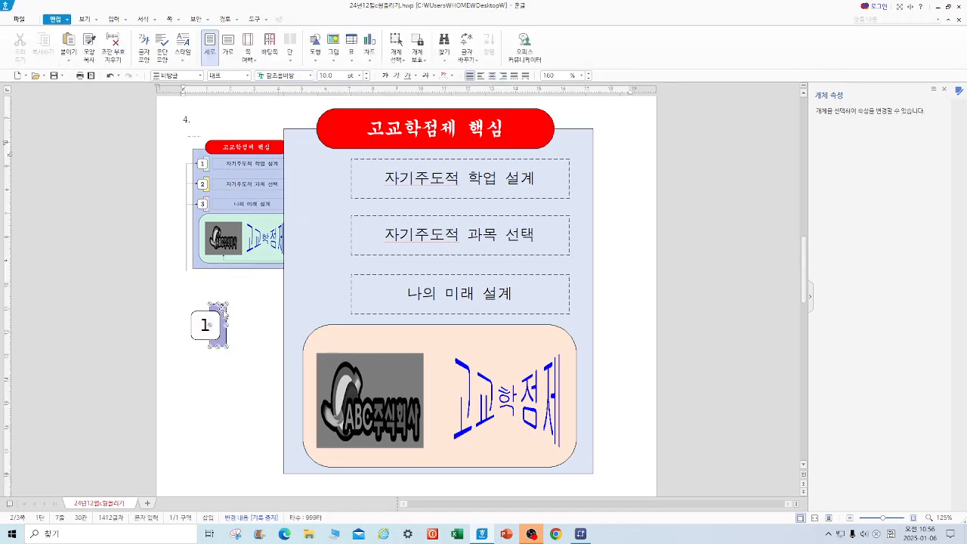
click(225, 325)
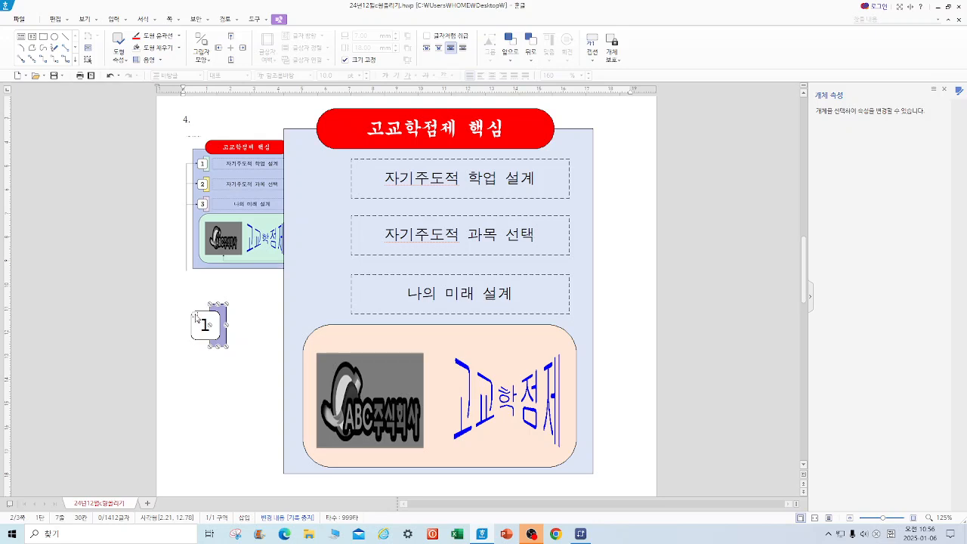
shift+click(215, 321)
drag(215, 321, 325, 175)
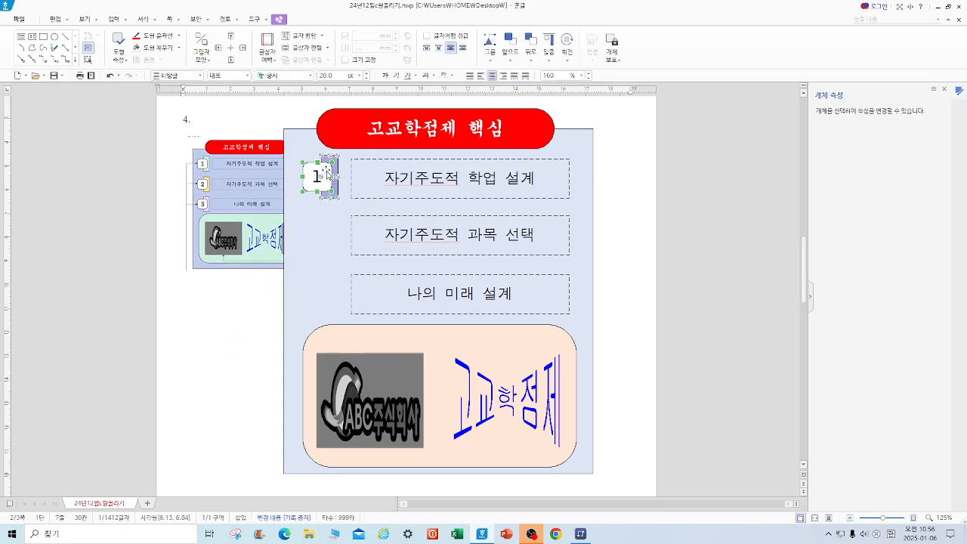
Step: Copy the number box beside the second and third dashed text boxes and renumber the copies 2 and 3
drag(327, 176, 330, 258)
drag(335, 295, 335, 300)
double_click(315, 237)
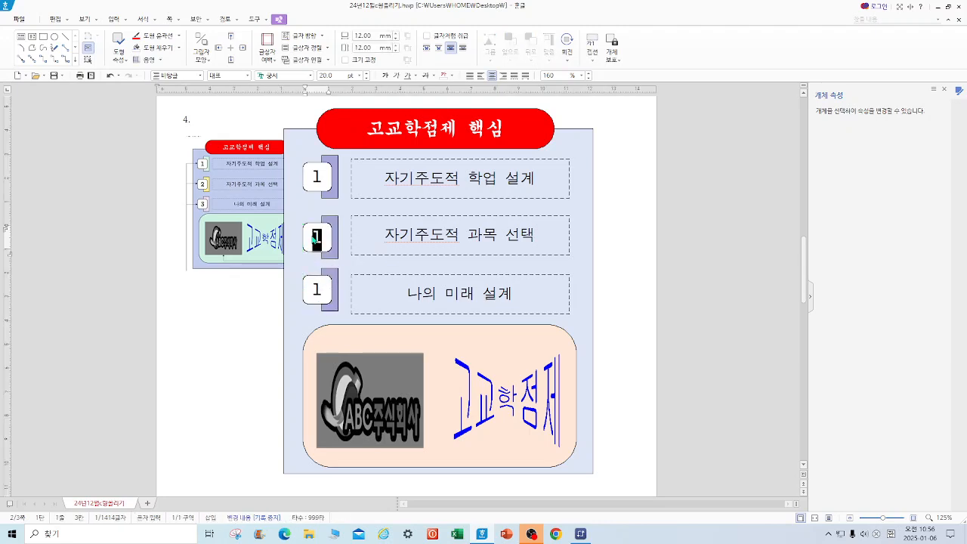
text(2)
double_click(316, 289)
text(3)
Step: Fill the rectangle behind the number 2 with a darker purple
click(319, 236)
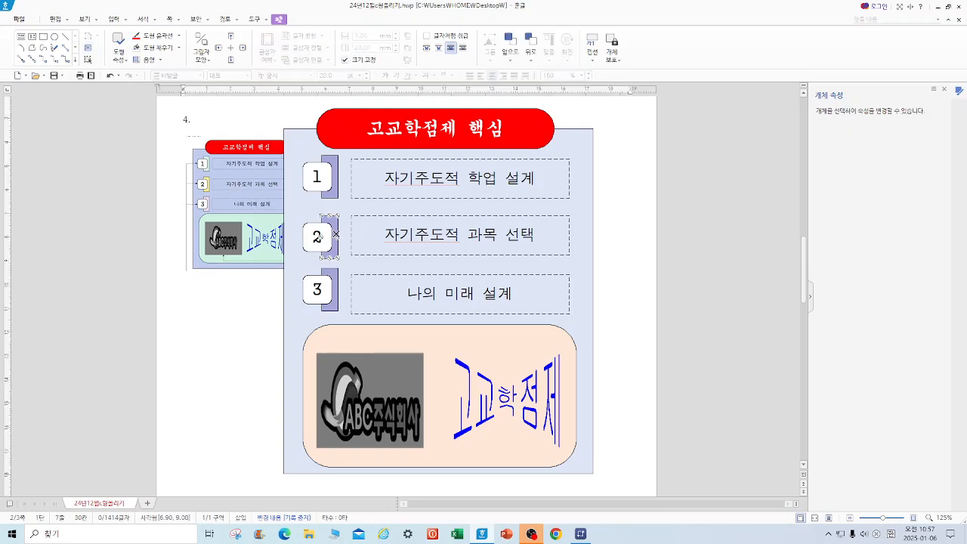
double_click(338, 237)
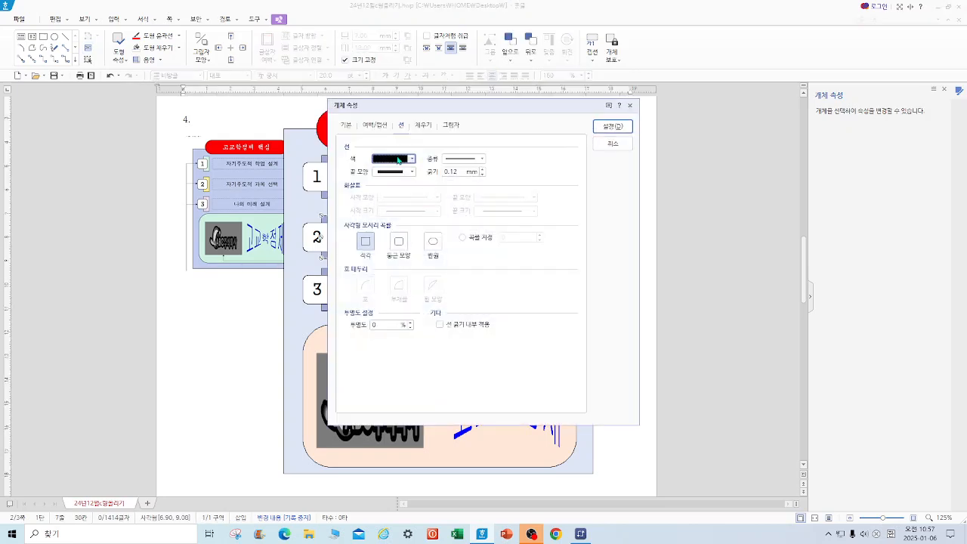
click(425, 125)
click(415, 181)
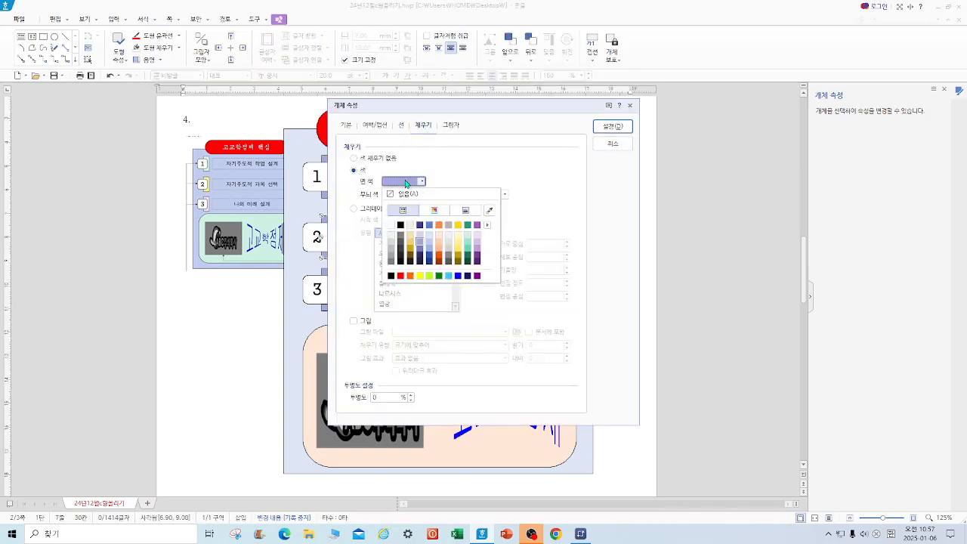
click(420, 254)
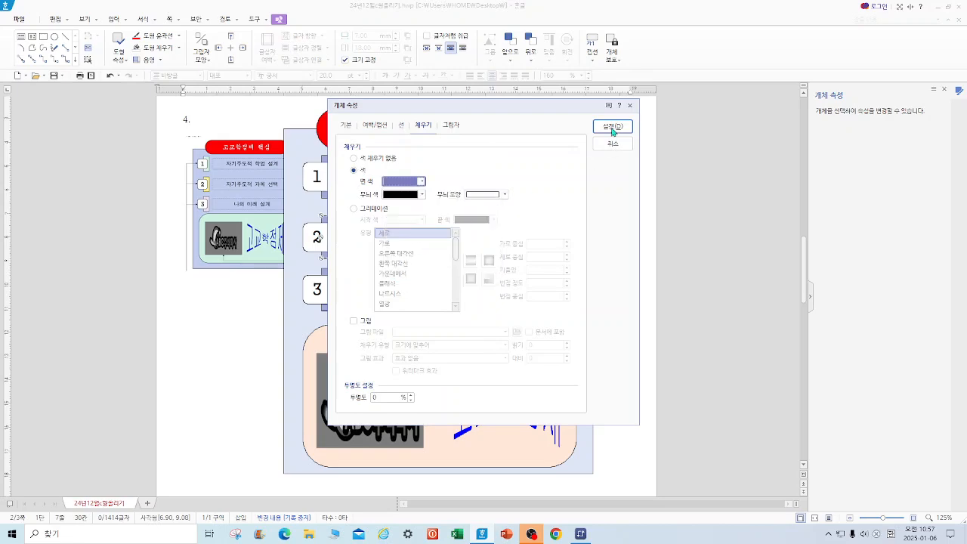
click(612, 126)
Step: Fill the rectangle behind the number 3 with a dark blue
click(336, 306)
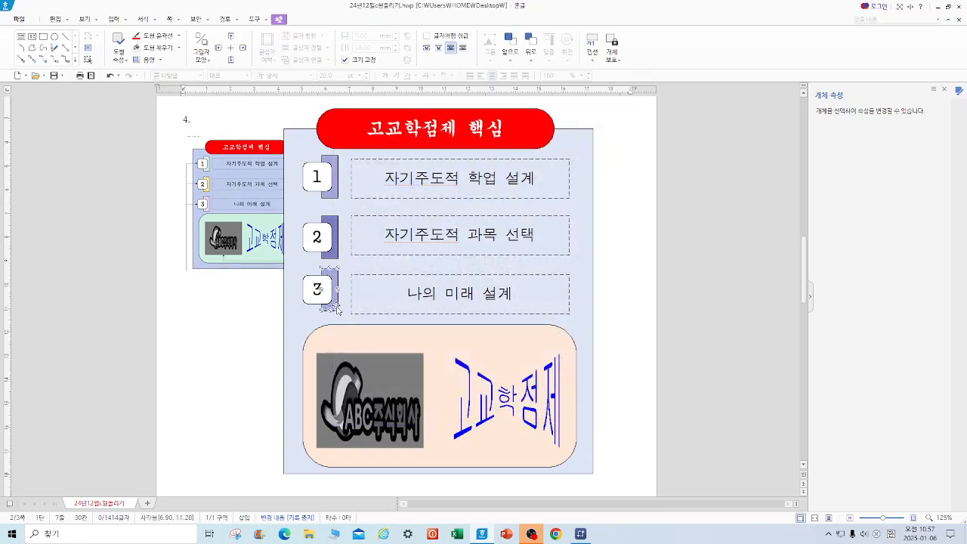
double_click(338, 309)
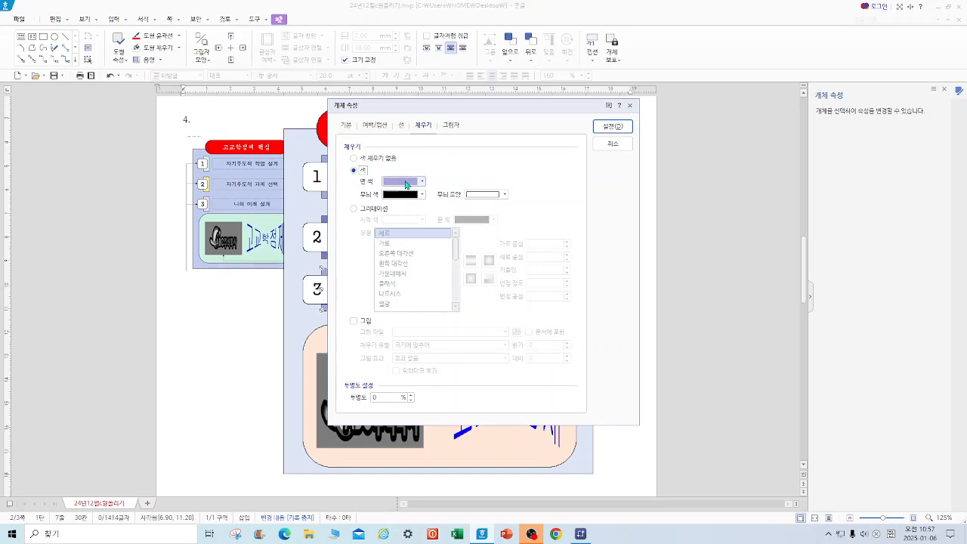
click(408, 182)
click(429, 255)
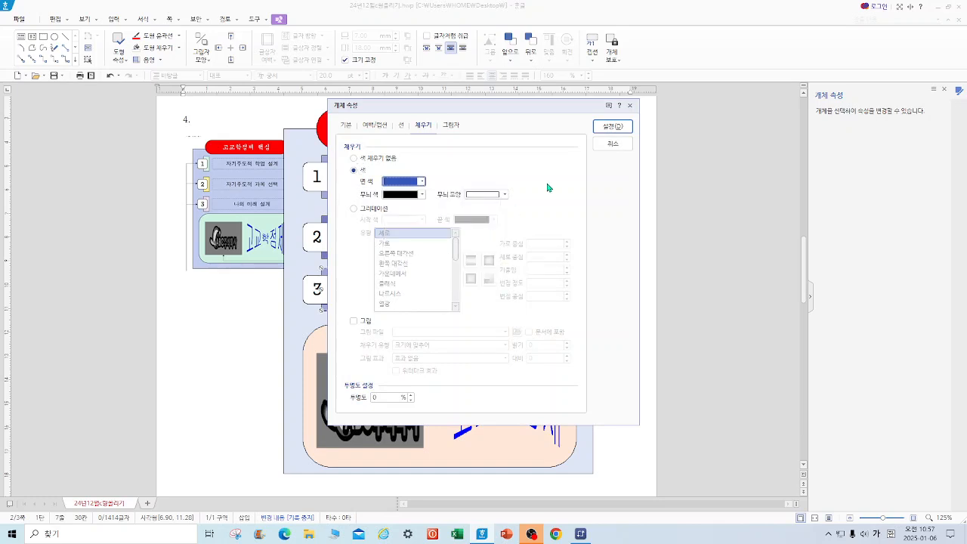
click(613, 127)
key(Escape)
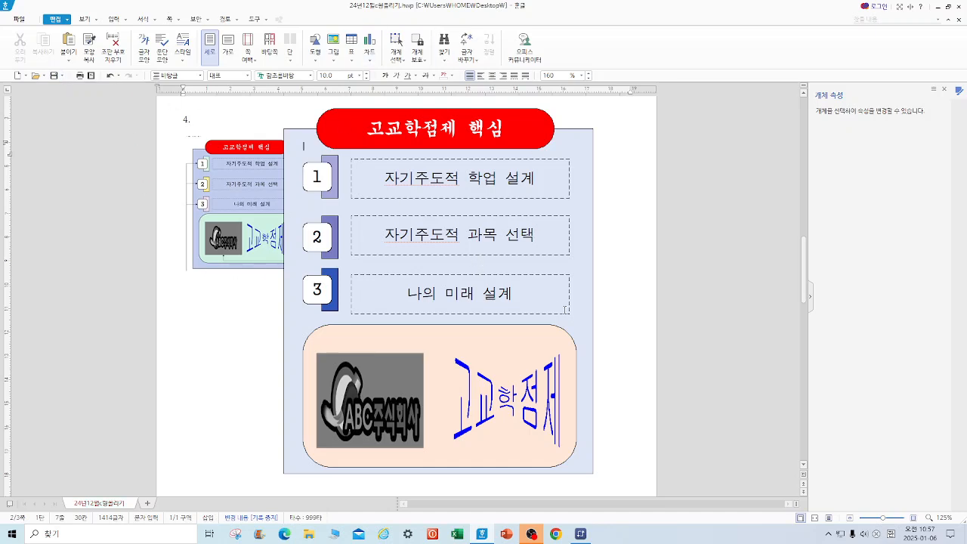
Step: Shift the 고교학점제 WordArt slightly up and to the left within the peach rounded box
click(511, 412)
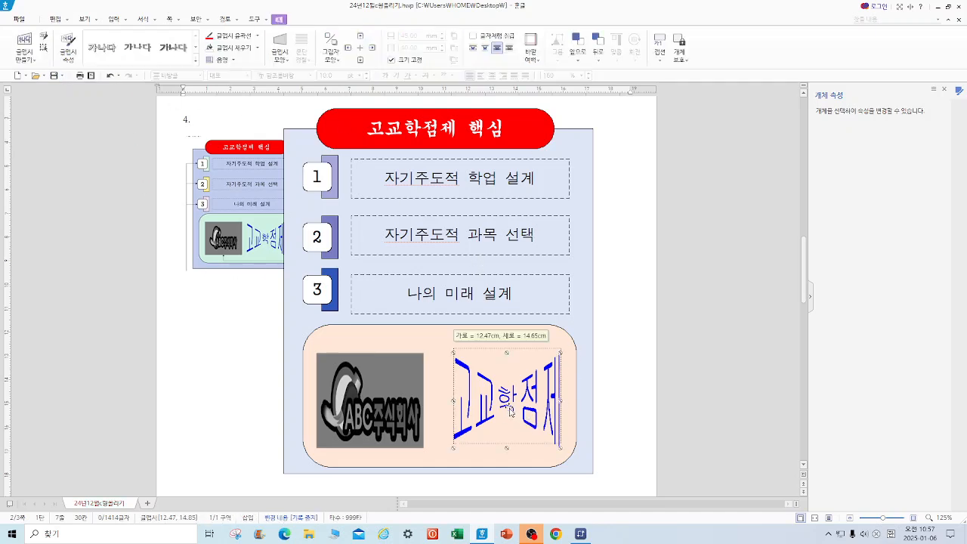
drag(511, 412, 507, 408)
click(633, 390)
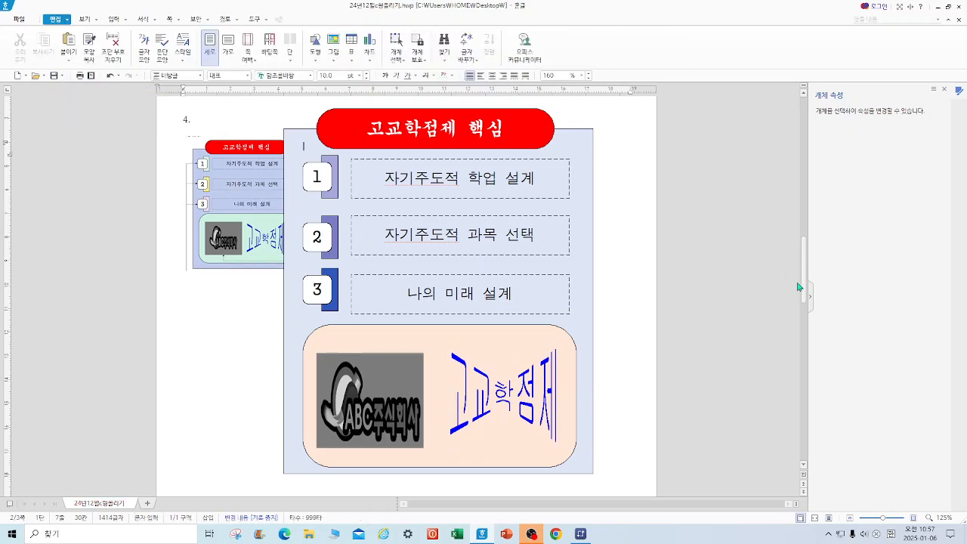
Step: Give the first body paragraph under 스스로 선택하고 배우는 고교학점제 a two-line drop cap (문단 첫 글자 장식) in 궁서 with yellow fill
drag(805, 293, 809, 375)
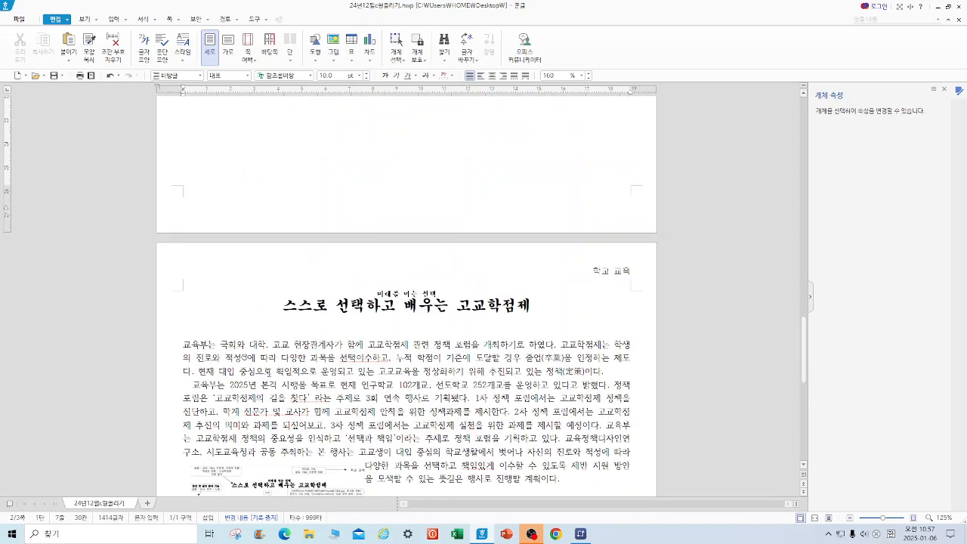
click(190, 346)
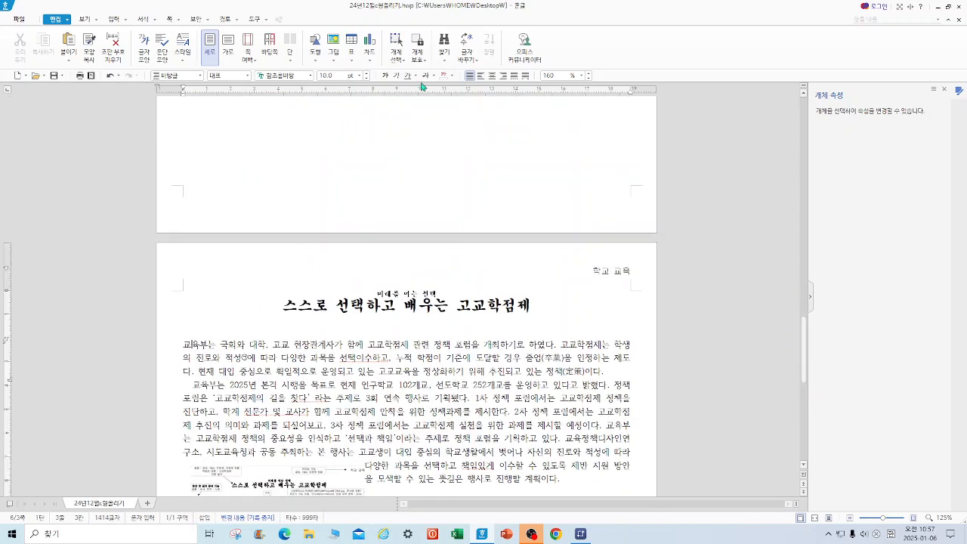
click(156, 20)
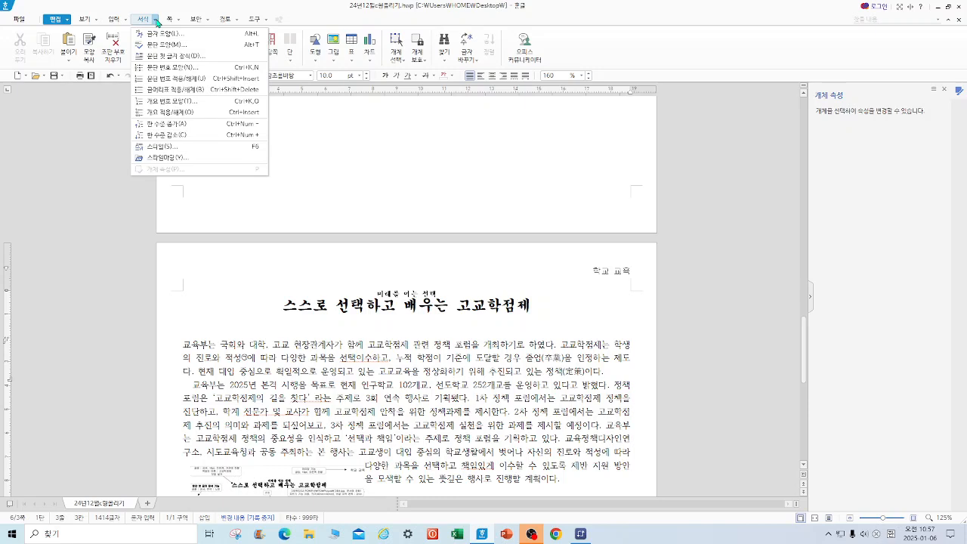
click(172, 55)
click(414, 224)
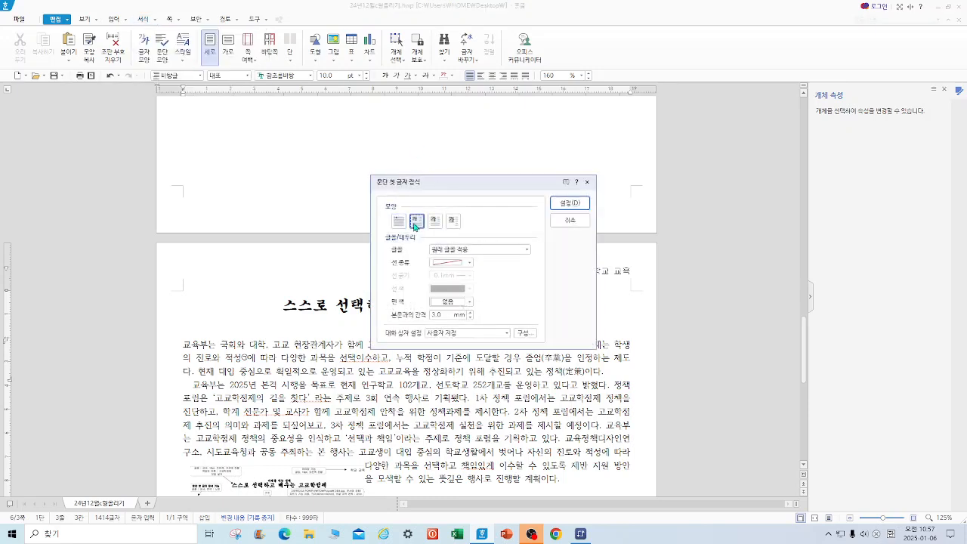
click(469, 303)
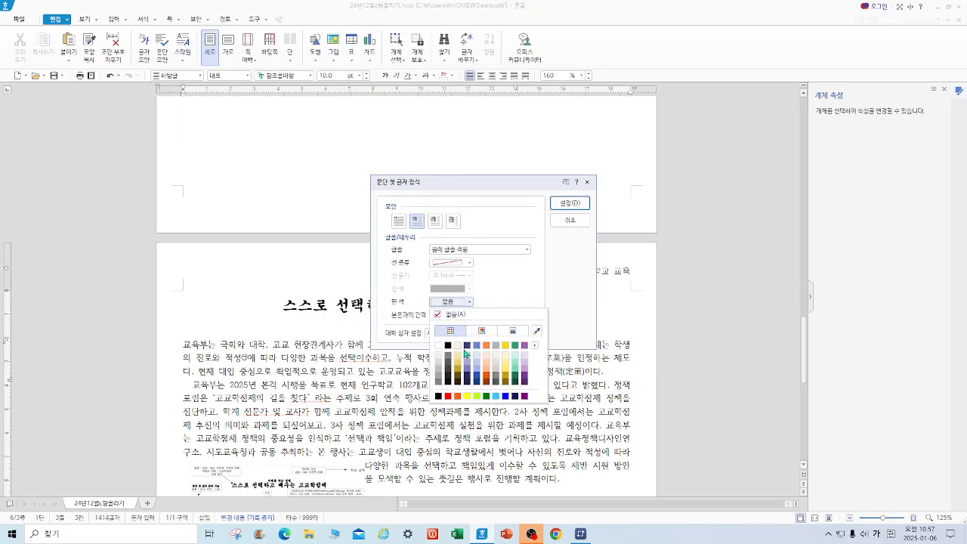
click(467, 396)
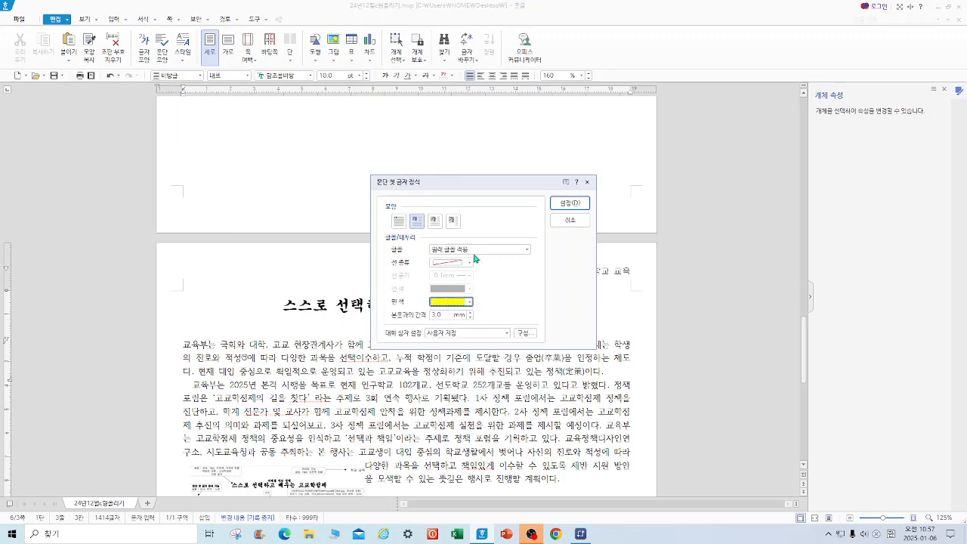
click(528, 250)
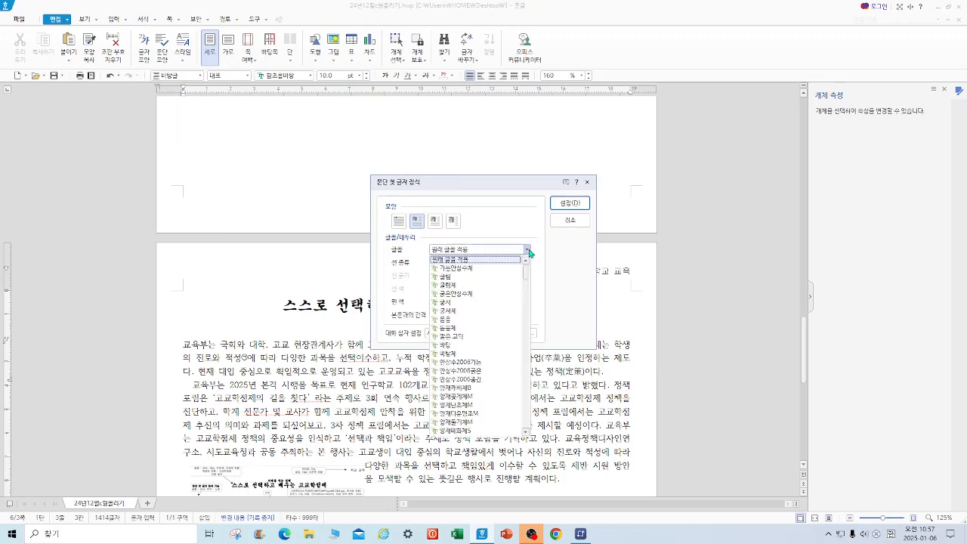
click(451, 303)
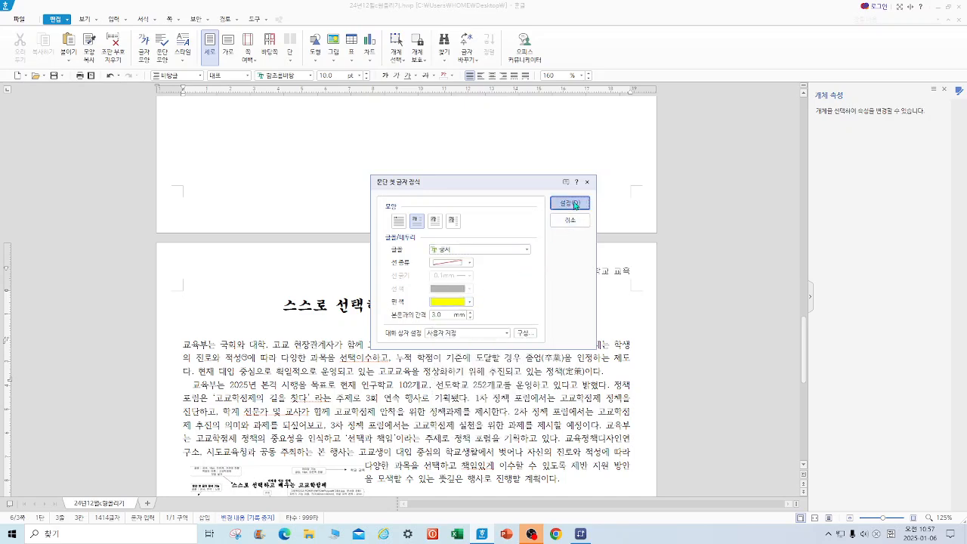
click(570, 203)
scroll(801, 373, down, 5)
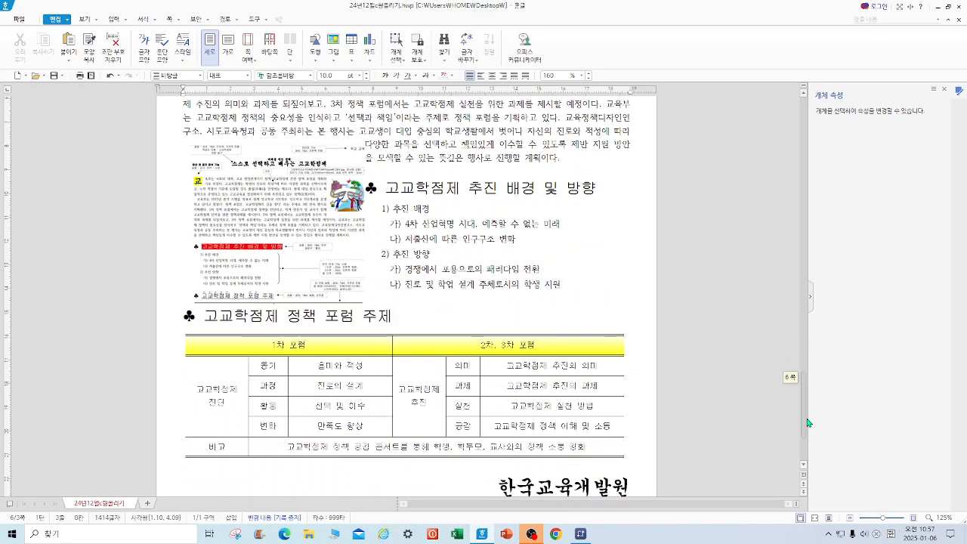
Step: Remove the exam reference screenshot that overlaps the article's body text
drag(305, 215, 541, 136)
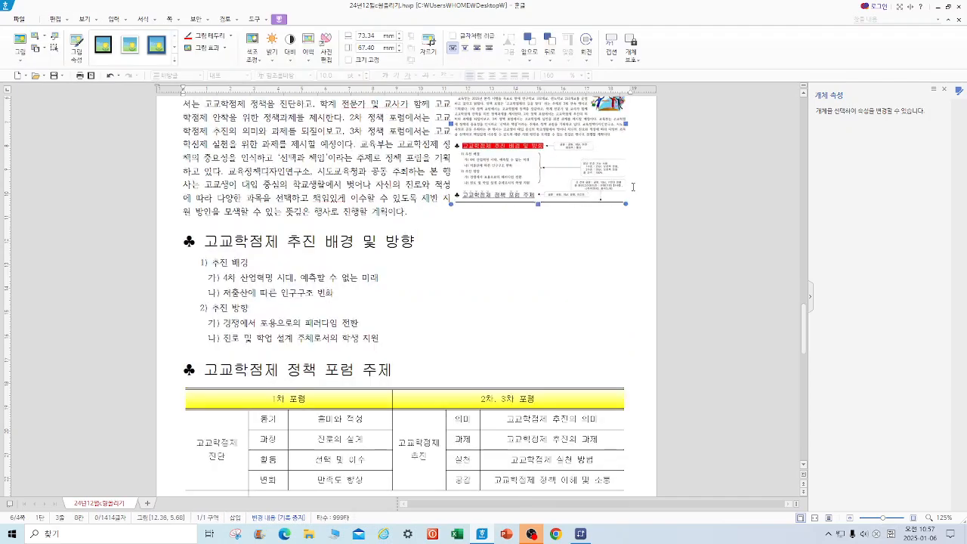
mouse_move(805, 323)
mouse_down()
mouse_move(806, 291)
mouse_move(807, 305)
mouse_up()
drag(605, 356, 556, 289)
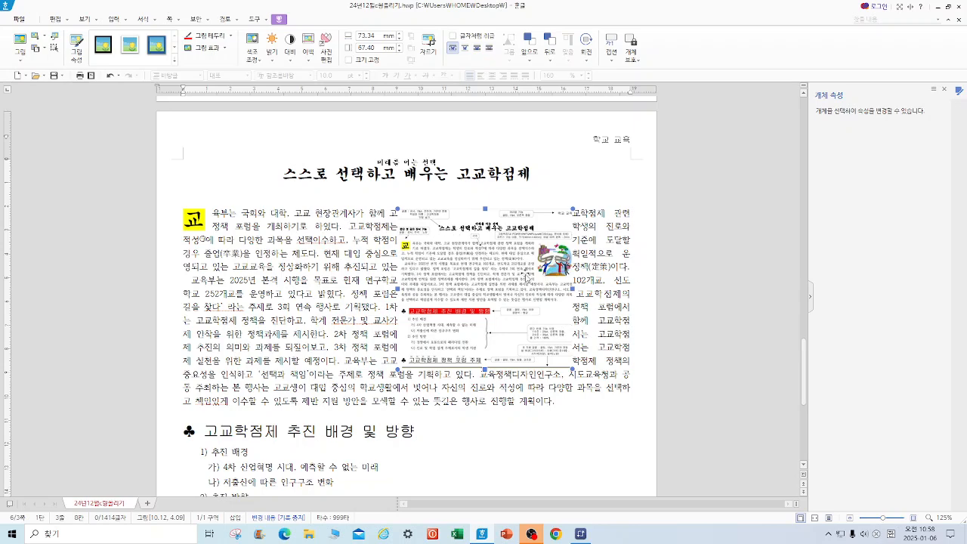
key(Delete)
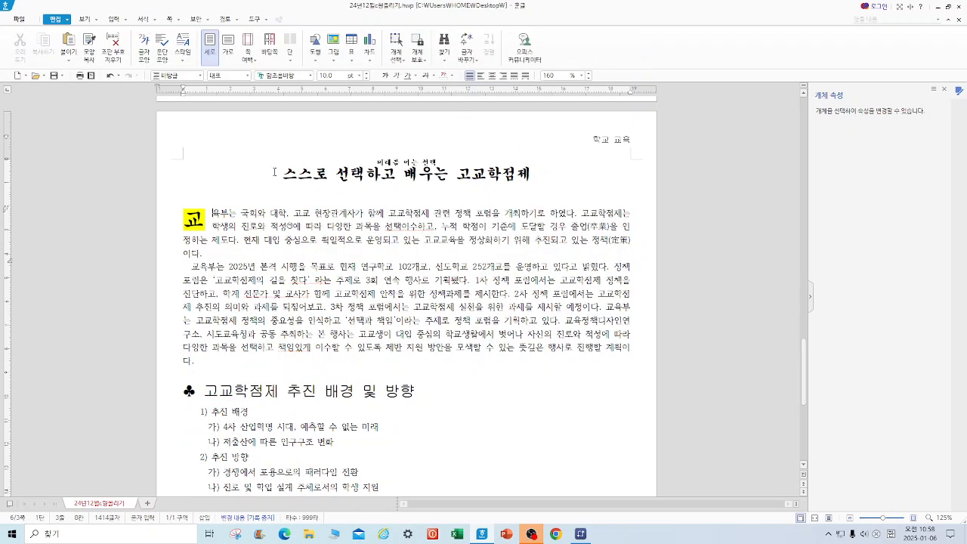
Step: Review the 덧말 넣기 settings of the title 스스로 선택하고 배우는 고교학점제 without changing them
triple_click(505, 162)
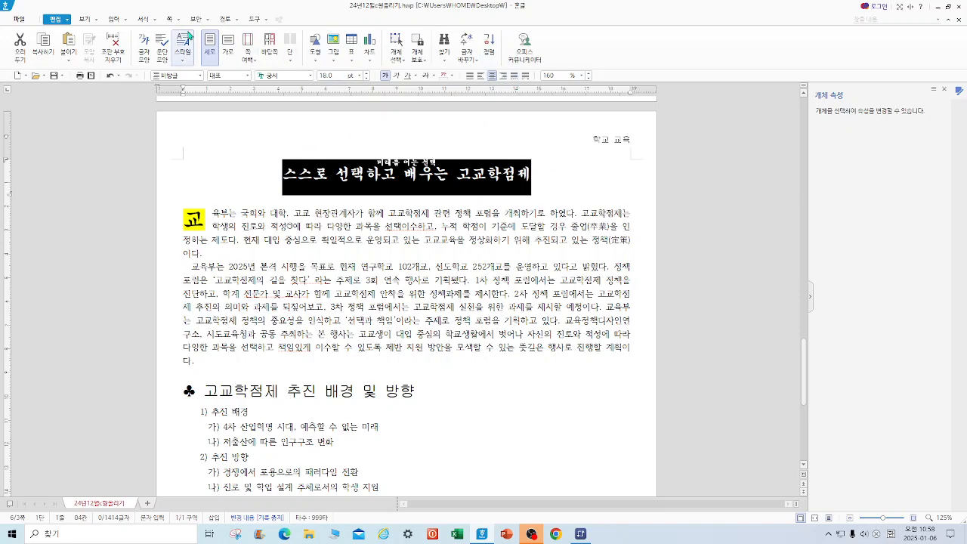
click(126, 21)
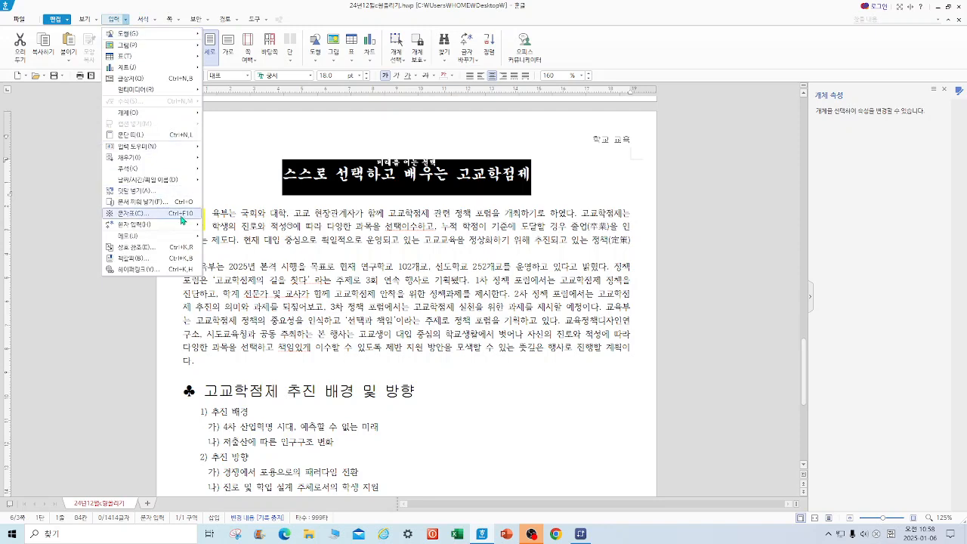
click(136, 190)
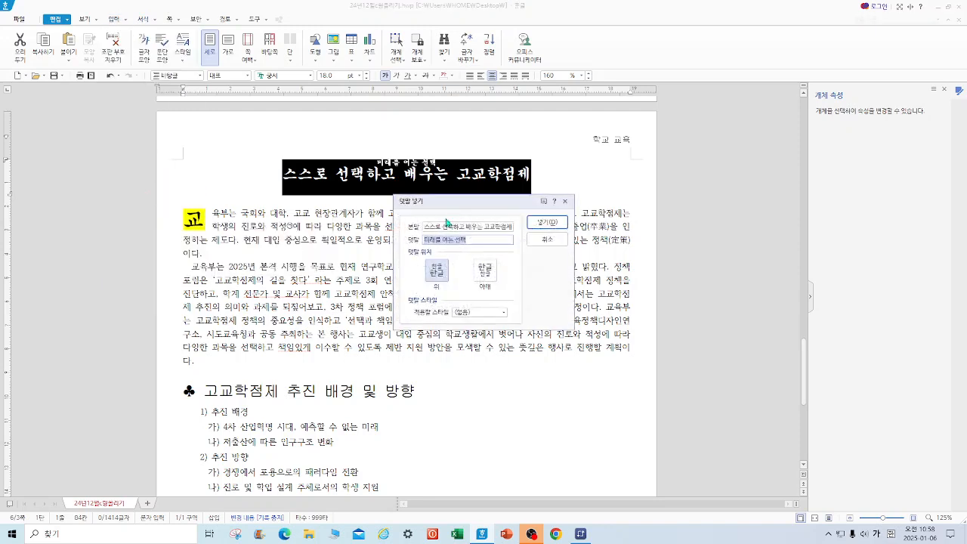
click(567, 202)
Step: Delete the existing bookmark (책갈피) and insert a new one named 고교학점제 at the article title
click(547, 183)
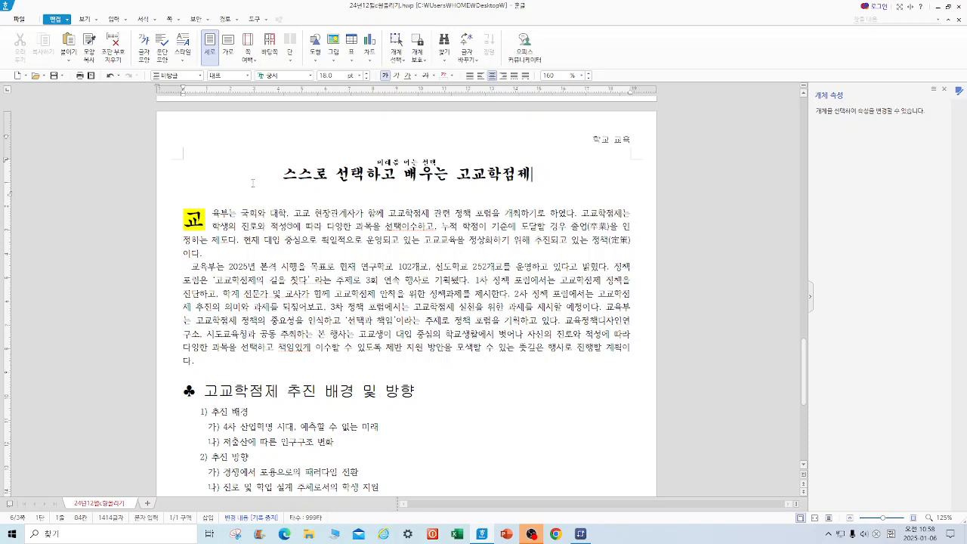
click(126, 21)
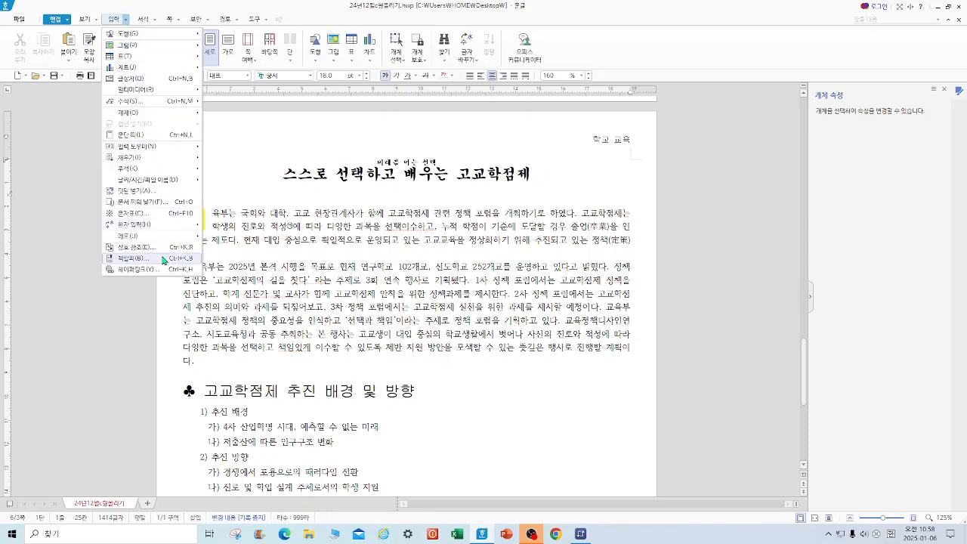
click(136, 257)
click(404, 240)
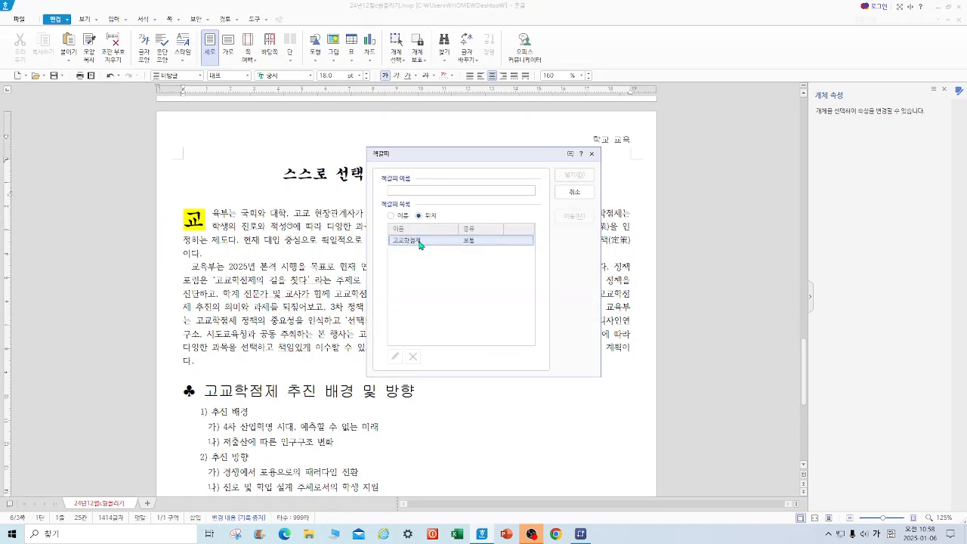
click(412, 356)
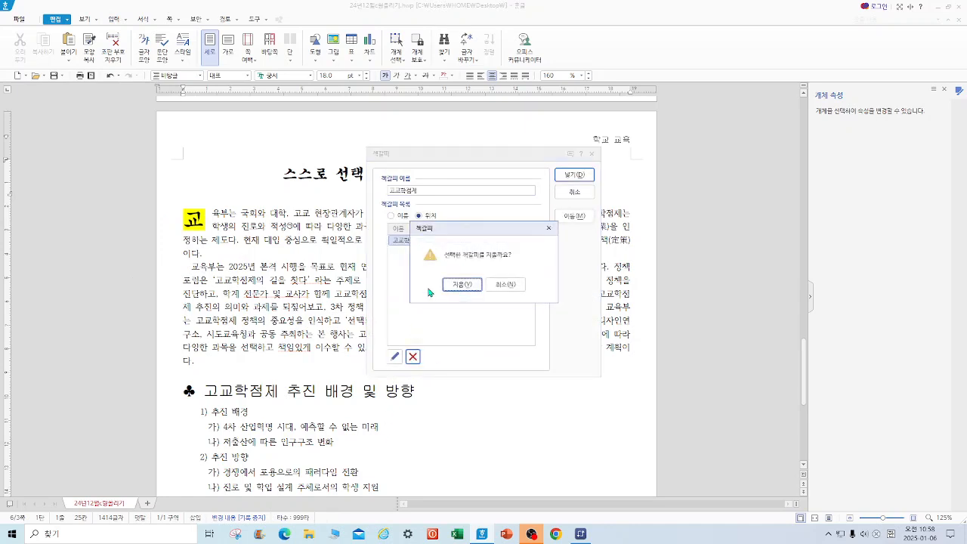
click(462, 283)
click(416, 190)
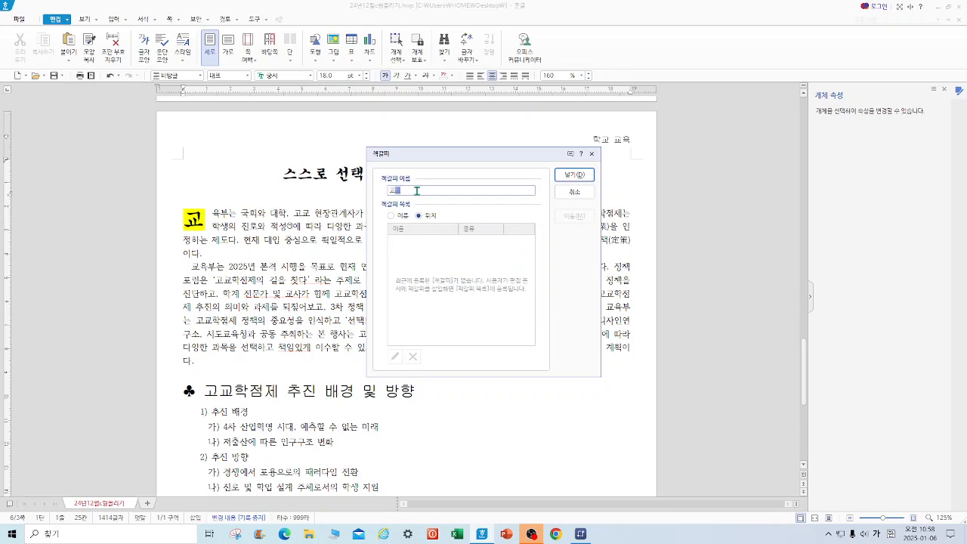
text(고교학점제)
click(574, 175)
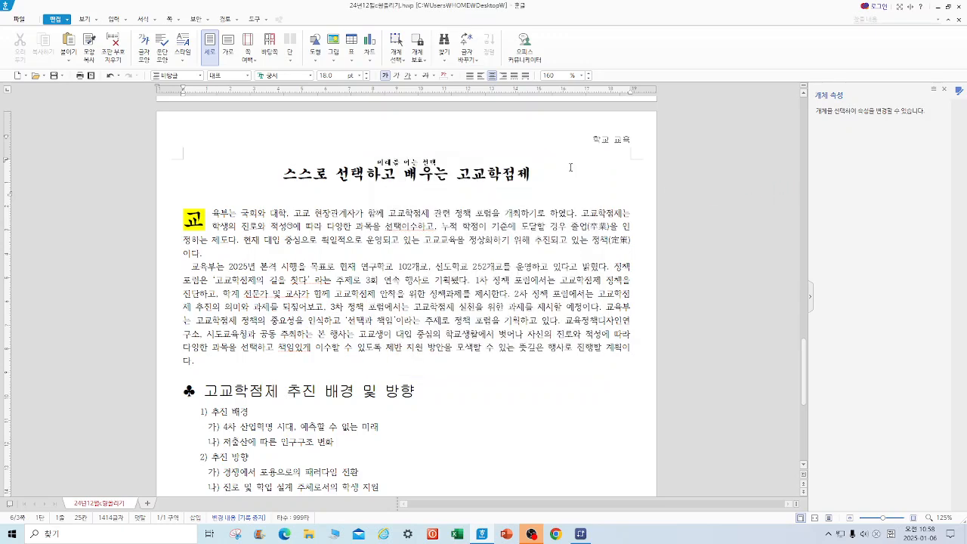
Step: View the 머리말/꼬리말 settings and close them without creating anything
click(179, 21)
mouse_move(198, 21)
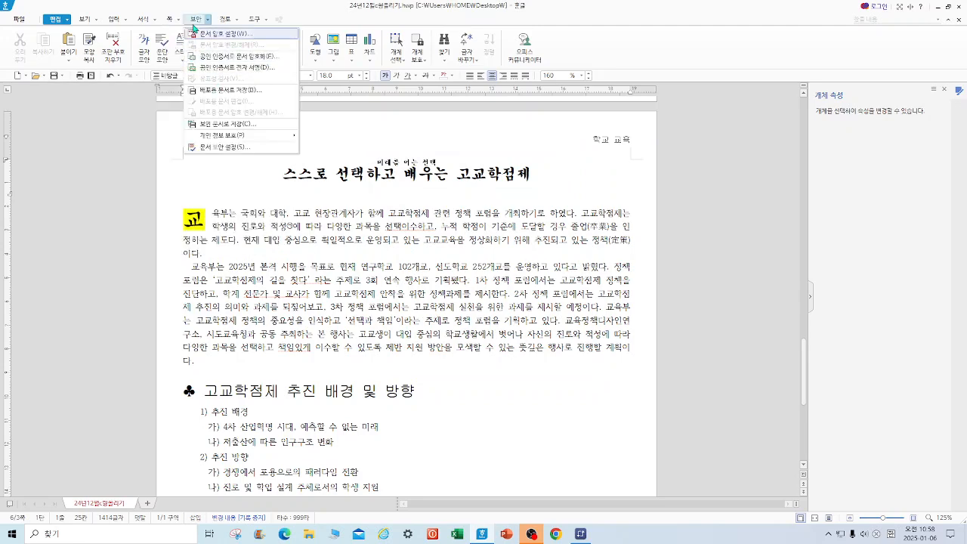
click(198, 75)
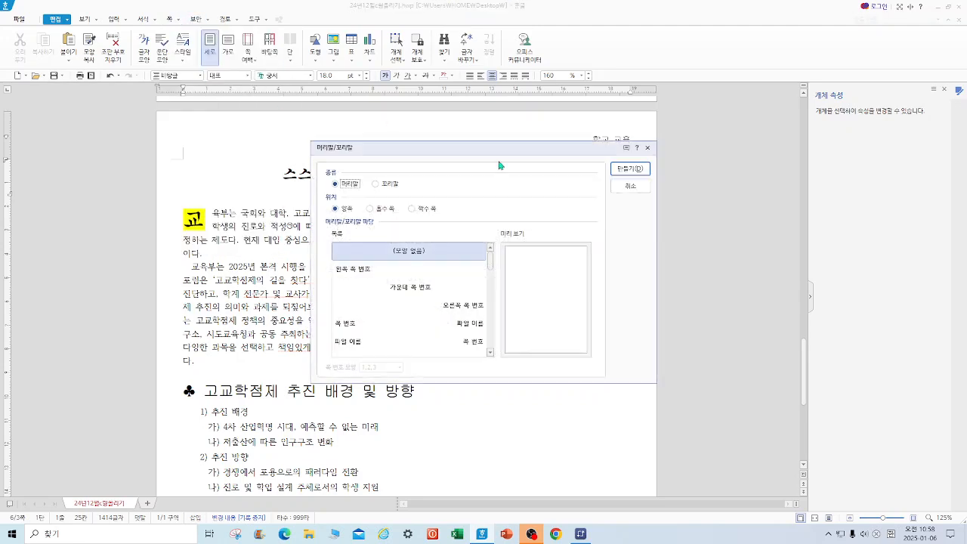
click(647, 147)
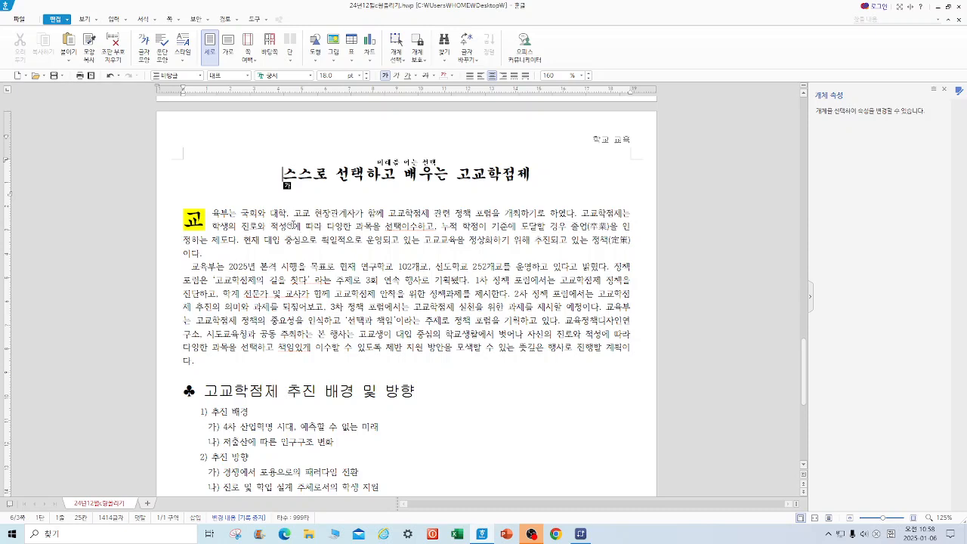
Step: Delete the existing footnote attached to the word 적성 in the first body paragraph
click(299, 230)
mouse_move(298, 233)
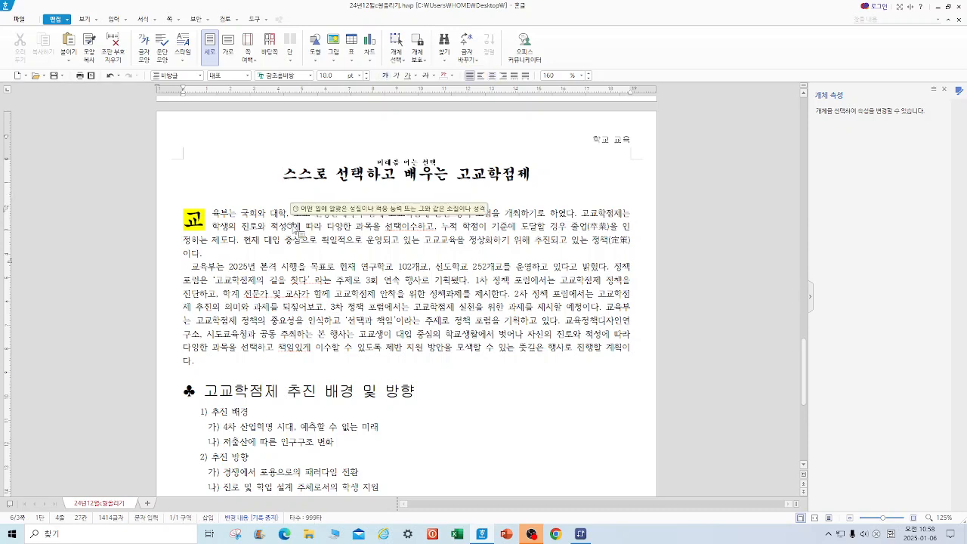
key(BackSpace)
click(459, 284)
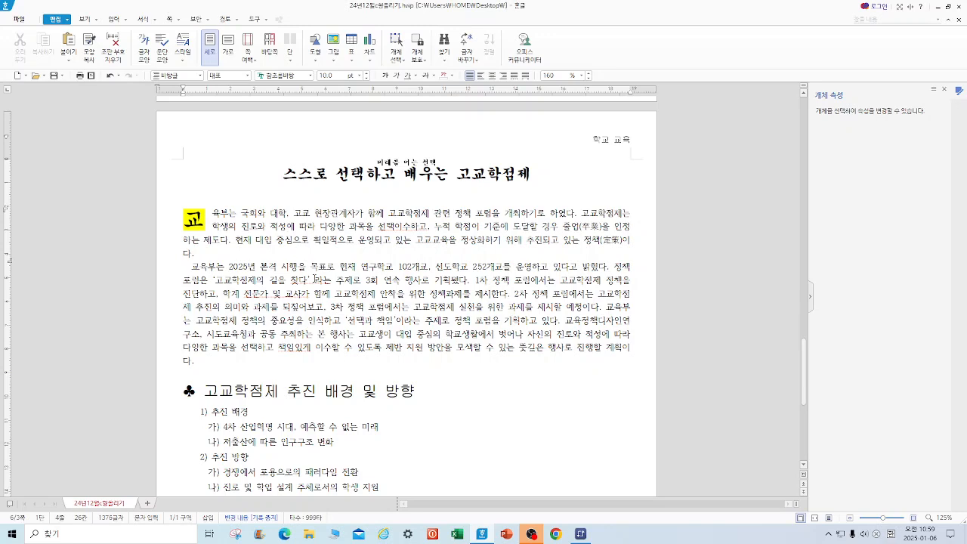
Step: Insert a footnote (각주) after 적성 in the first paragraph, keeping the ㉠, ㉡, ㉢ number format
click(127, 20)
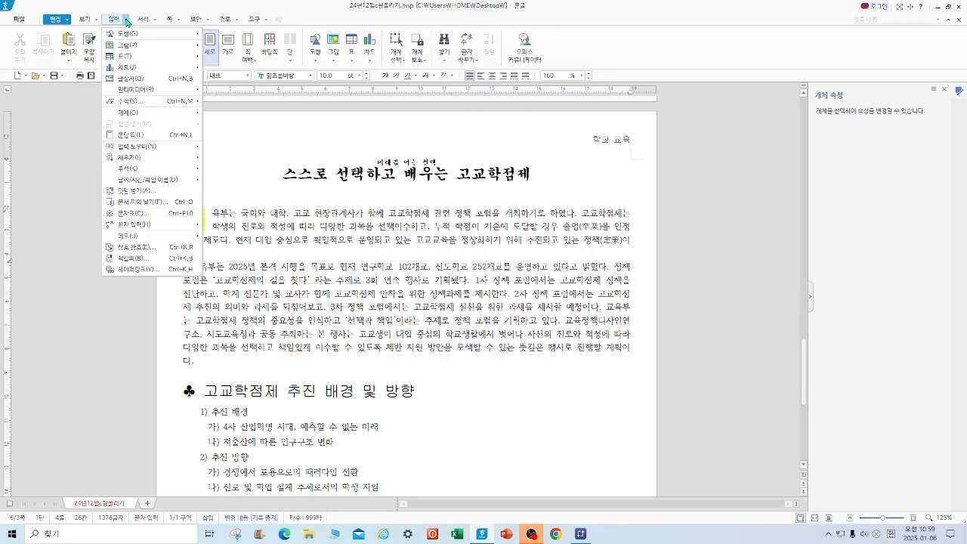
mouse_move(134, 170)
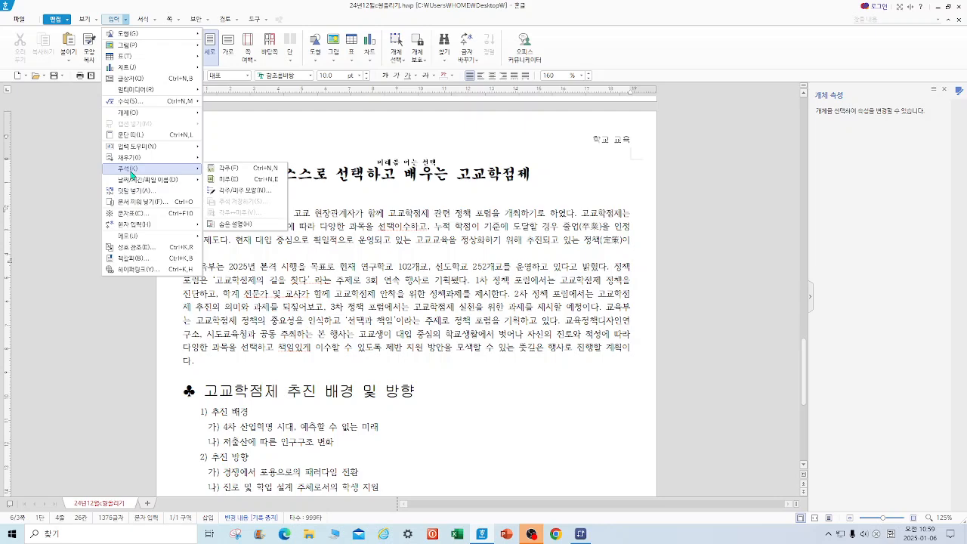
click(252, 167)
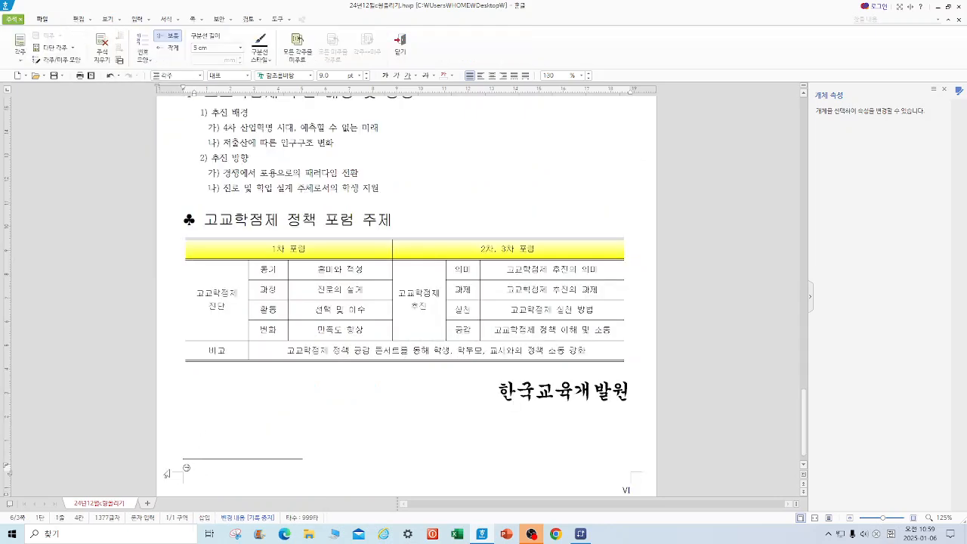
click(143, 55)
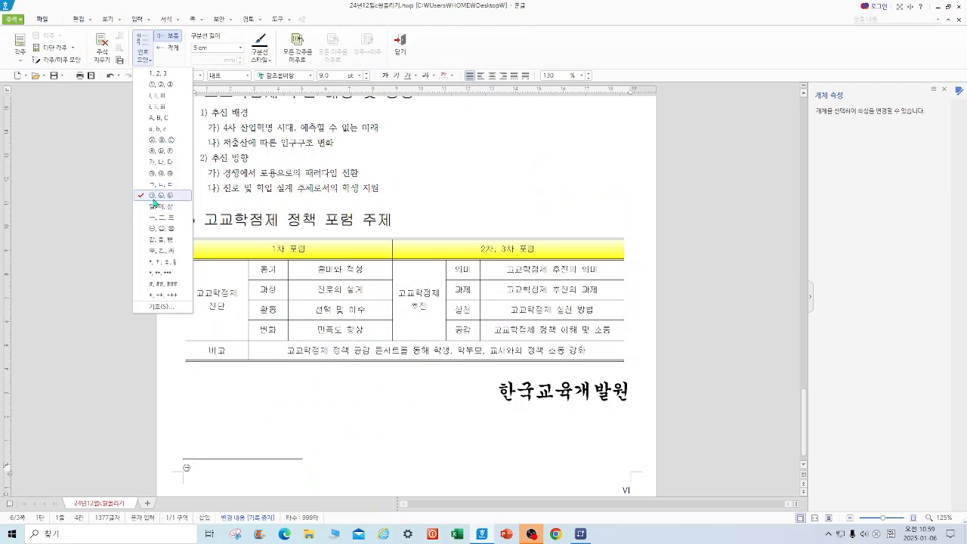
click(201, 470)
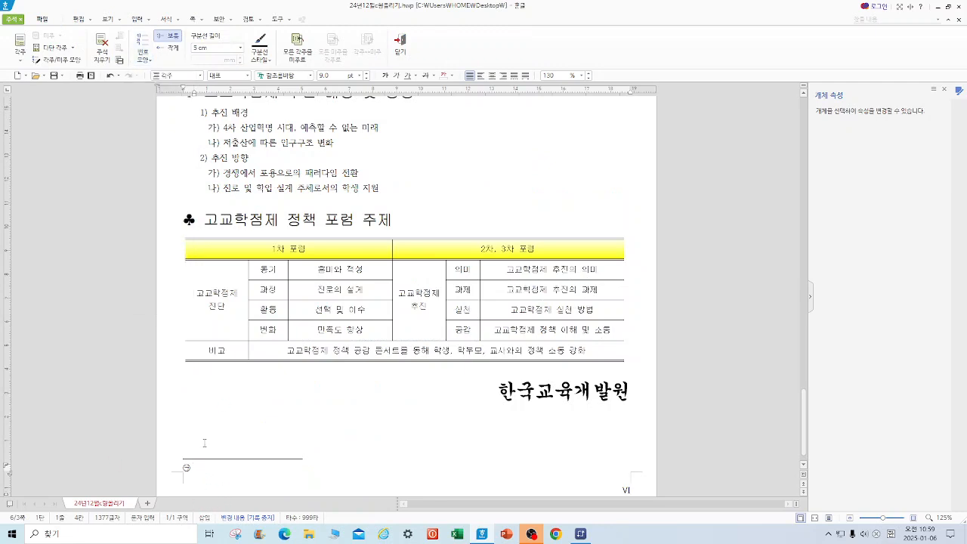
Step: Write the footnote text "어떤 일에 알맞은 성질이나 적응 능력 또는 그와 같은 소질이나 성격", close footnote editing and save the document
text(어떤 일에 일맞으)
text( 성질이나 제)
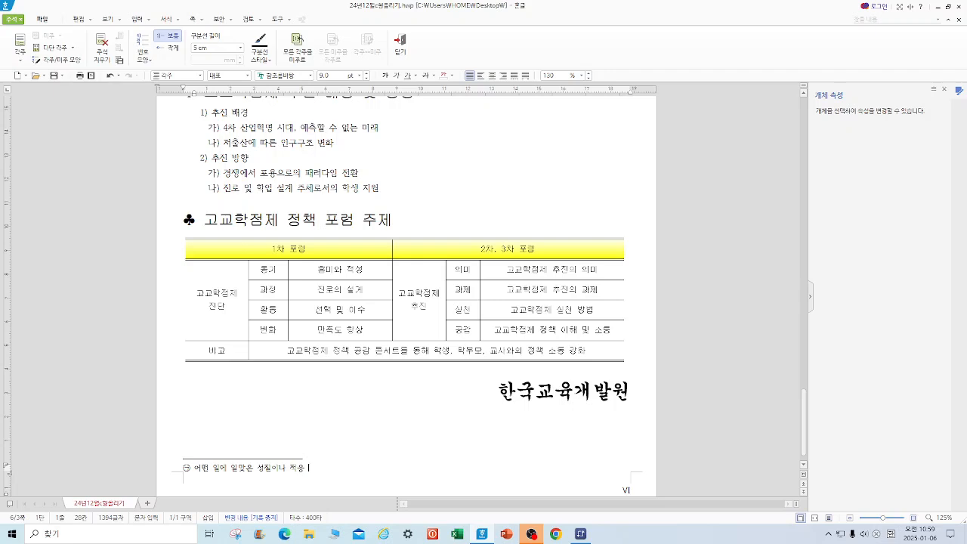
text(능력 )
text(또는 )
text(또는 그의 깊은 소)
text(질이나 성격)
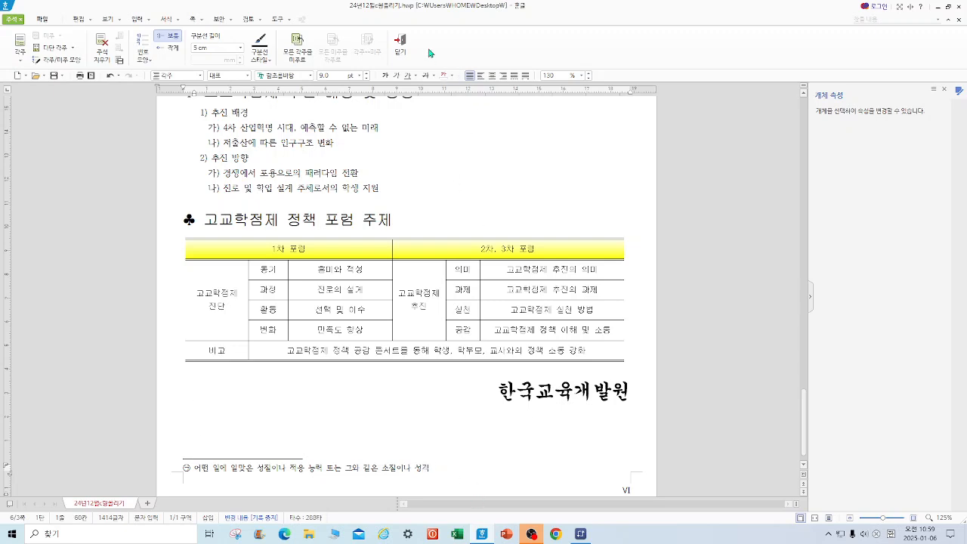
click(403, 45)
click(55, 75)
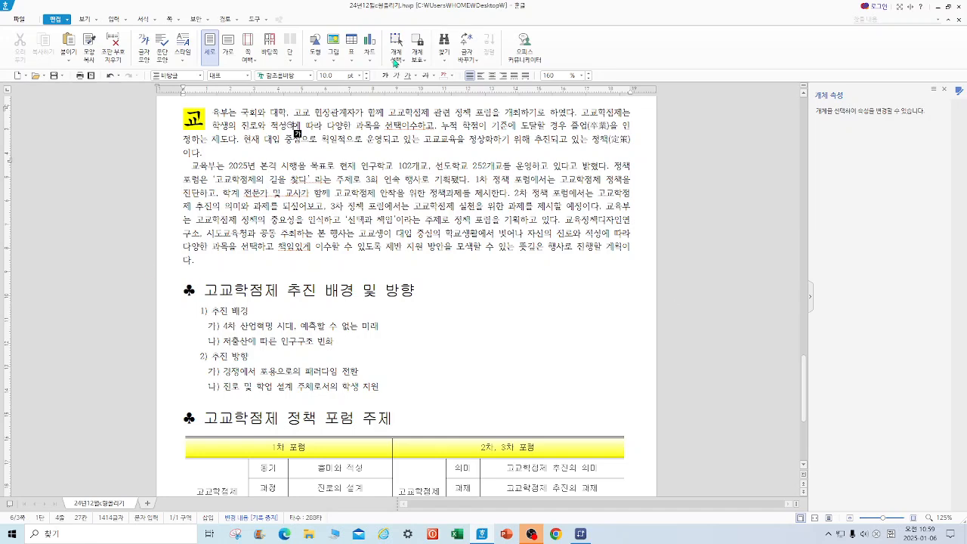
Step: Insert 그림4.jpg from the ITQ예제파일 folder over the right part of the body text, about 50 mm wide and 65 mm high
click(334, 41)
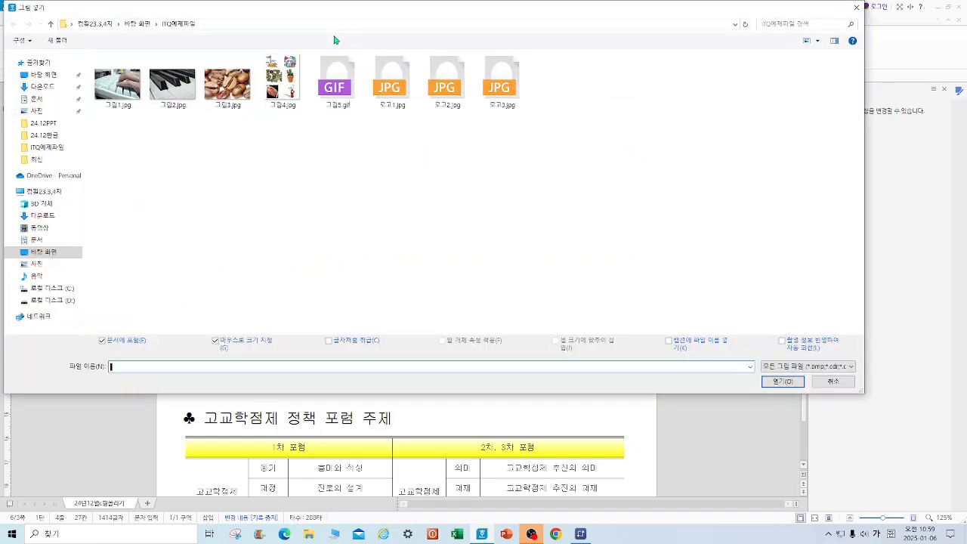
click(282, 79)
click(781, 382)
drag(473, 120, 558, 275)
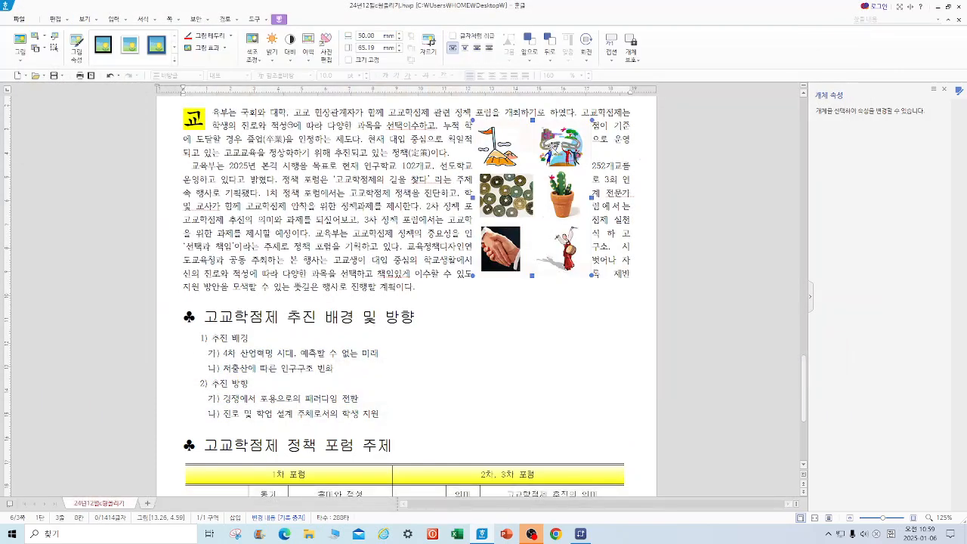
Step: Crop the inserted picture to its upper-right illustration, about 26 mm wide and 21 mm high
click(429, 46)
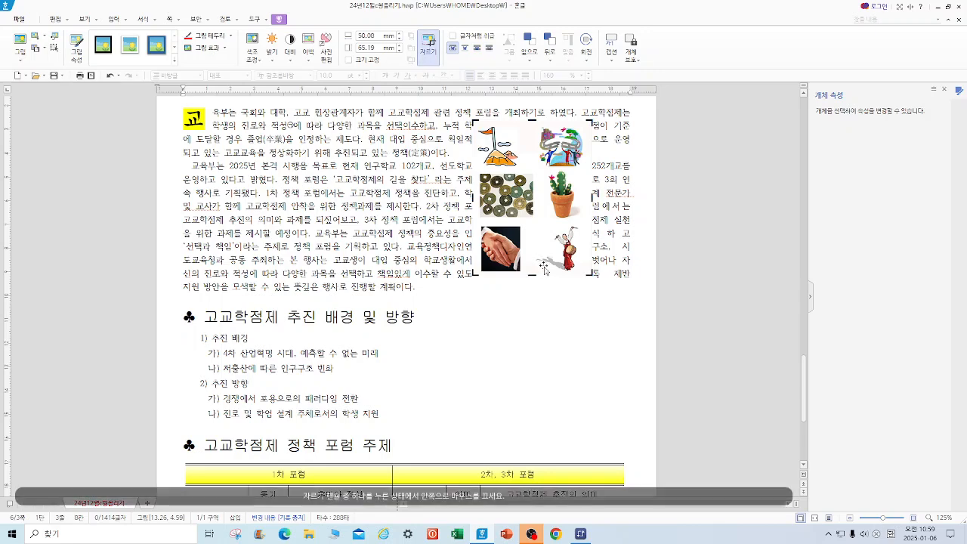
drag(532, 275, 532, 171)
drag(474, 143, 538, 144)
key(Escape)
Step: Set the cropped picture's width and height to 40 mm each and turn on 크기 고정
double_click(562, 161)
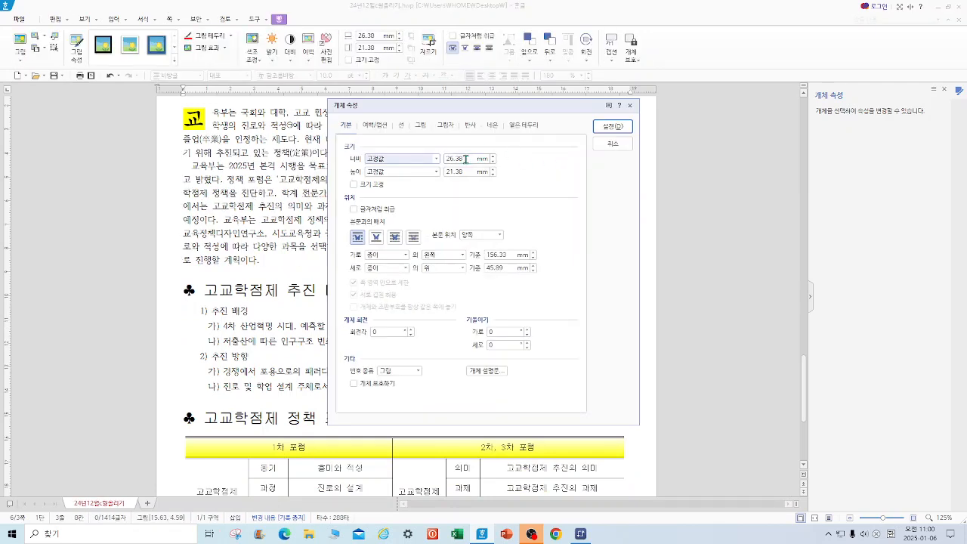
drag(466, 159, 414, 159)
text(40)
key(Tab)
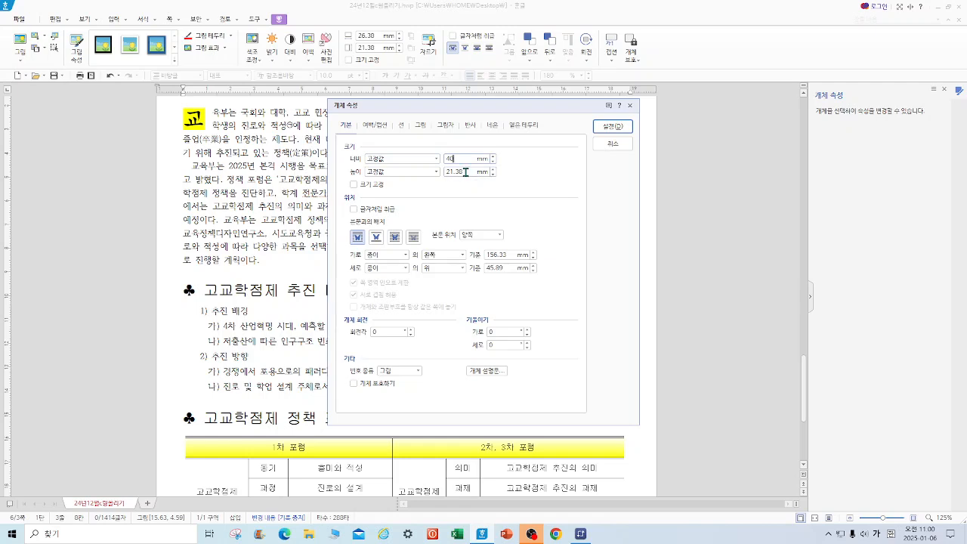
text(40)
click(372, 185)
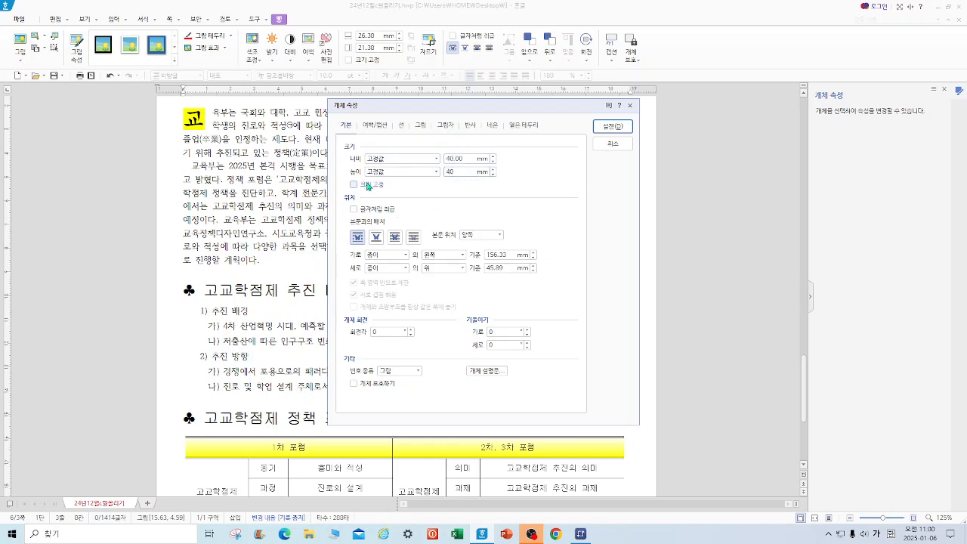
Step: Increase the picture's left outer margin and move the picture to the right edge beside the first lines of body text
click(382, 127)
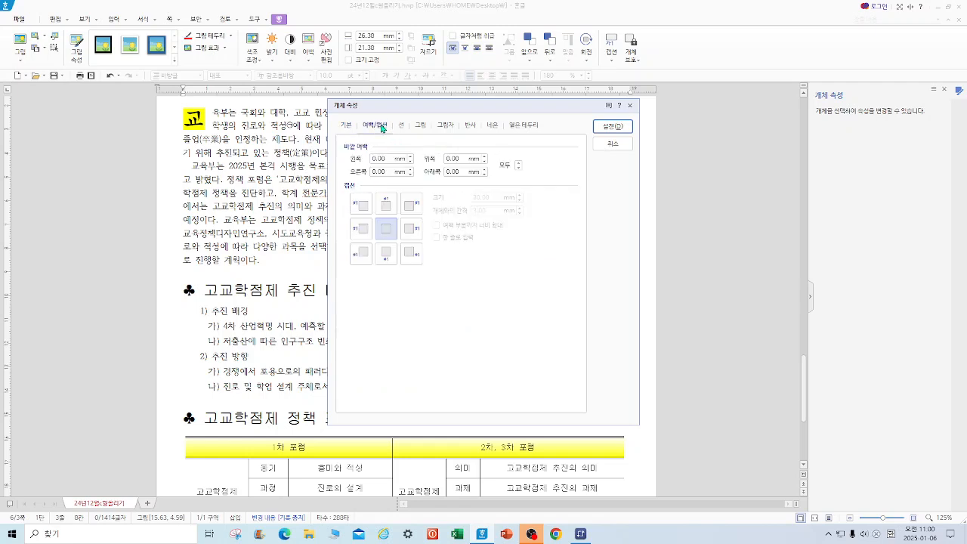
click(411, 158)
click(611, 131)
drag(587, 185, 561, 167)
click(600, 322)
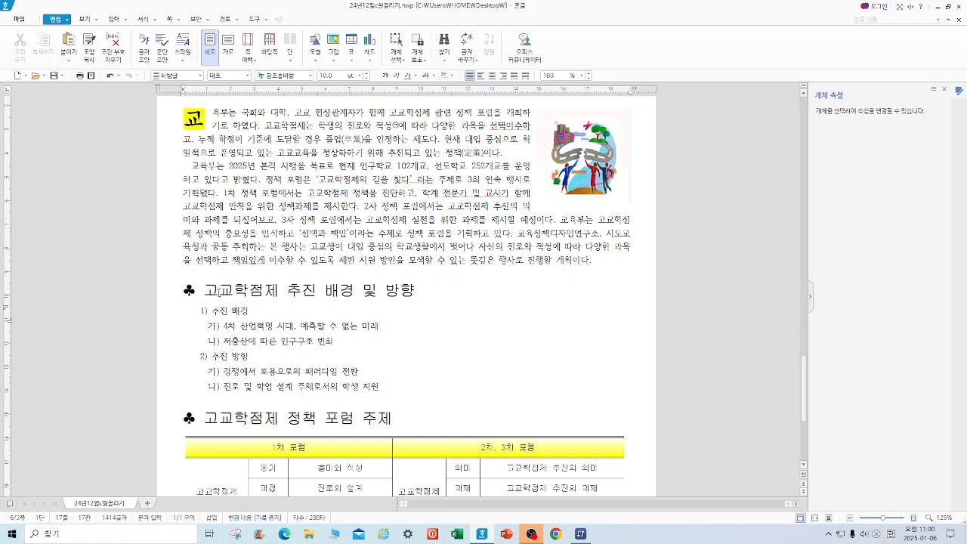
Step: Give the heading 고교학점제 추진 배경 및 방향 white text and red character shading
drag(205, 288, 430, 297)
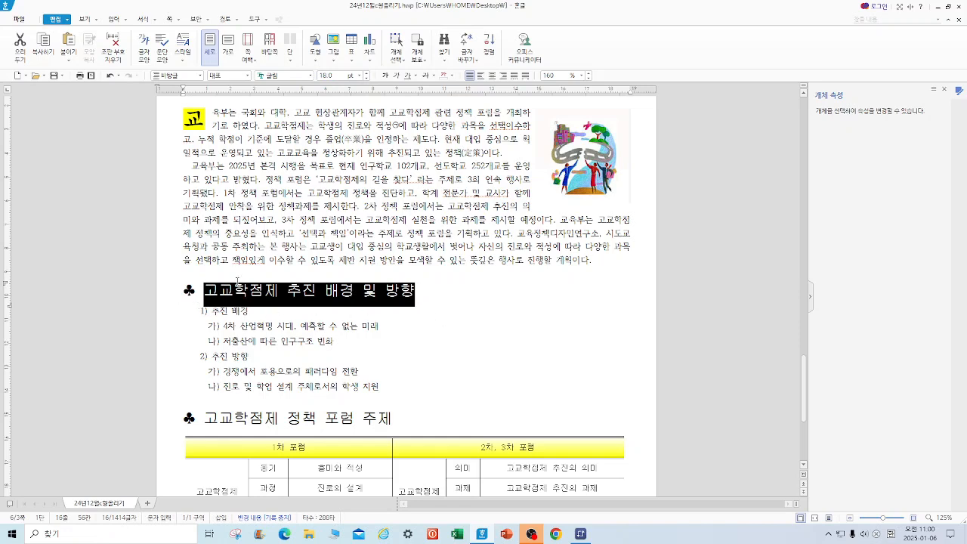
right_click(305, 300)
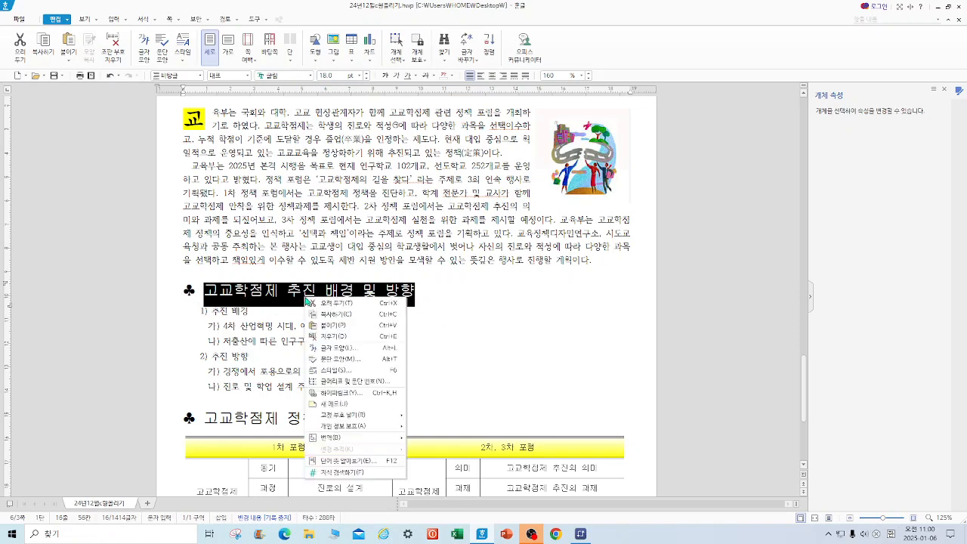
key(Return)
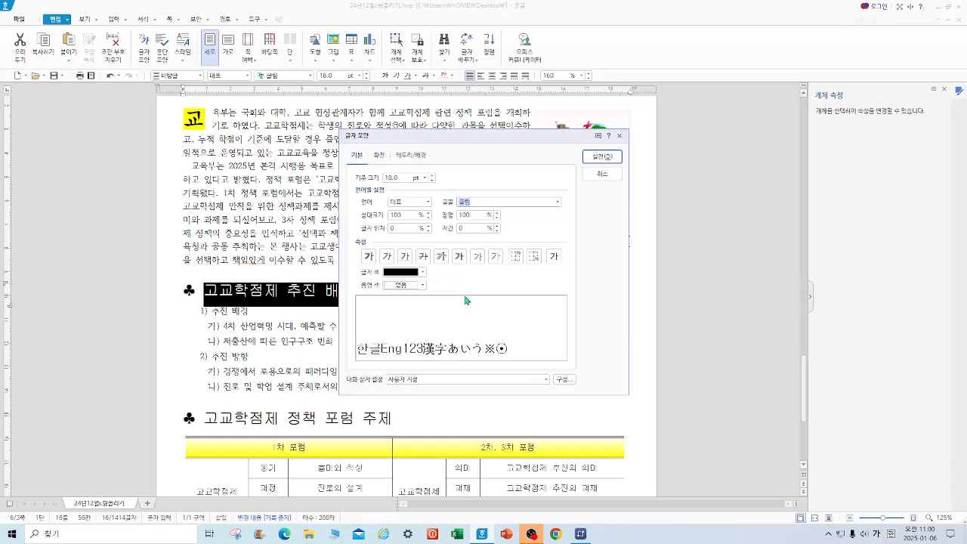
click(423, 272)
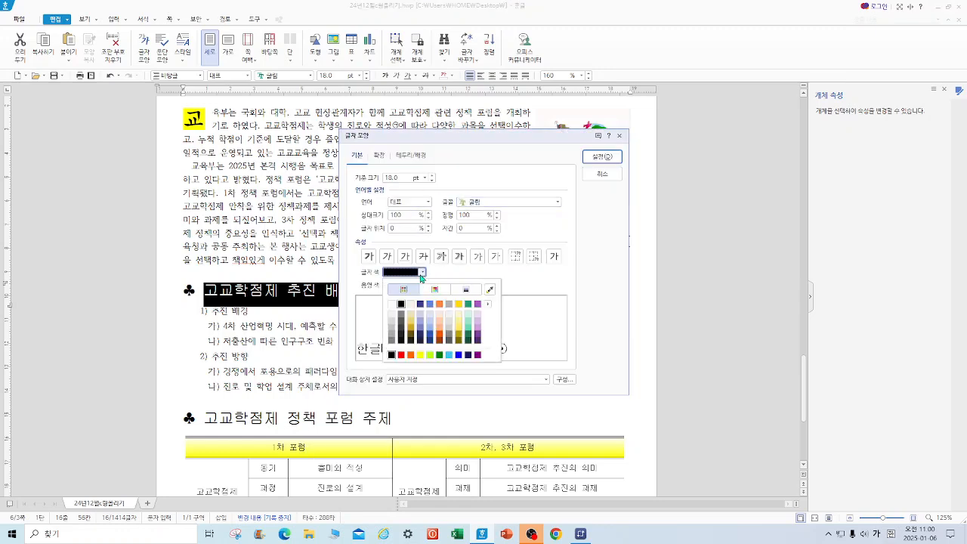
click(392, 304)
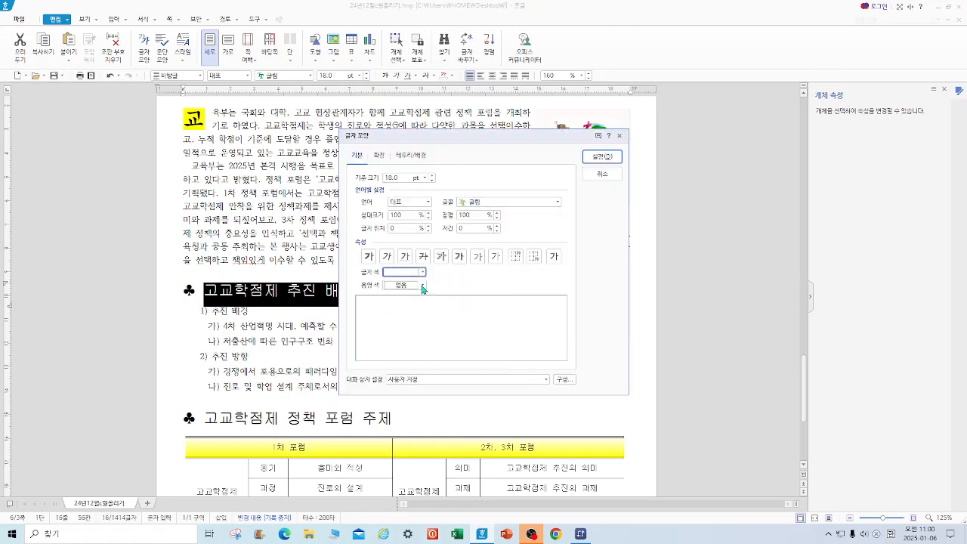
click(425, 286)
click(400, 379)
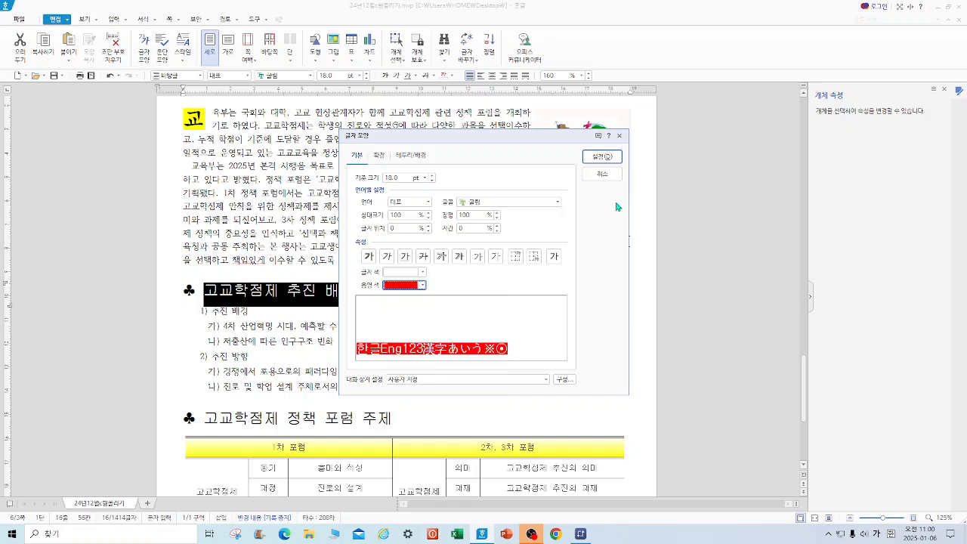
click(600, 157)
click(581, 302)
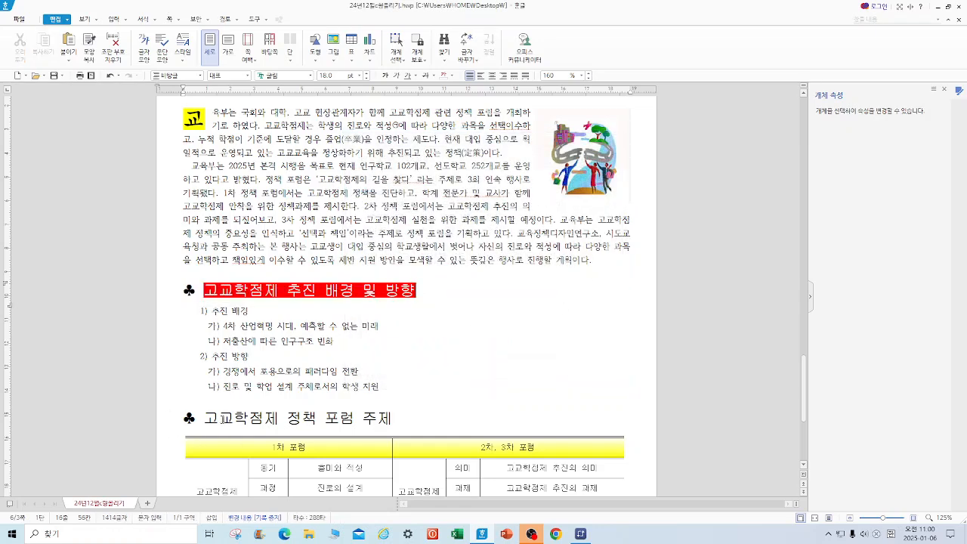
Step: Underline the heading 고교학점제 정책 포럼 주제 with a single solid line
drag(204, 417, 396, 423)
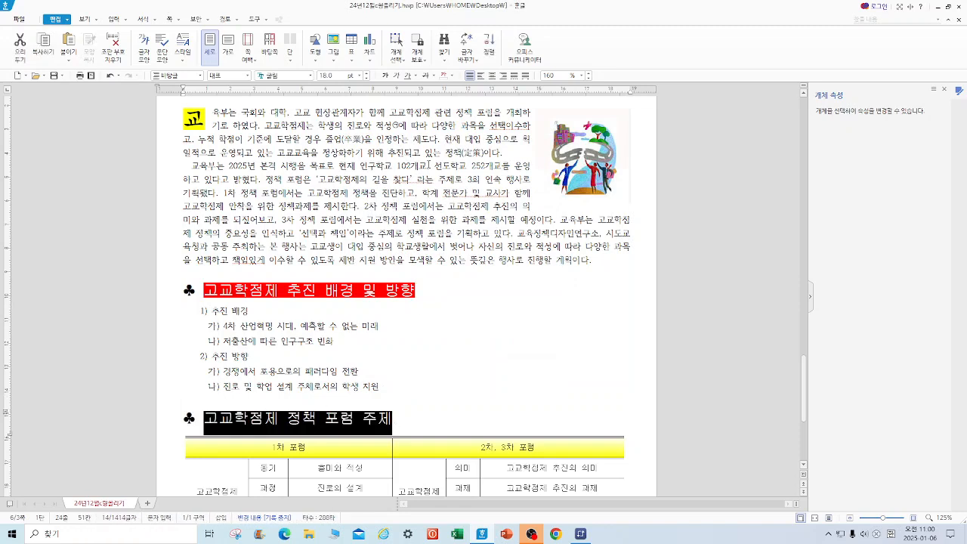
click(408, 76)
click(495, 358)
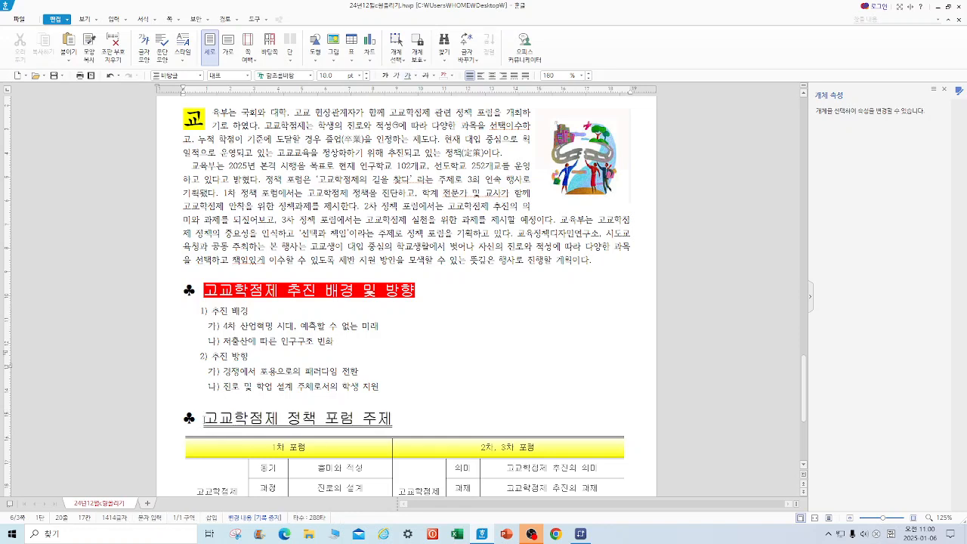
drag(204, 415, 392, 418)
click(415, 75)
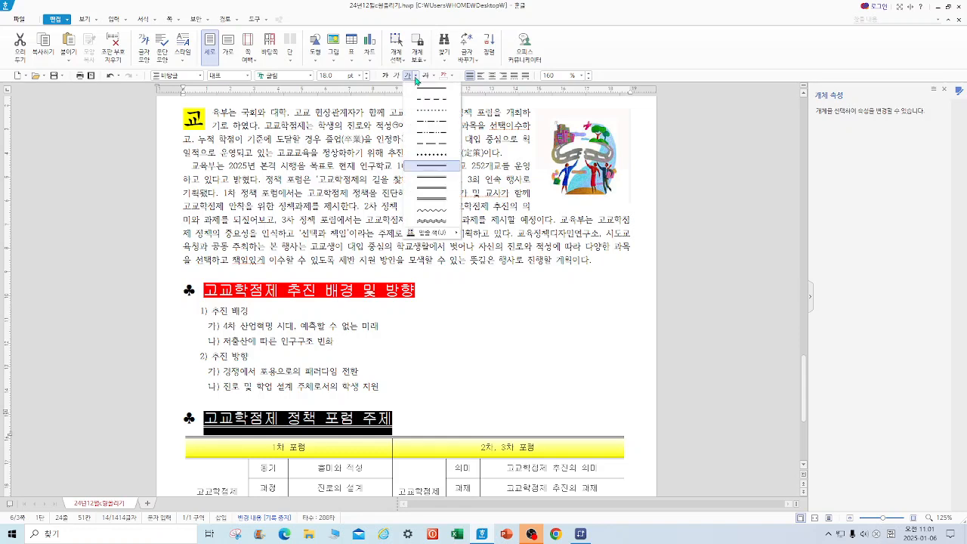
click(435, 92)
click(459, 416)
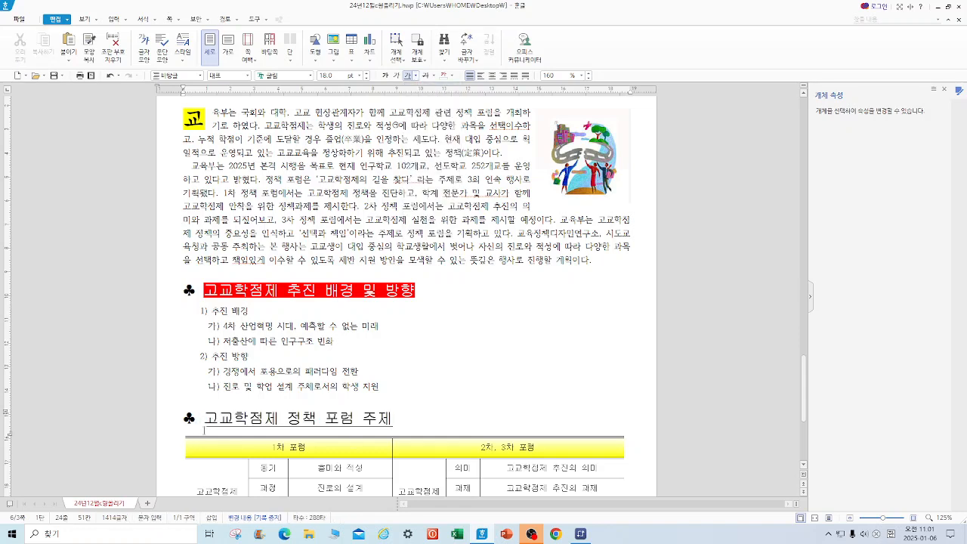
Step: Add the ˇ-shaped emphasis mark (강조점) above each letter of 고교학점제 in the underlined heading
drag(207, 417, 279, 419)
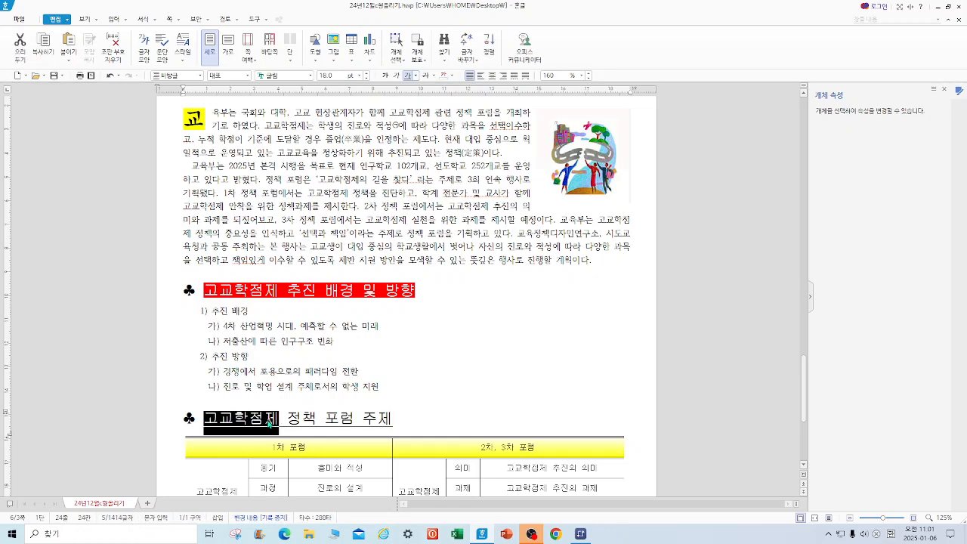
right_click(269, 424)
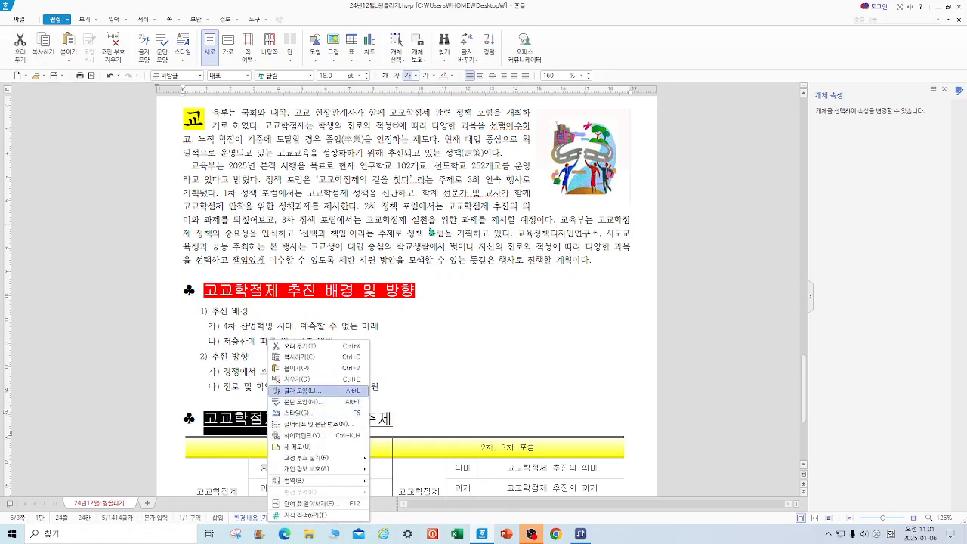
click(302, 390)
click(378, 155)
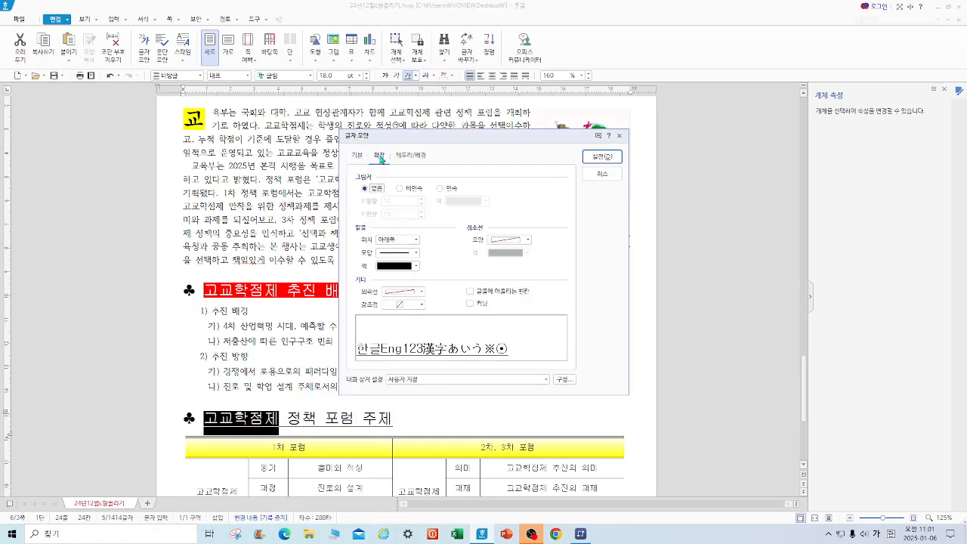
click(423, 306)
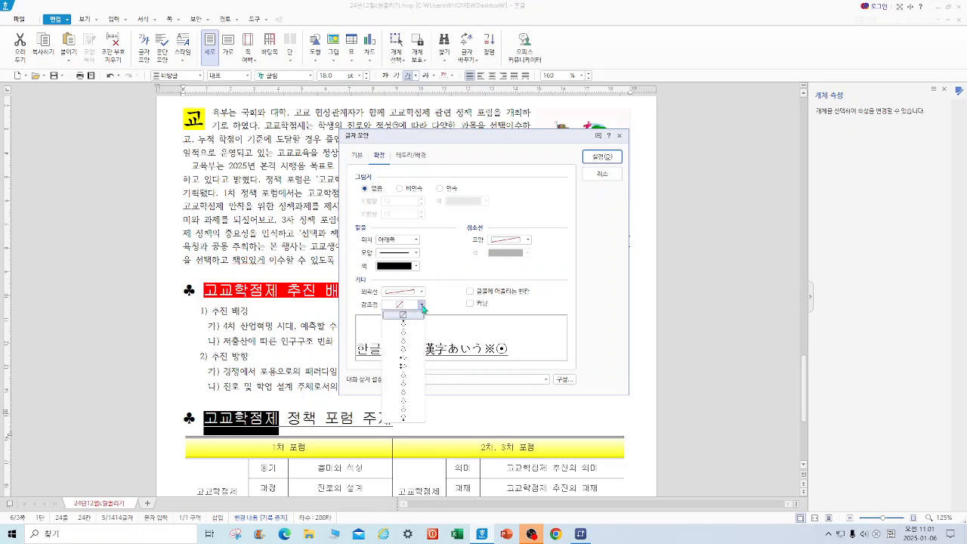
click(406, 342)
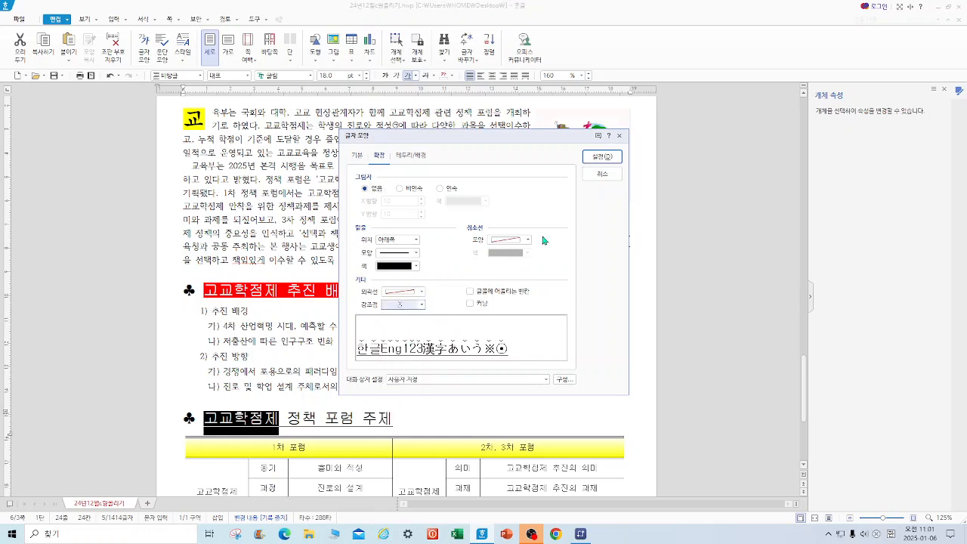
click(602, 157)
click(664, 301)
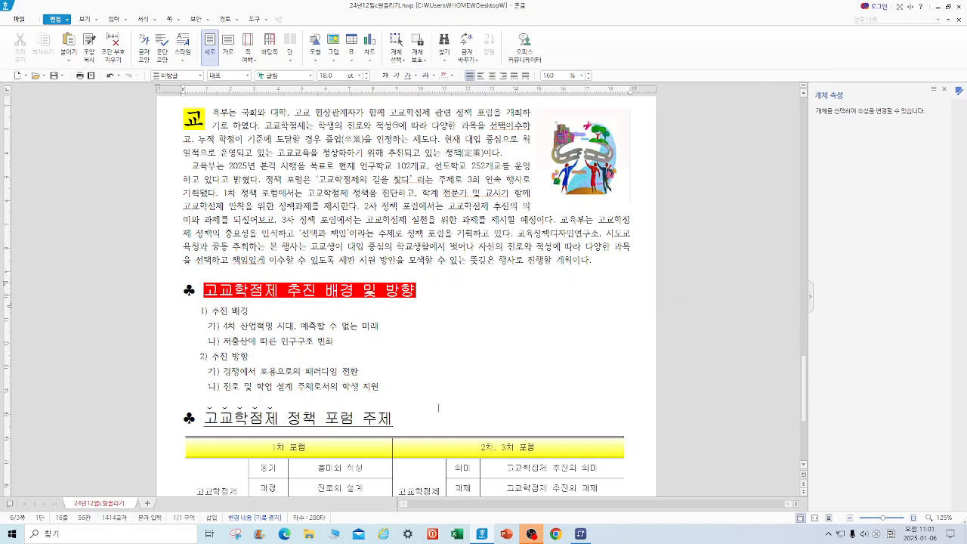
Step: Add the same ˇ-shaped emphasis mark (강조점) above the word 포럼 in the underlined heading
drag(327, 415, 352, 418)
right_click(350, 420)
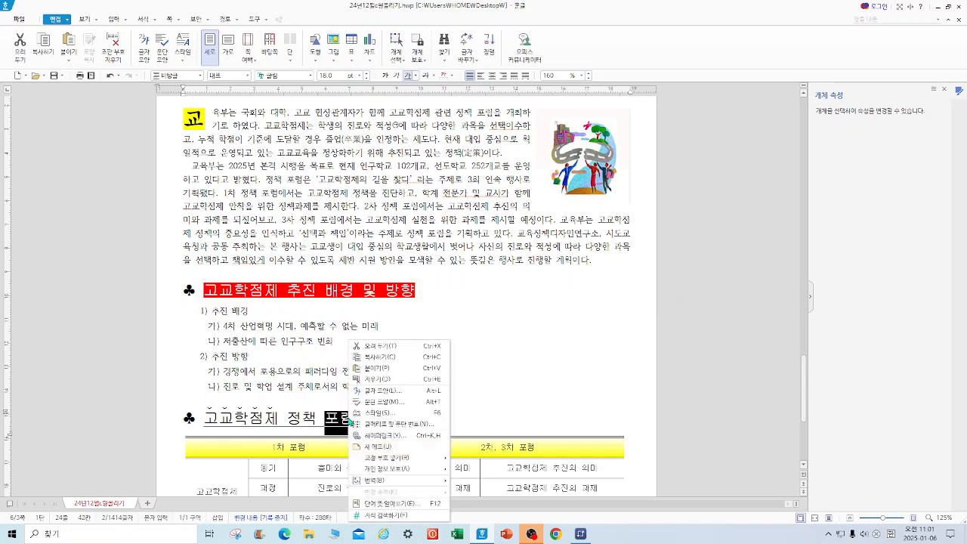
click(383, 390)
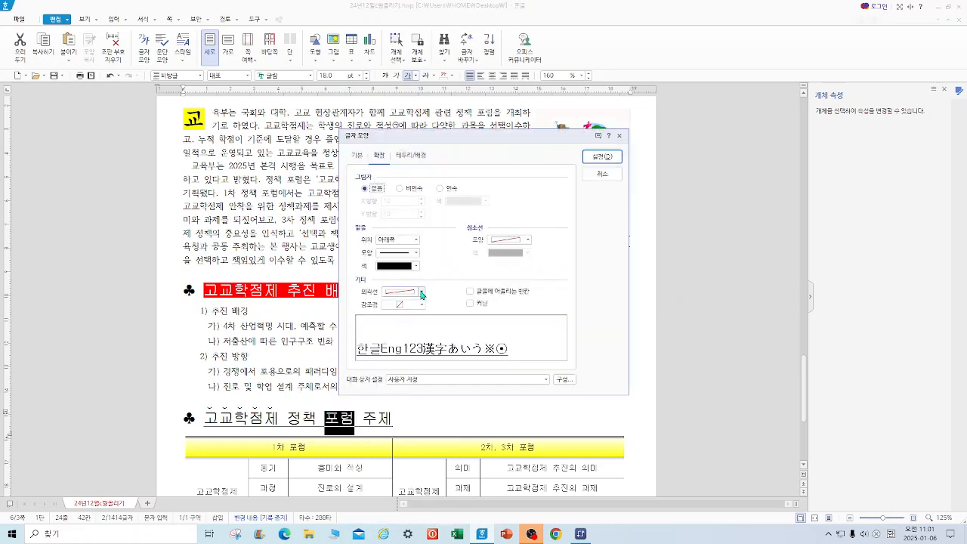
click(421, 292)
click(449, 302)
click(421, 305)
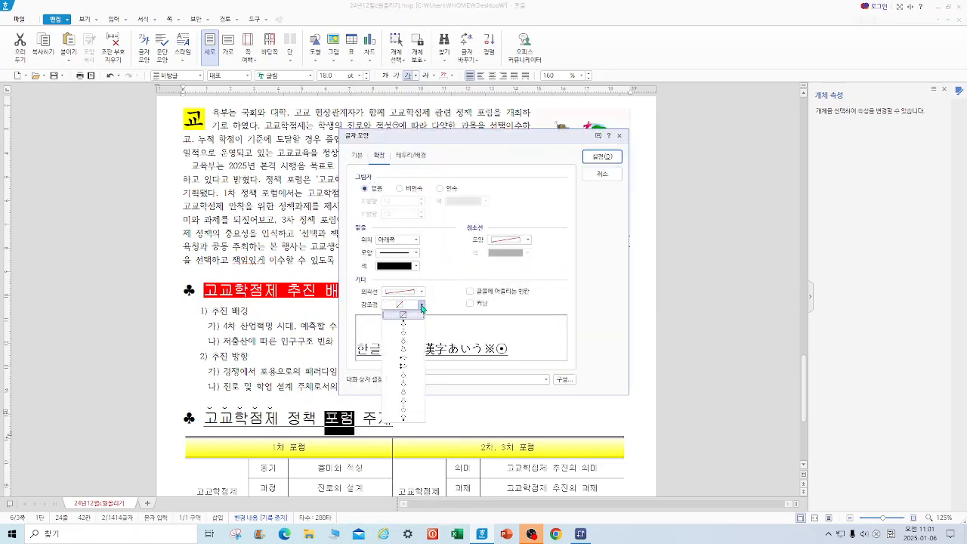
click(400, 333)
click(603, 157)
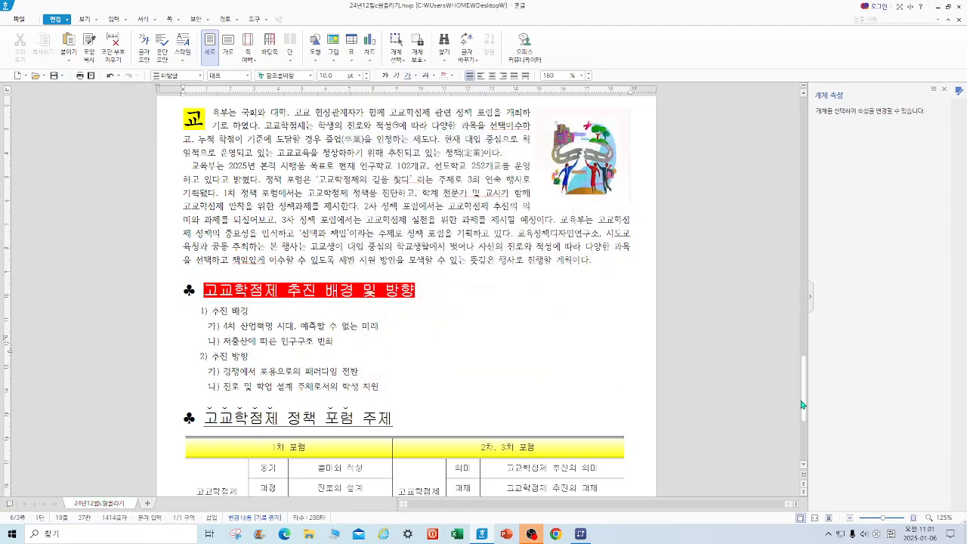
Step: Check the gradient background settings of the forum table's header row and review the table's cells
drag(807, 406, 807, 444)
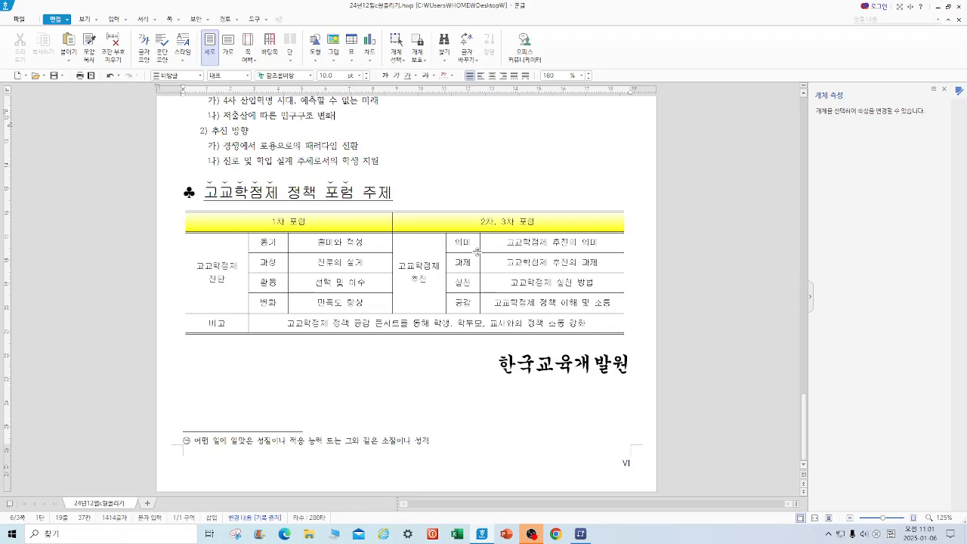
drag(232, 223, 542, 226)
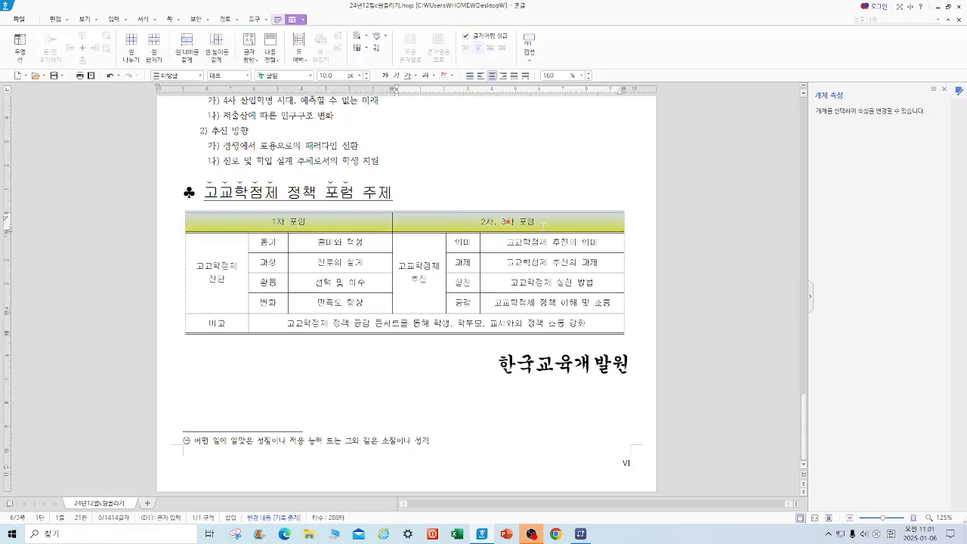
key(l)
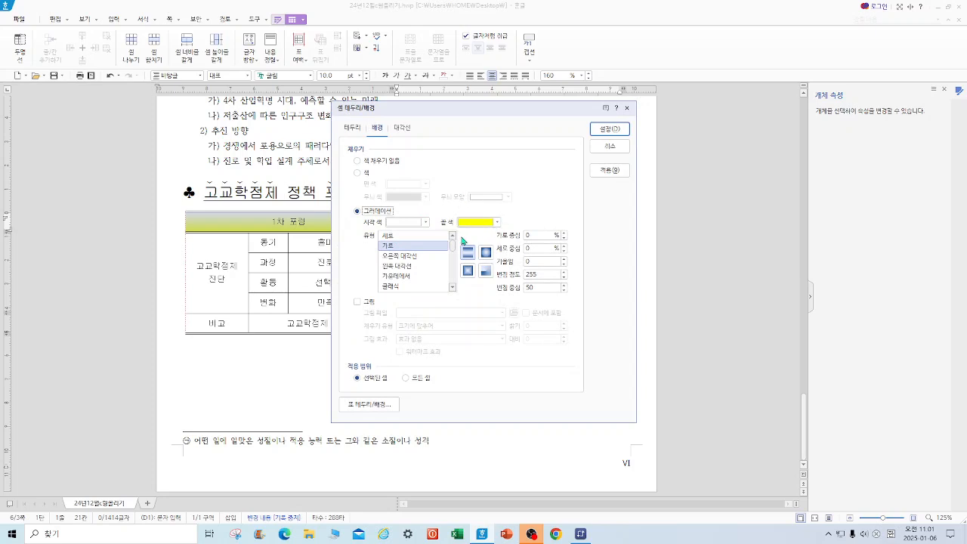
click(626, 108)
click(643, 277)
drag(215, 224, 607, 327)
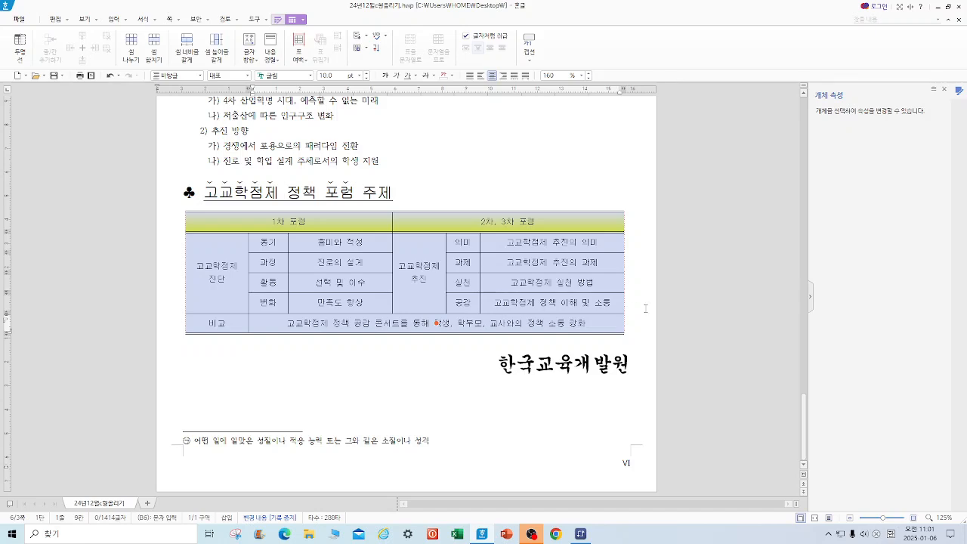
click(643, 308)
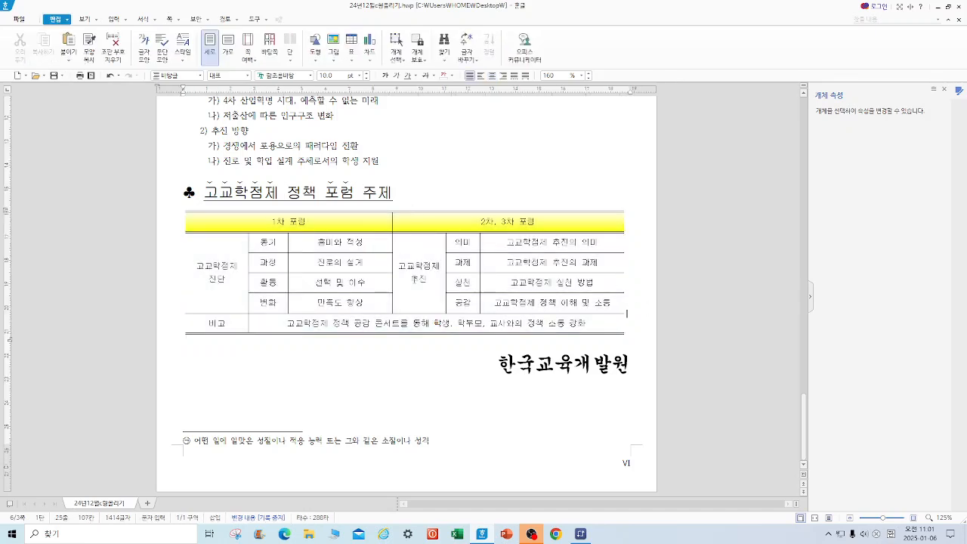
Step: Check the character formatting of the closing line 한국교육개발원, including its size, font and width ratio
drag(505, 375, 633, 363)
right_click(590, 366)
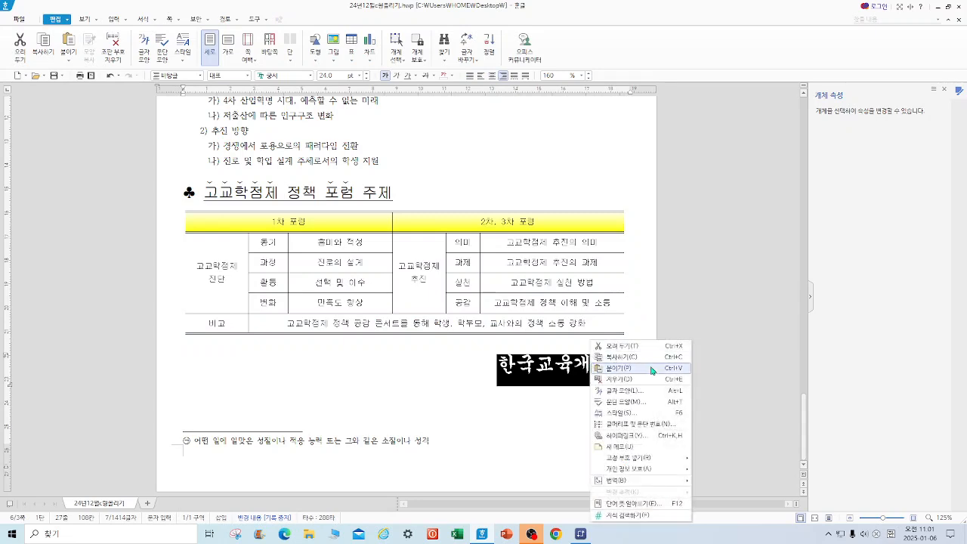
click(639, 392)
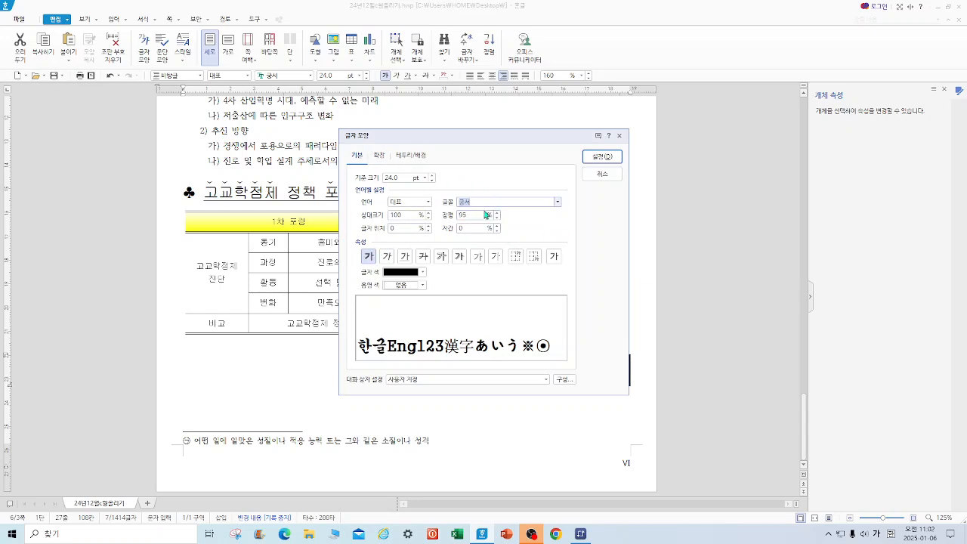
click(621, 136)
click(535, 365)
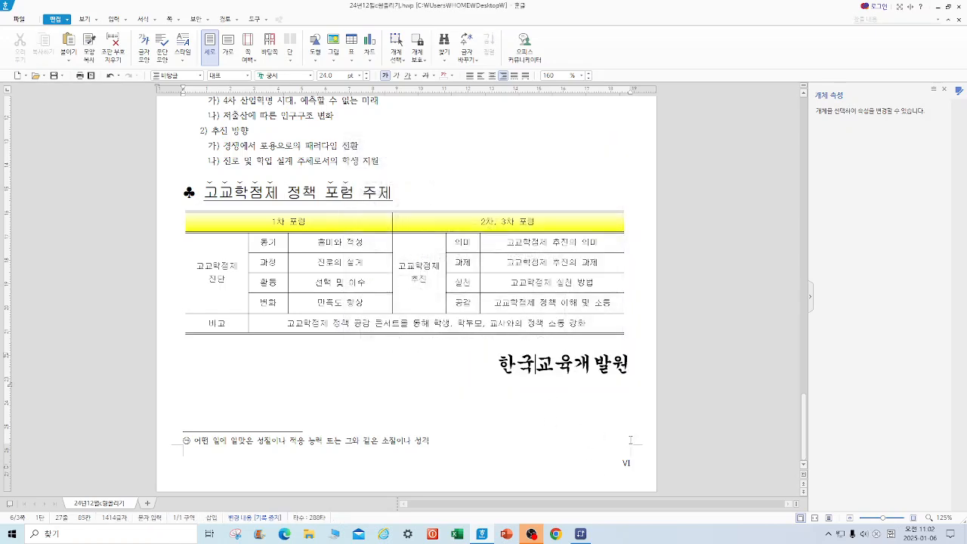
Step: Set the page number format to 1,2,3 at the page's lower-right corner
click(180, 19)
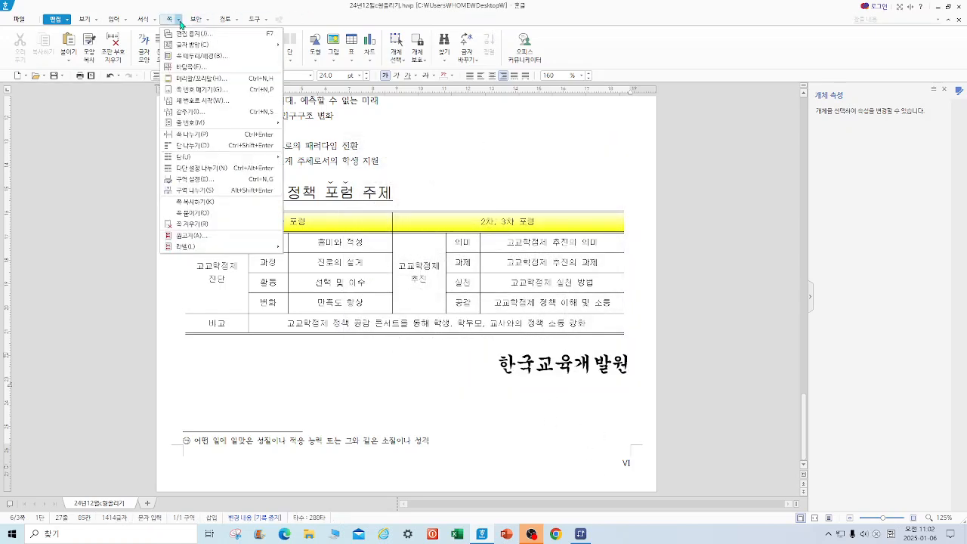
click(216, 89)
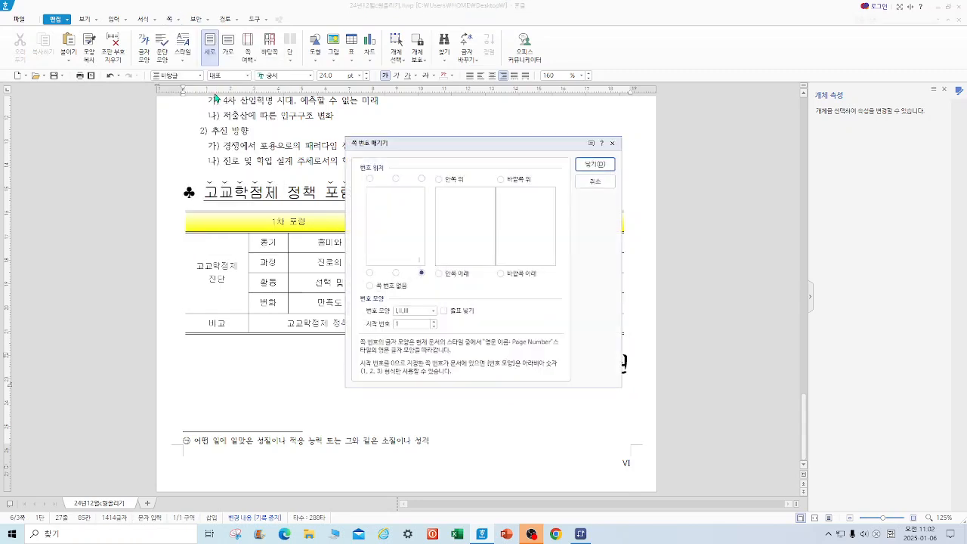
click(433, 311)
click(413, 321)
click(594, 164)
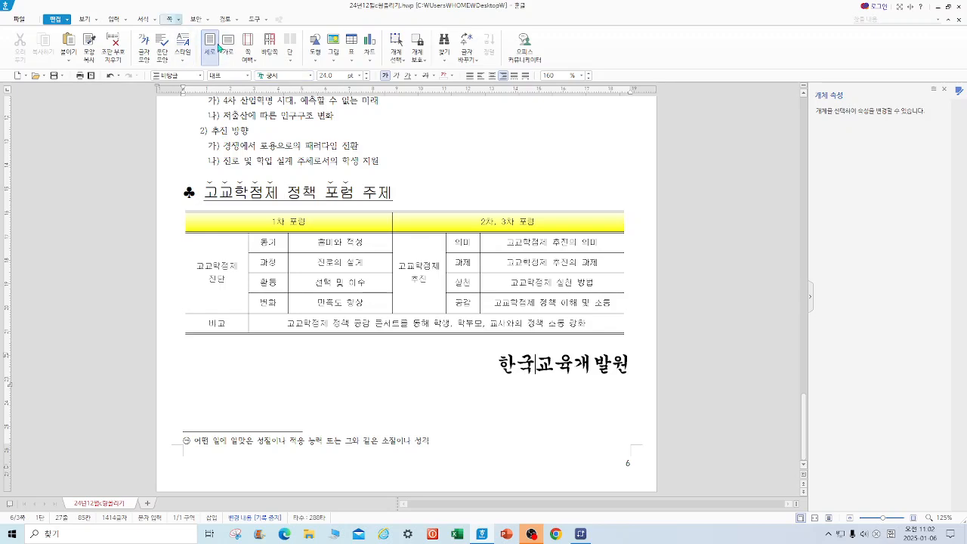
Step: Change the page number shape to the uppercase Roman I,II,III format at the page's lower-right corner
click(169, 19)
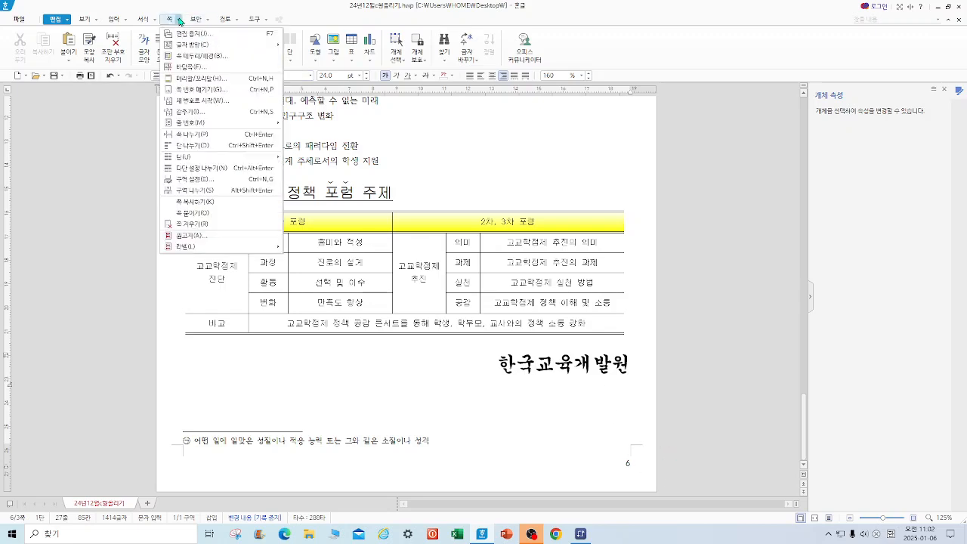
click(211, 90)
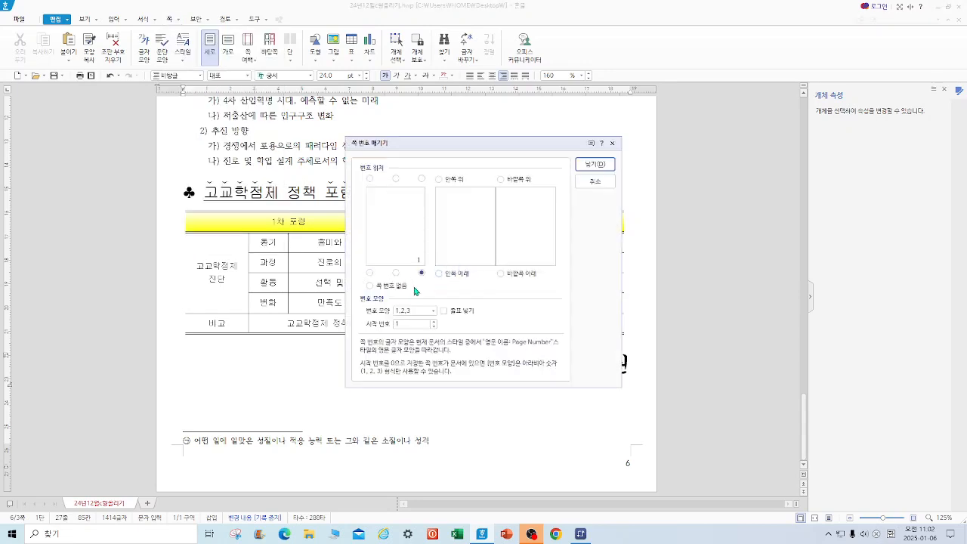
click(432, 310)
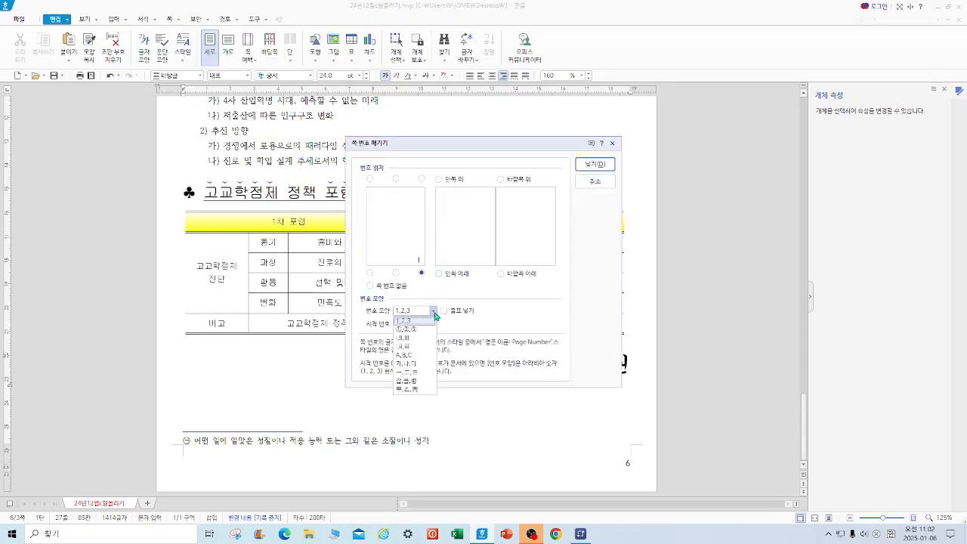
click(421, 339)
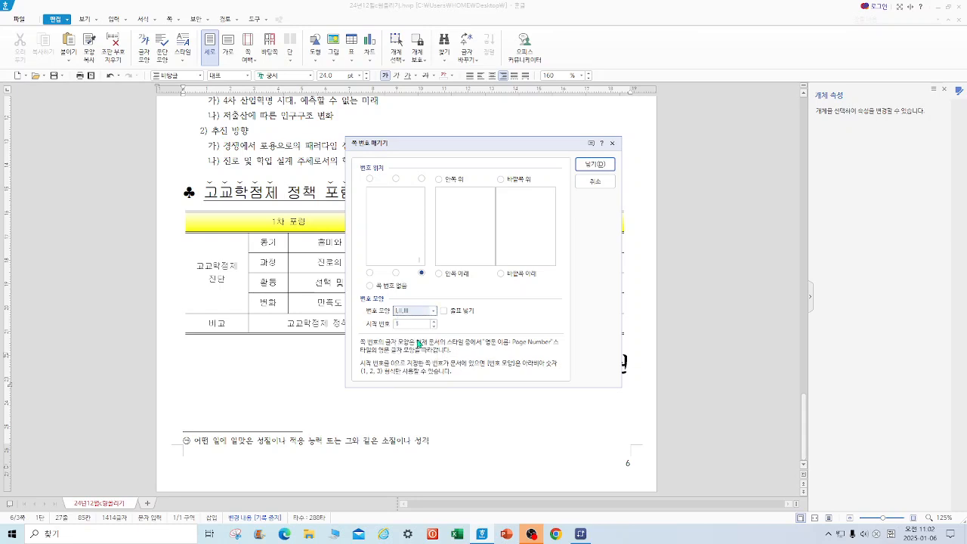
click(608, 163)
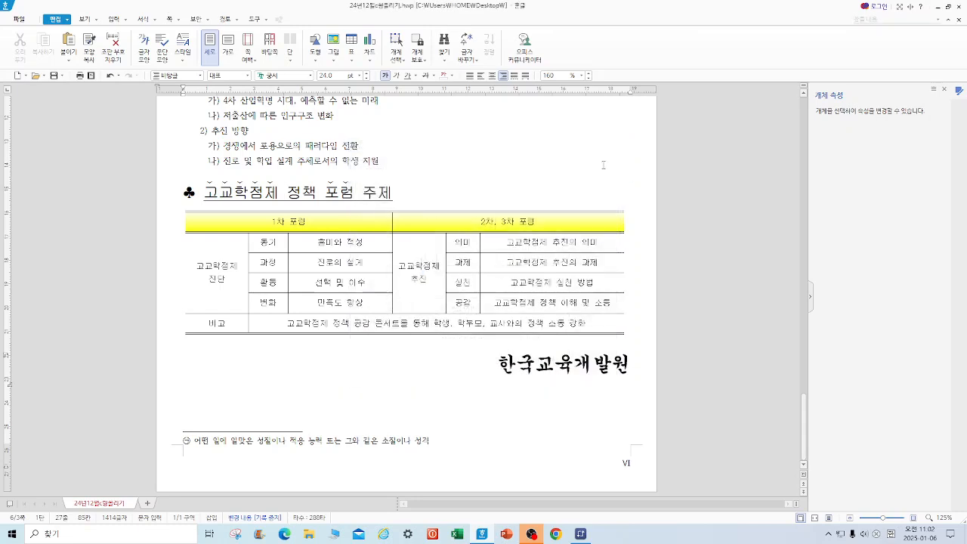
Step: Insert a new start number (새 번호로 시작) for the page number on the article page
click(178, 19)
click(218, 102)
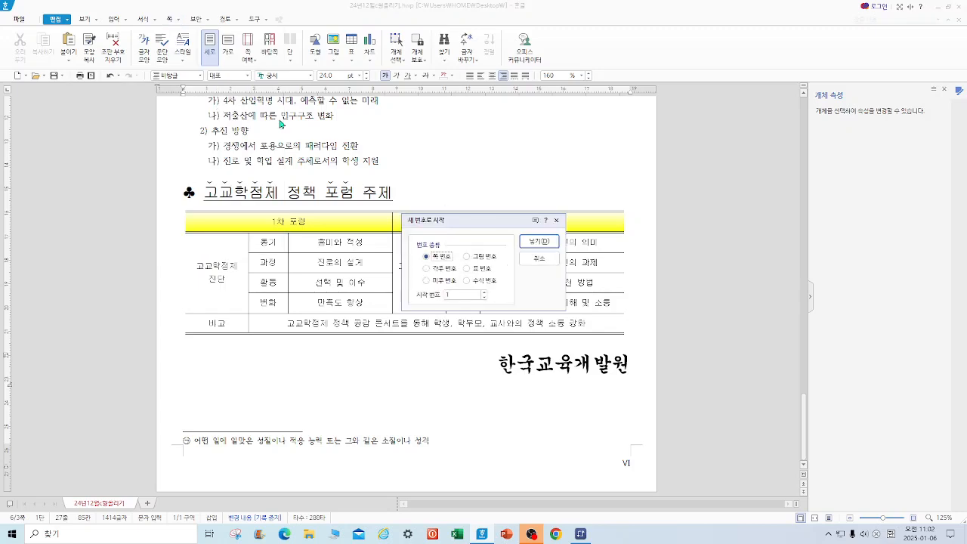
click(453, 295)
click(537, 242)
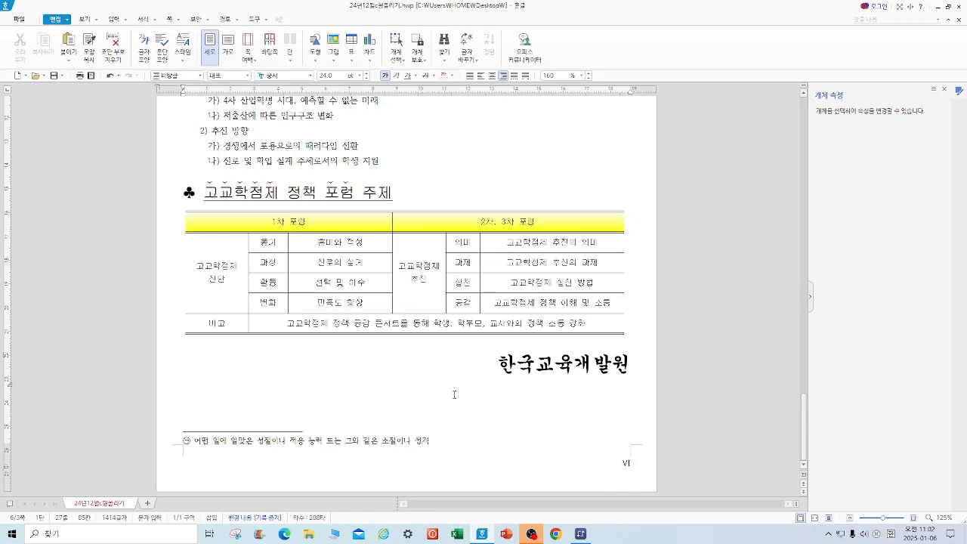
click(544, 182)
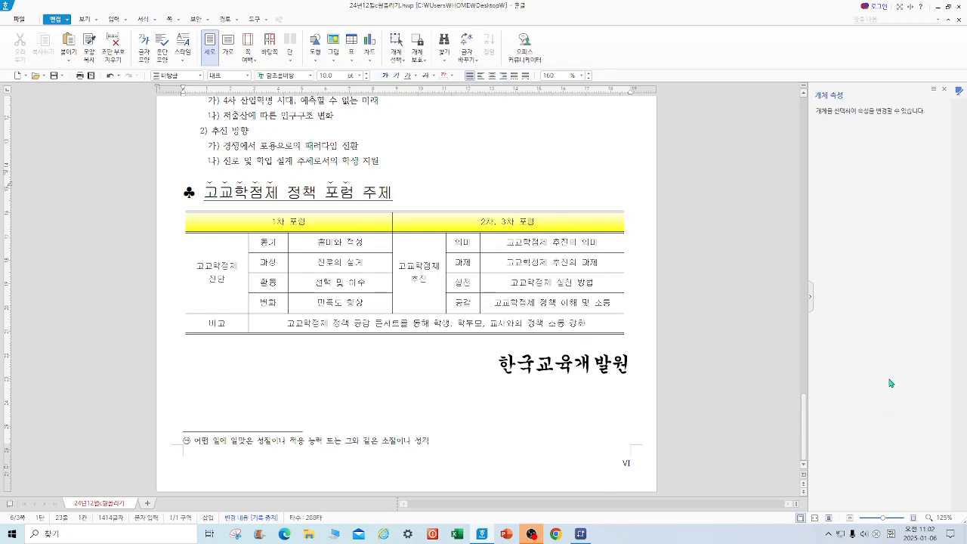
Step: Add a hyperlink to the ABC주식회사 logo picture on page two, targeting the page-three article title within the Hangul document
drag(807, 440, 803, 321)
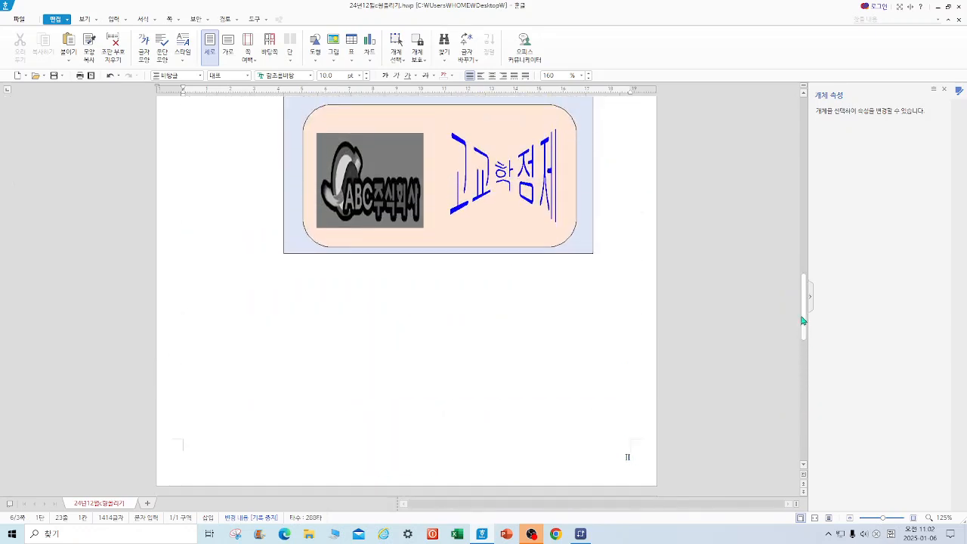
right_click(369, 188)
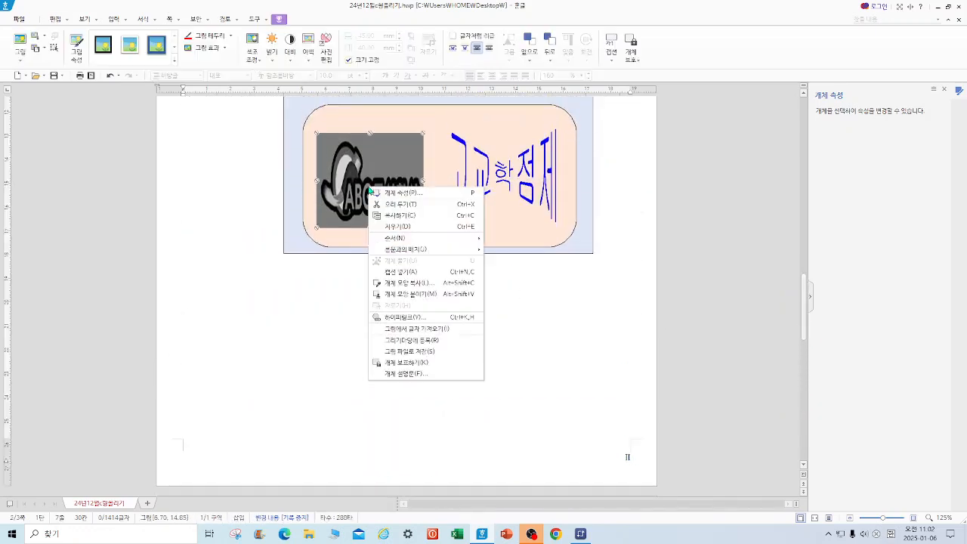
click(428, 320)
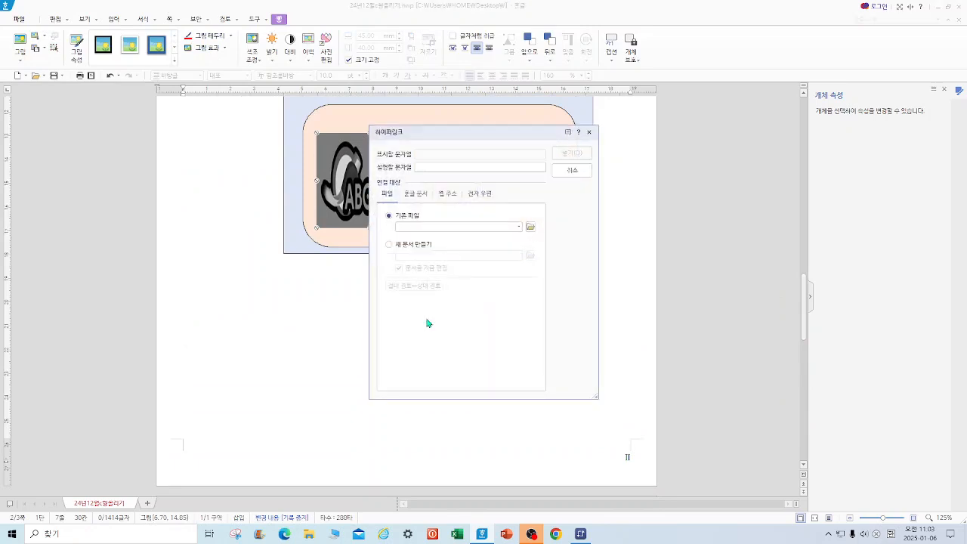
click(421, 195)
click(456, 274)
click(569, 153)
Step: Follow the logo picture's hyperlink to test it and review the page-three article down to its page number
right_click(372, 174)
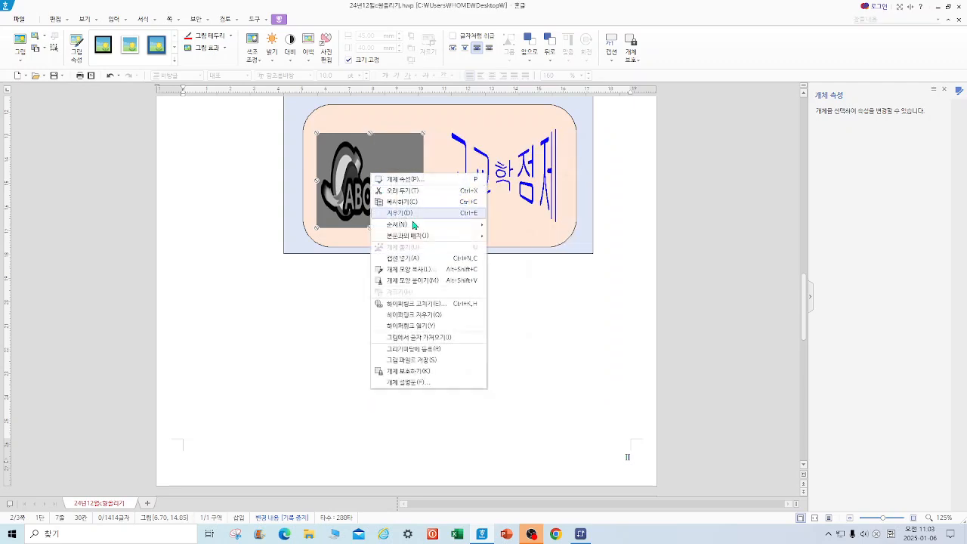
click(438, 325)
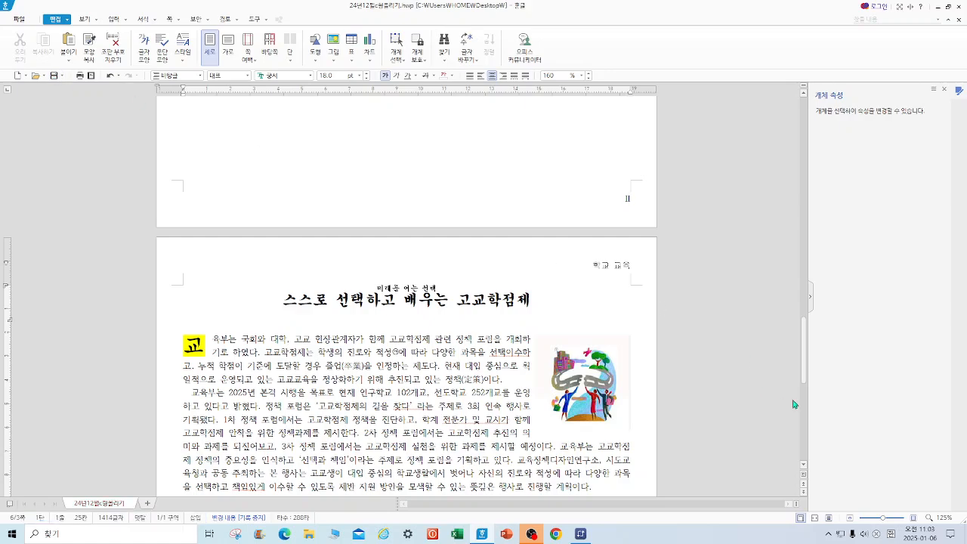
drag(805, 377, 791, 456)
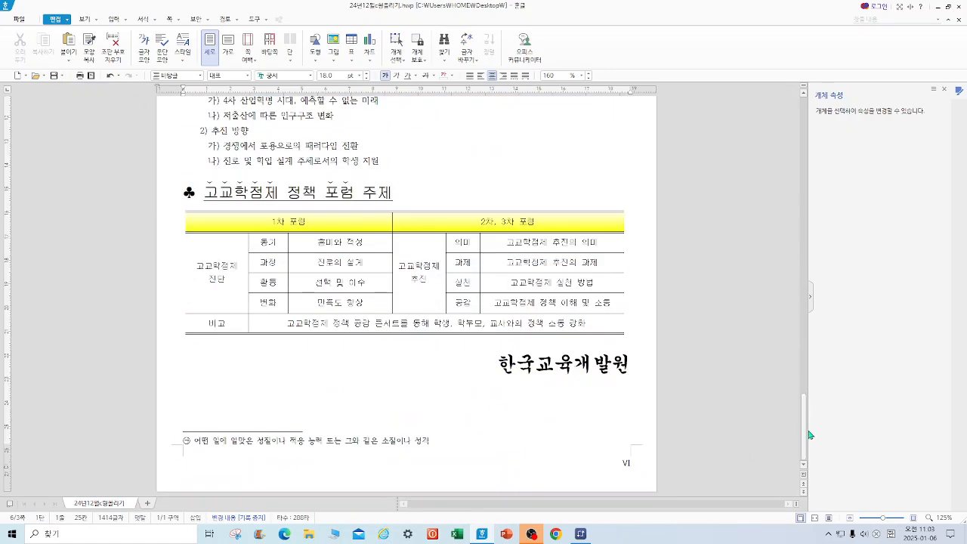
drag(805, 430, 805, 390)
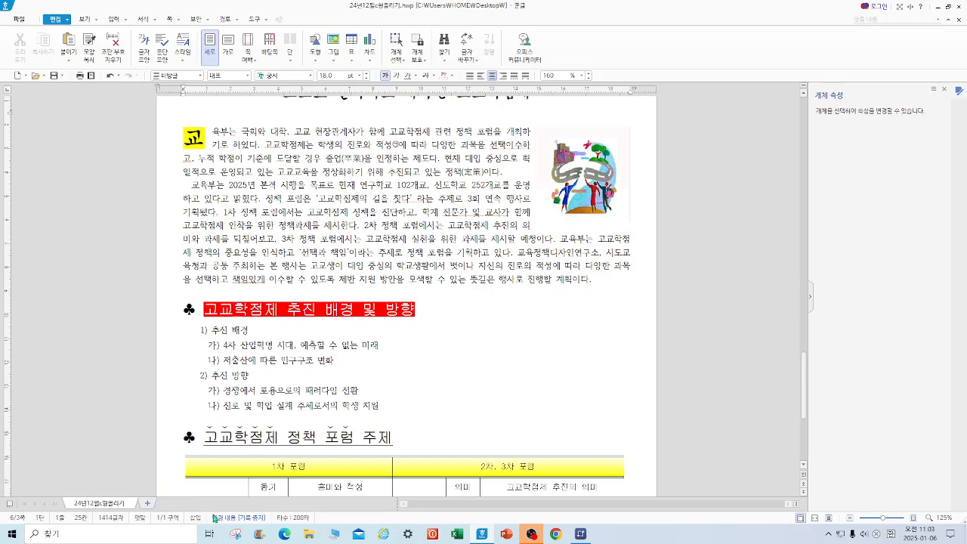
Step: Create a blank document in a new tab and set its font size to 16 pt
click(489, 535)
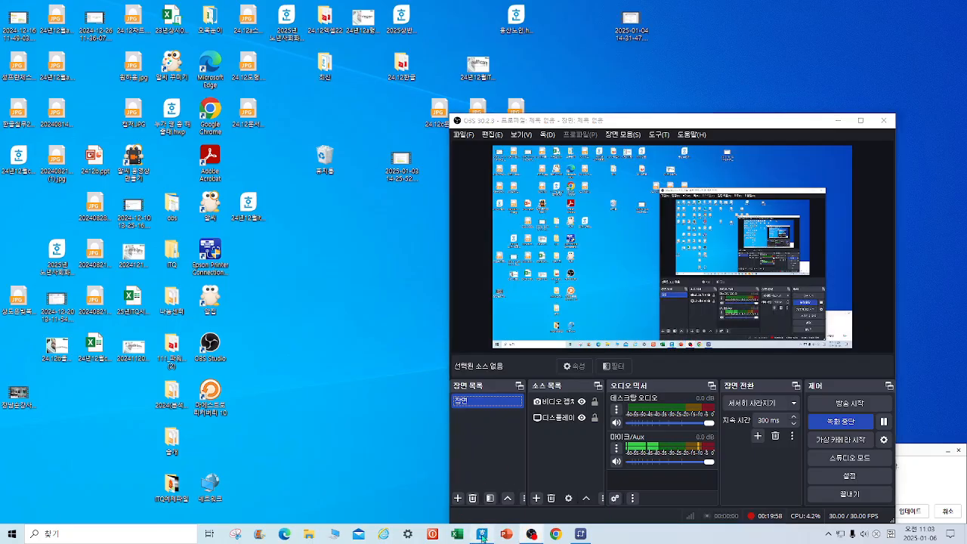
click(489, 535)
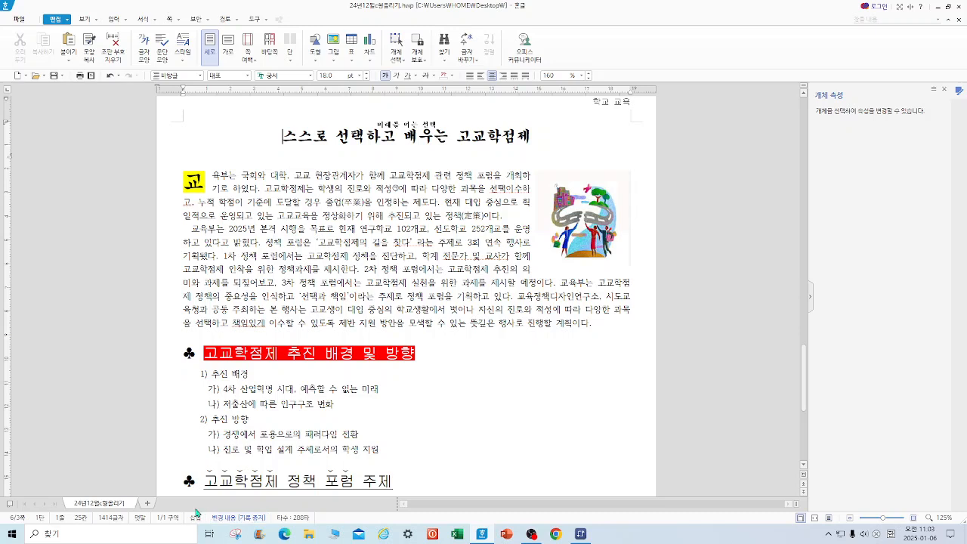
click(148, 504)
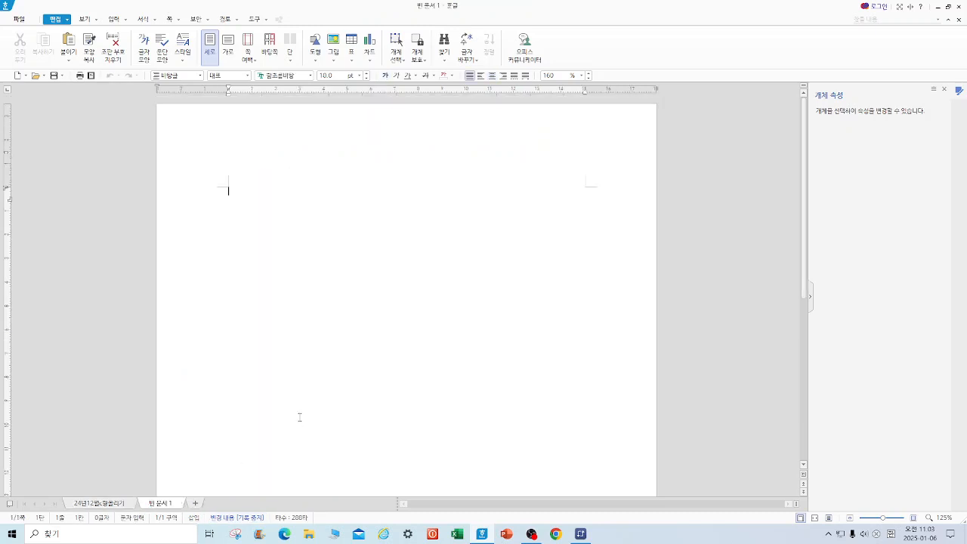
click(359, 75)
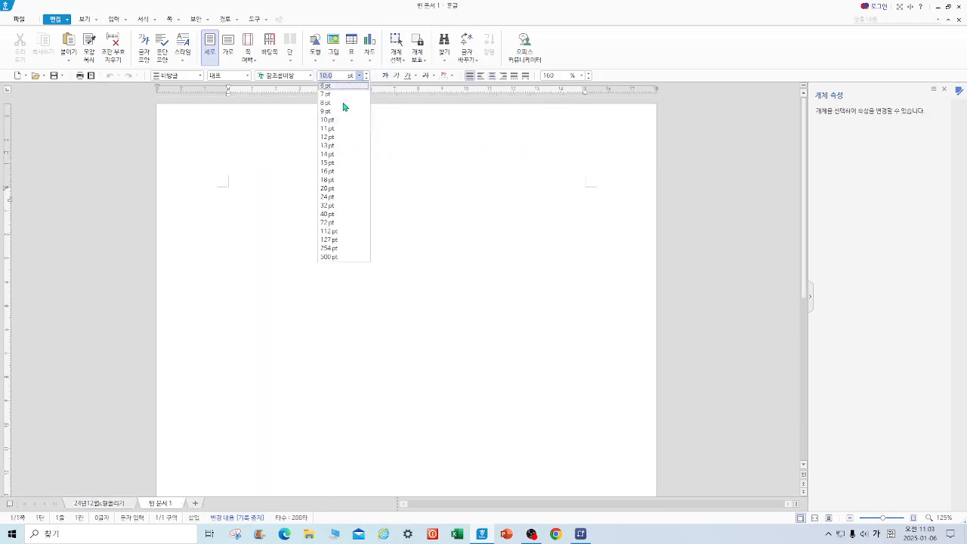
click(322, 172)
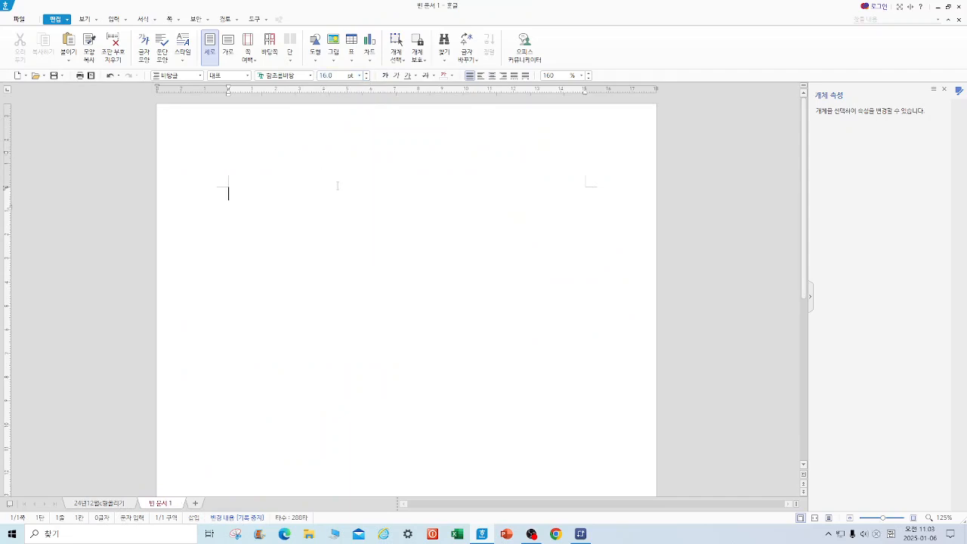
Step: Enter six practice lines: 추진배경, 4차 산업, 저출산, 추진 방향, 경쟁 and 진로
text(ㅊㅜㅅ)
text(배경)
key(Return)
text(4자 신업)
key(Return)
text(젛출산)
key(Return)
text(추지진 방향)
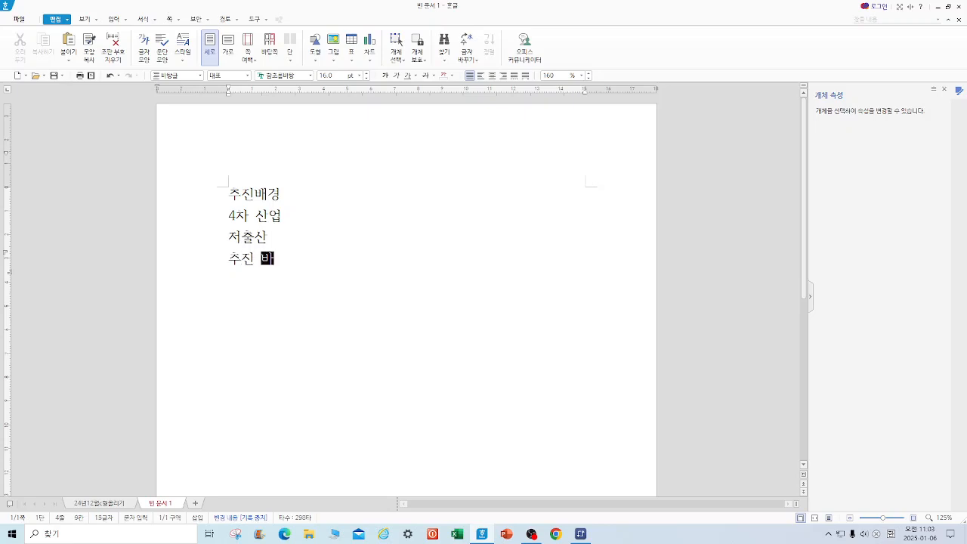
key(Return)
text(경쟁)
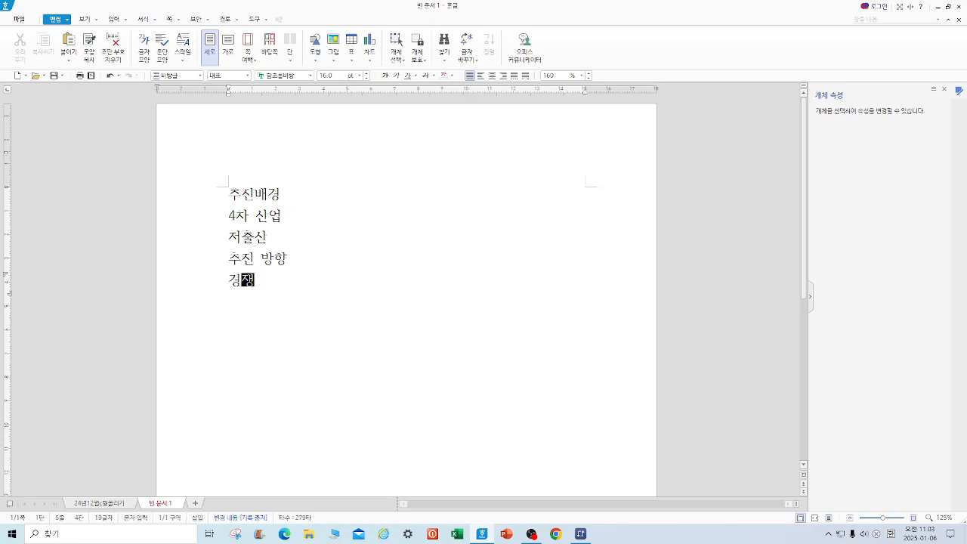
key(Return)
text(지신로)
Step: Choose the 1) 가) a) (1) paragraph number shape for all six practice lines
drag(229, 189, 278, 314)
right_click(244, 235)
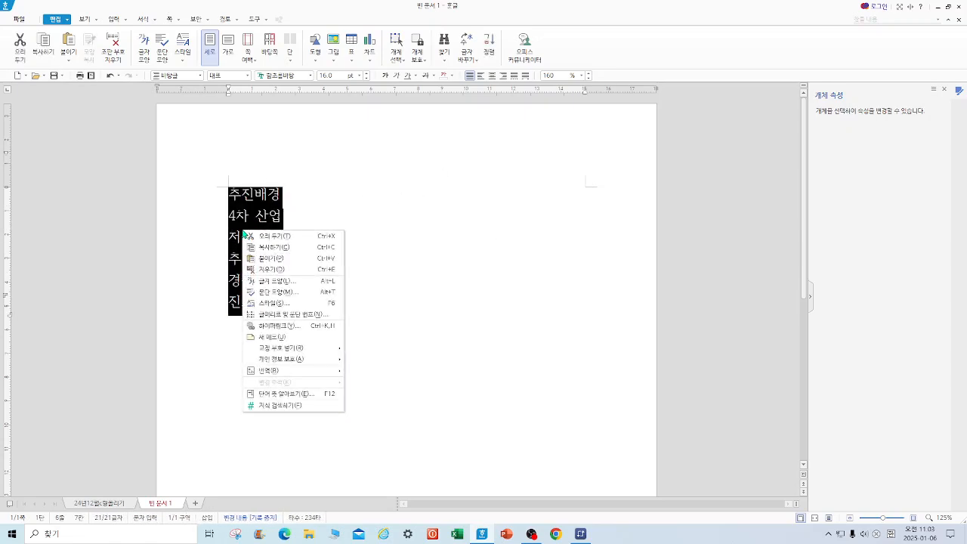
click(309, 315)
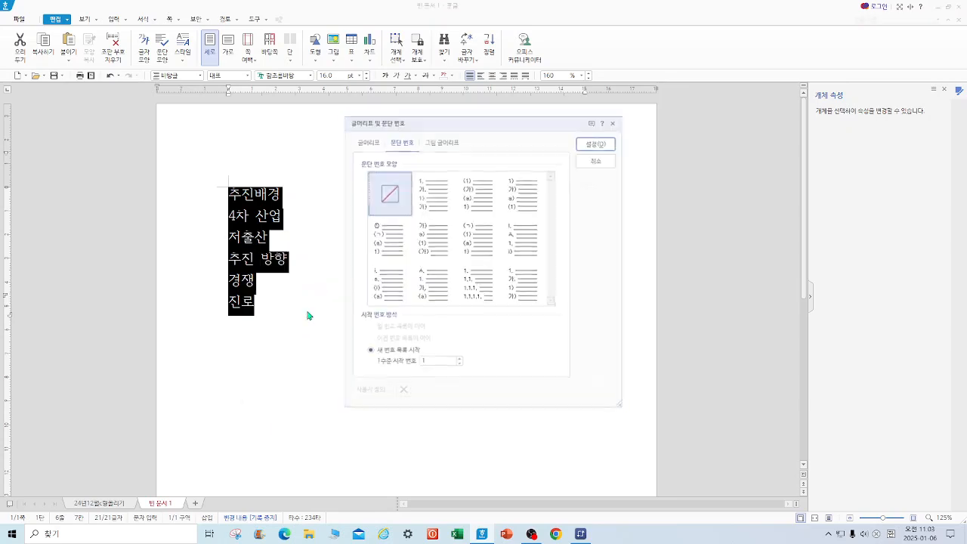
click(535, 209)
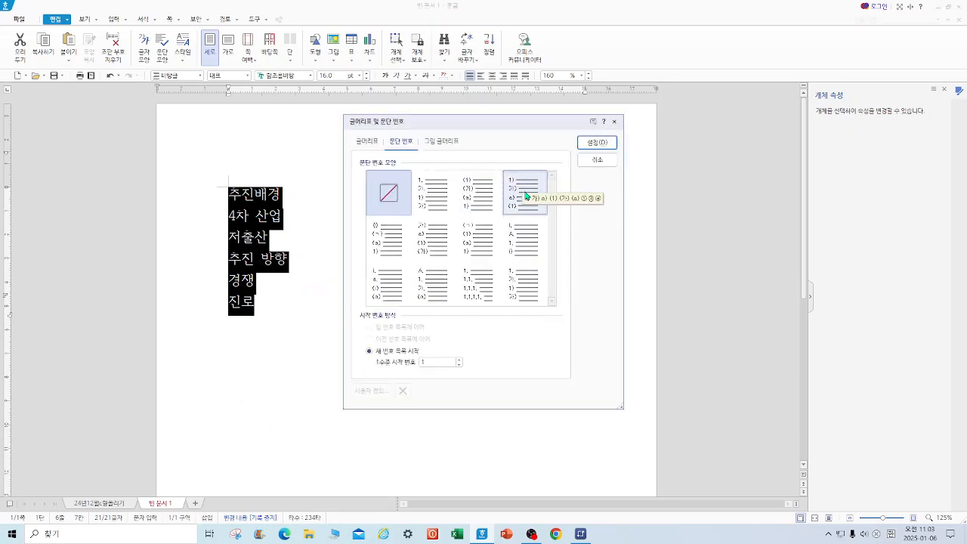
click(527, 195)
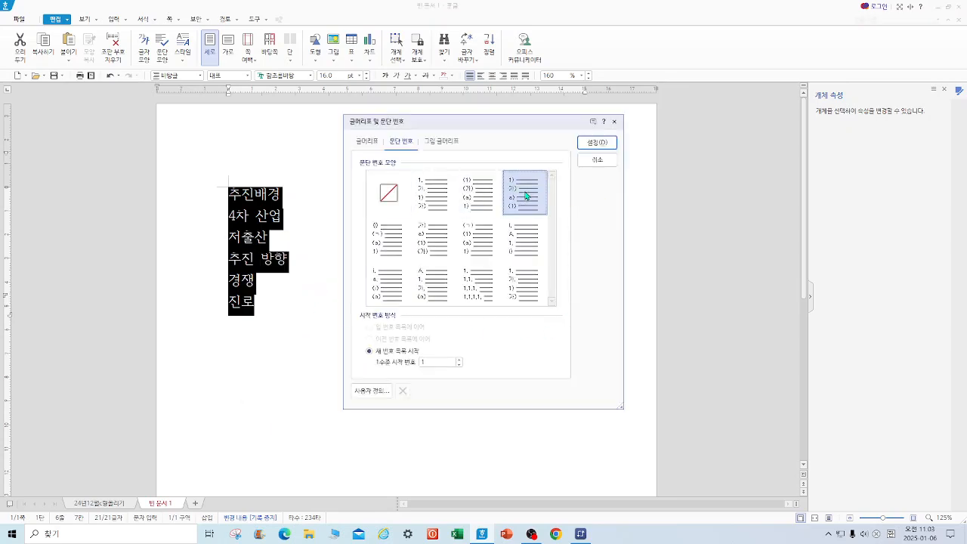
Step: Customize level 1 of the paragraph numbering with a 20 pt width adjustment and right (오른쪽) alignment
click(371, 392)
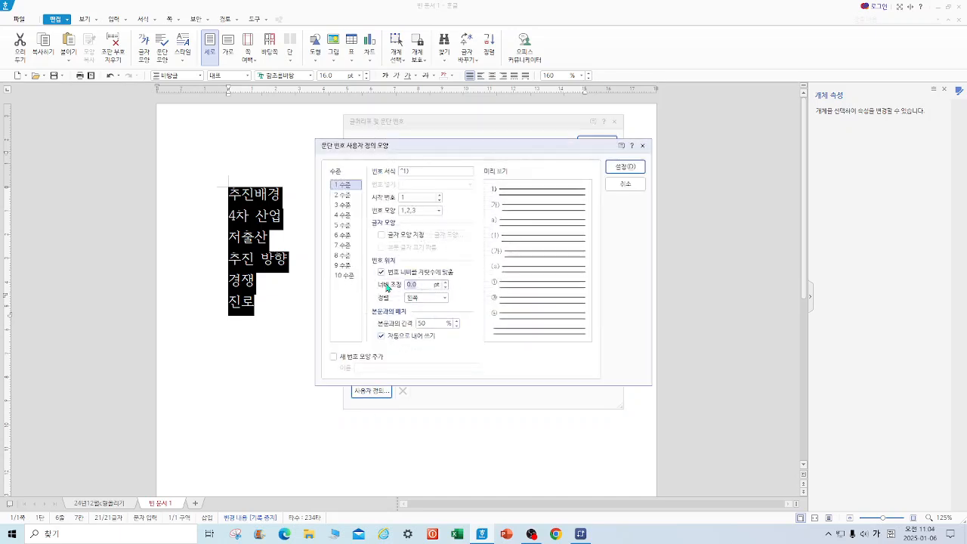
text(20)
click(445, 297)
click(427, 325)
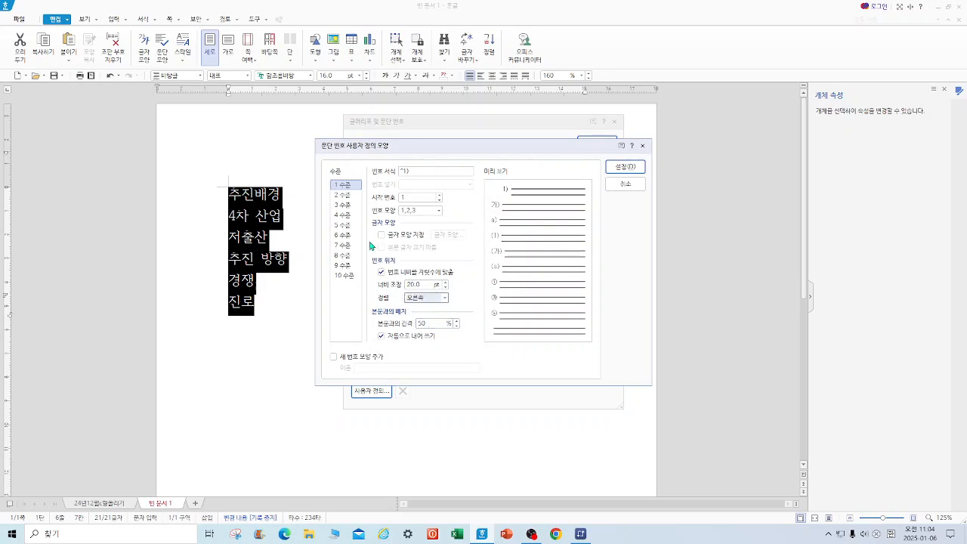
Step: Give level 2 a 30 pt width adjustment and right (오른쪽) alignment, and apply the custom numbering to the lines
click(344, 195)
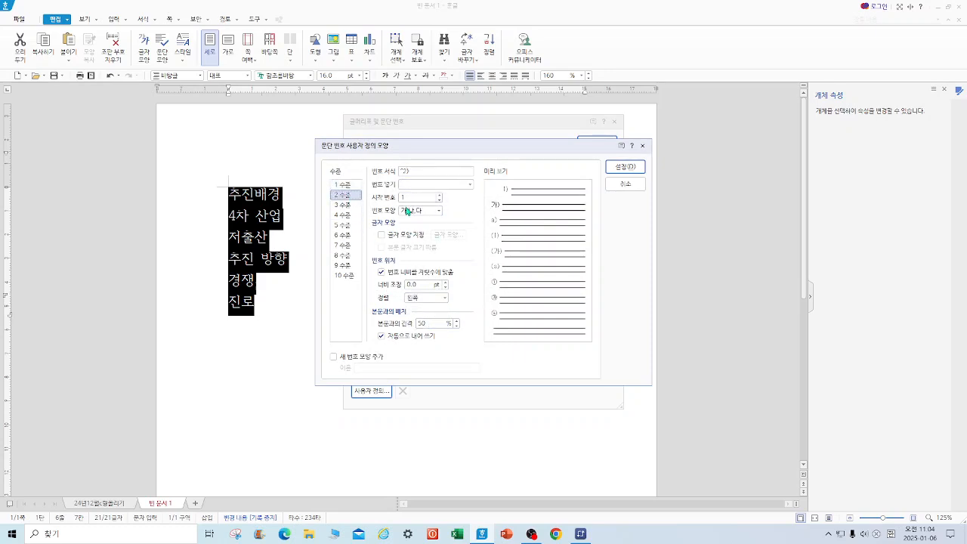
drag(424, 284, 376, 284)
text(30)
click(445, 298)
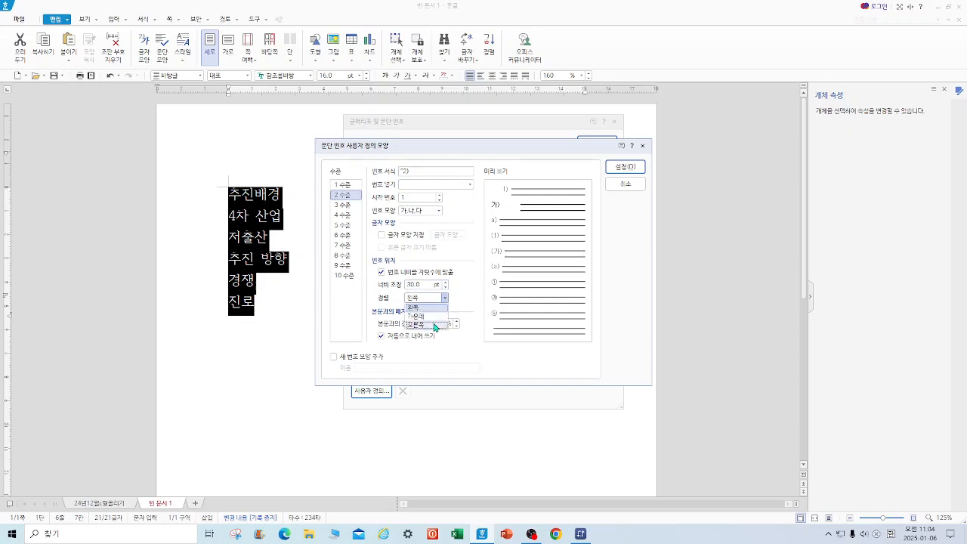
click(432, 325)
click(624, 166)
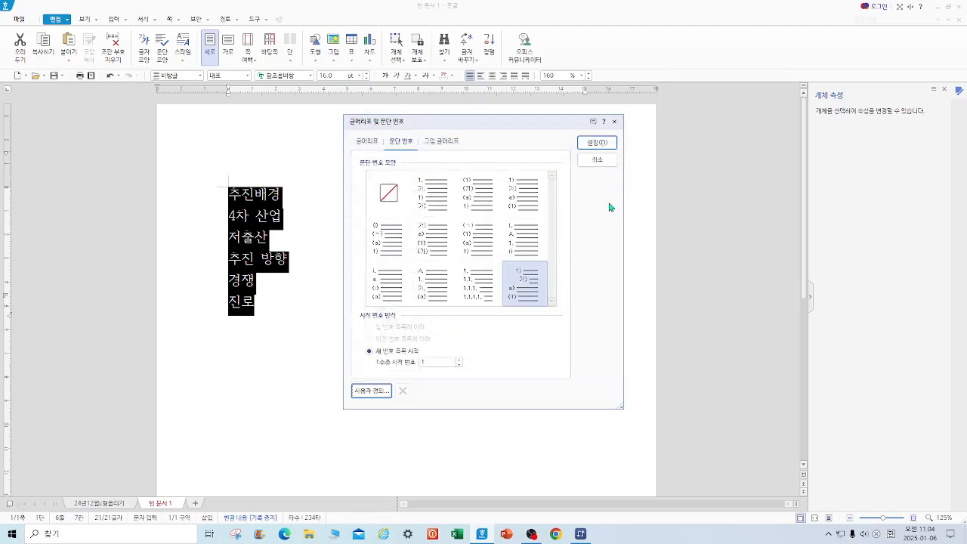
click(598, 142)
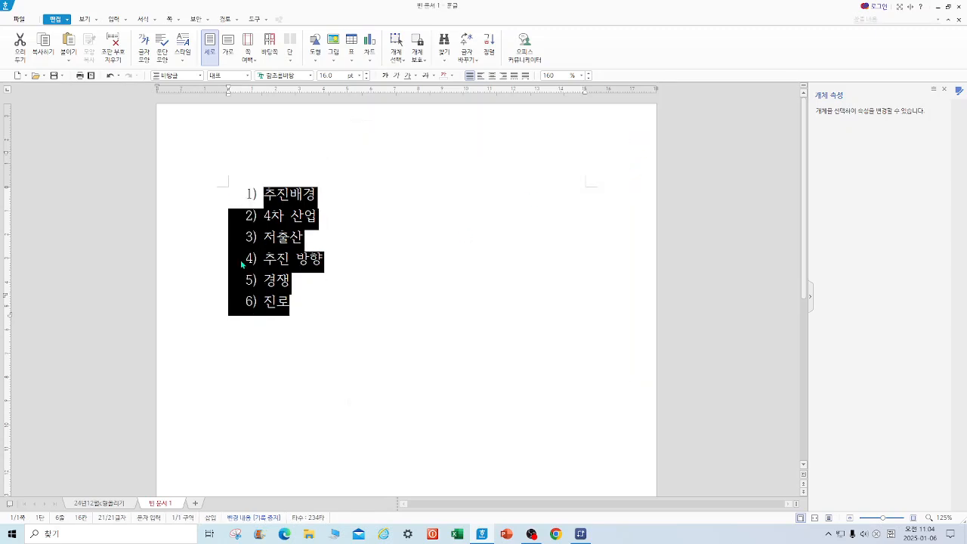
Step: Lower the 4차 산업 and 저출산 lines by one numbering level
click(365, 327)
drag(265, 215, 310, 236)
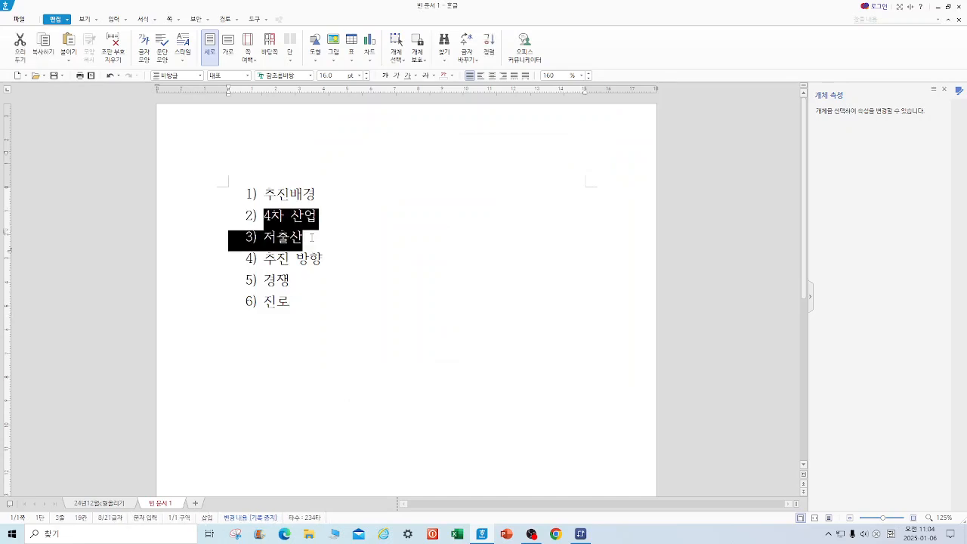
click(158, 22)
click(189, 136)
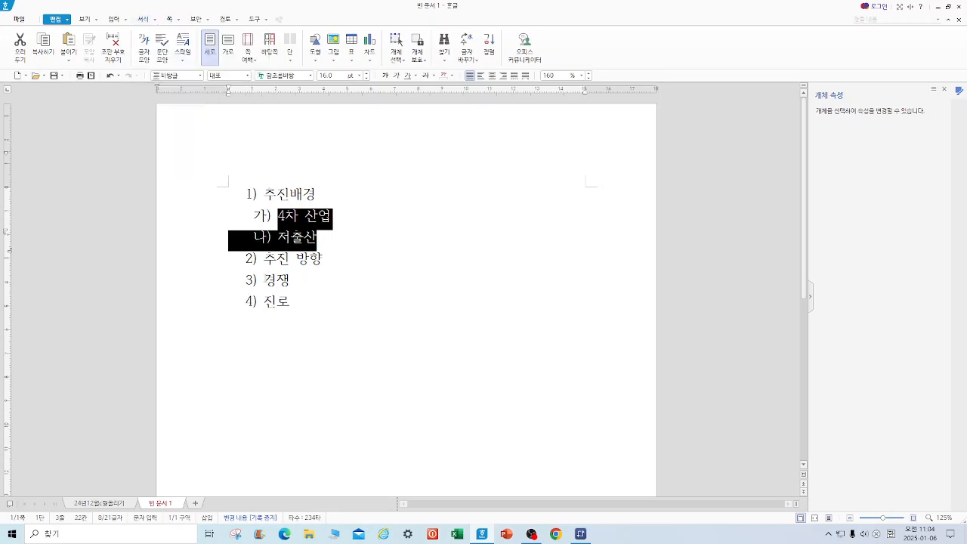
Step: Lower the 경쟁 and 진로 lines by one numbering level
drag(265, 280, 298, 296)
click(157, 20)
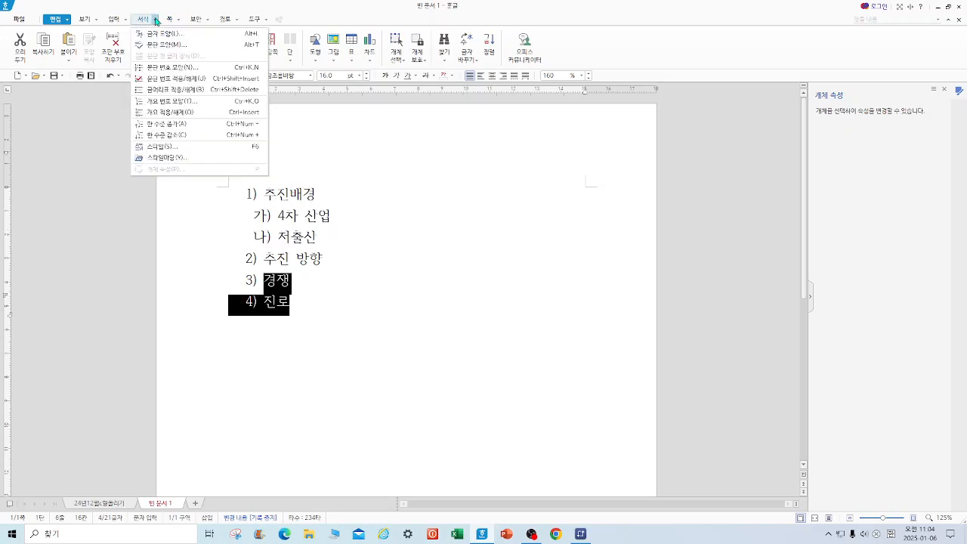
mouse_move(176, 19)
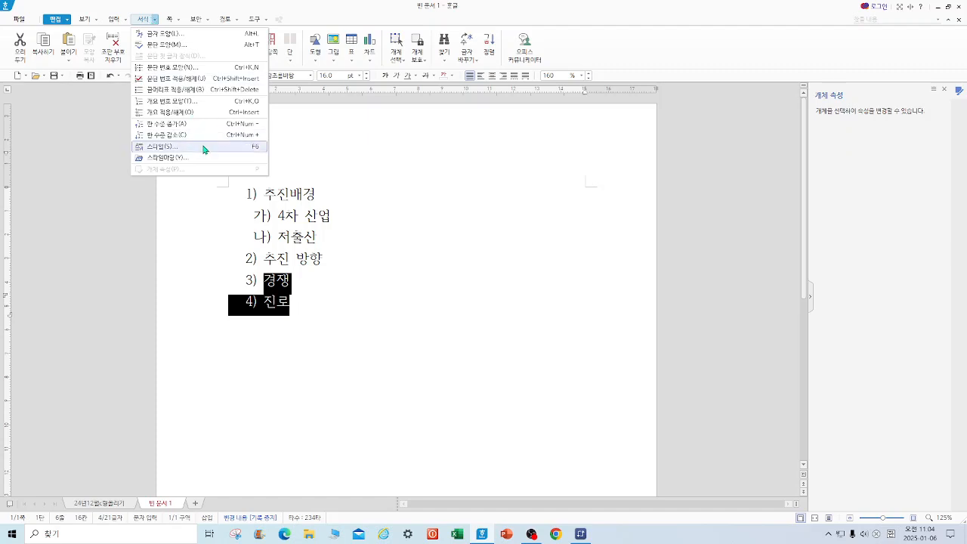
click(198, 137)
click(475, 353)
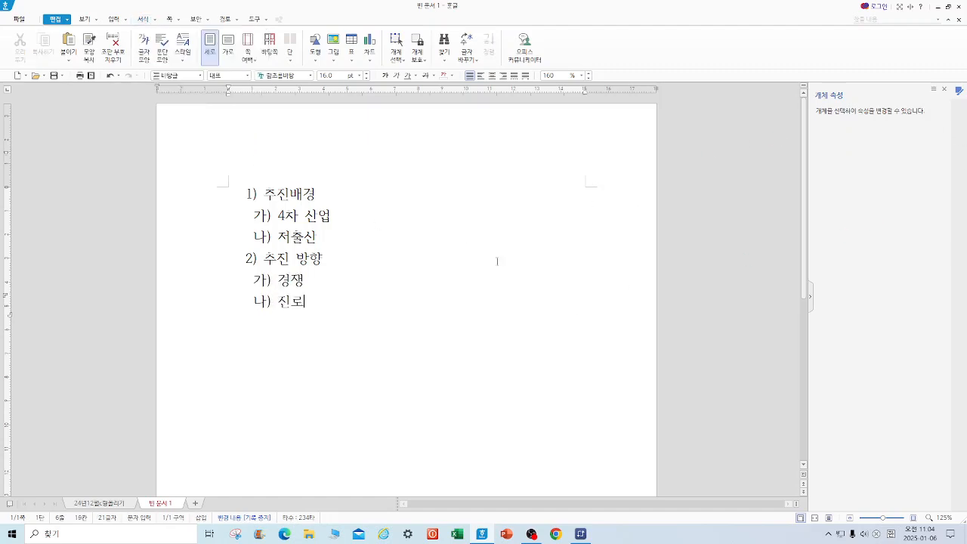
Step: Return to the 24년12월 ITQ document, close its object properties (개체 속성) pane and maximize the window
double_click(579, 13)
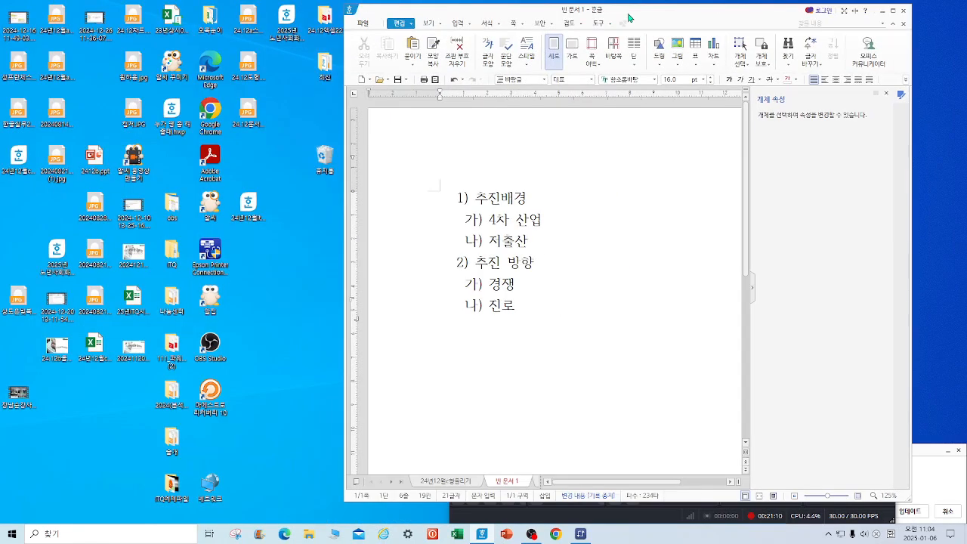
click(451, 481)
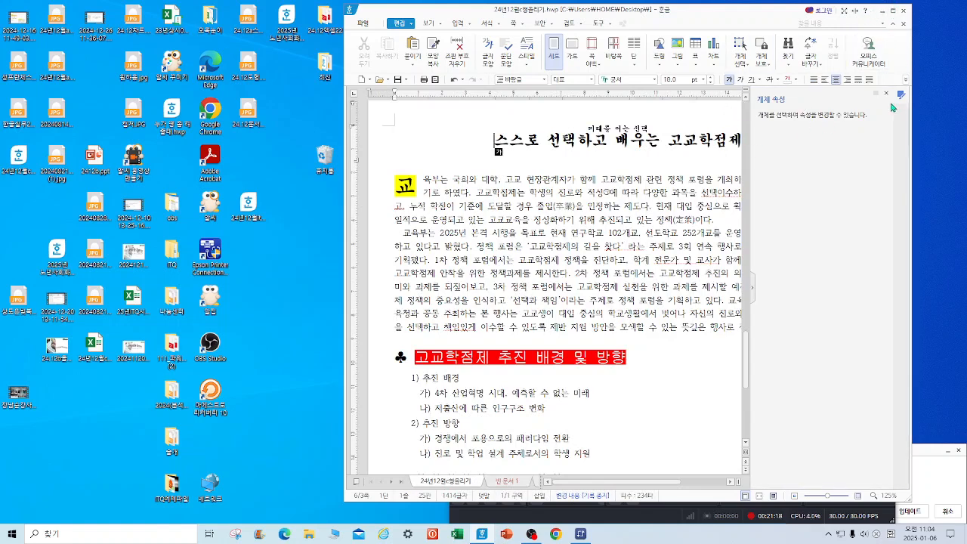
click(886, 94)
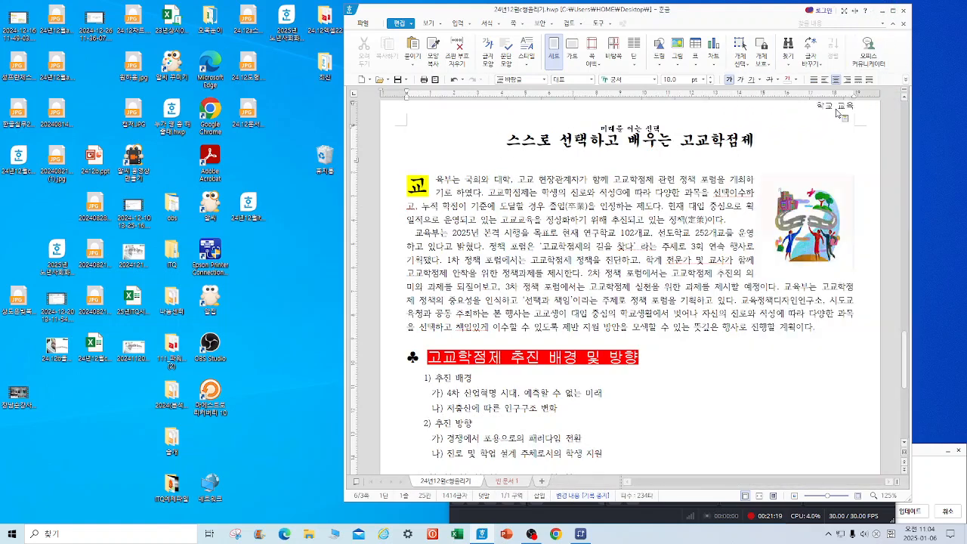
click(892, 11)
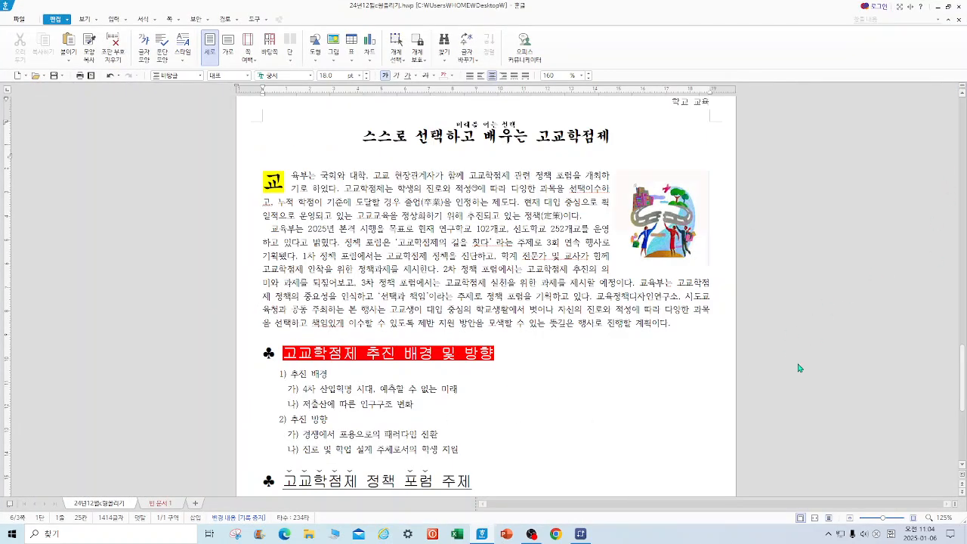
Step: Review the finished ITQ document from the first page's table and chart through the drawing page to the final page's forum table
drag(963, 383, 965, 236)
scroll(708, 213, up, 10)
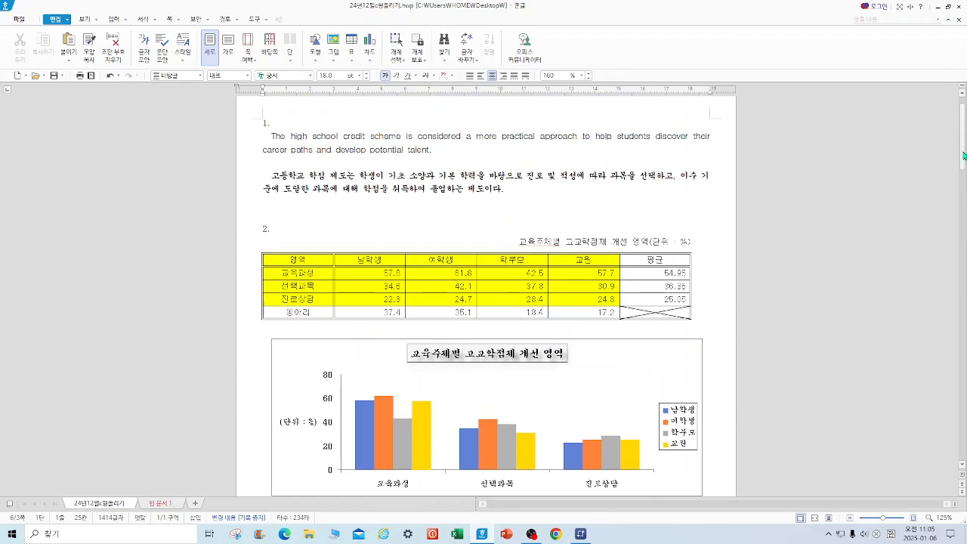
drag(964, 156, 964, 258)
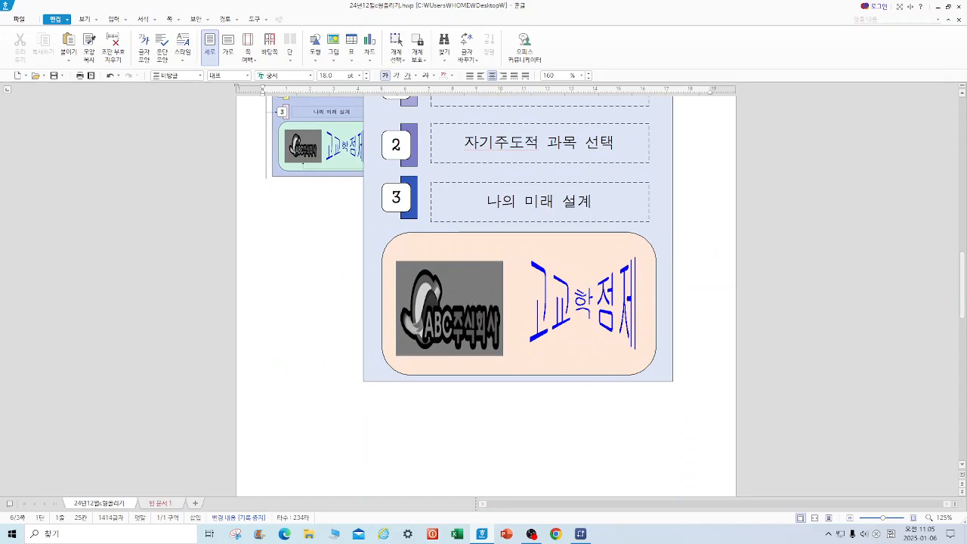
drag(964, 307, 963, 378)
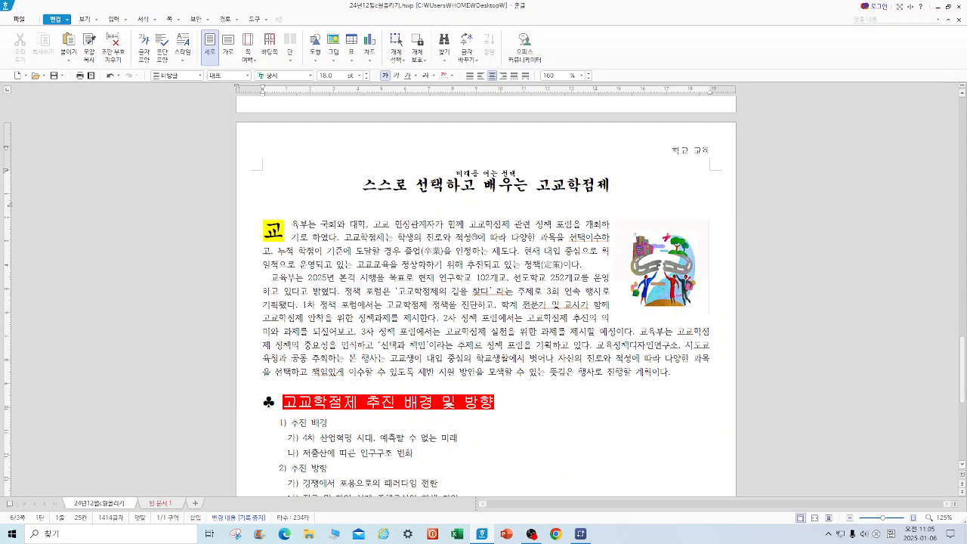
drag(963, 369, 963, 415)
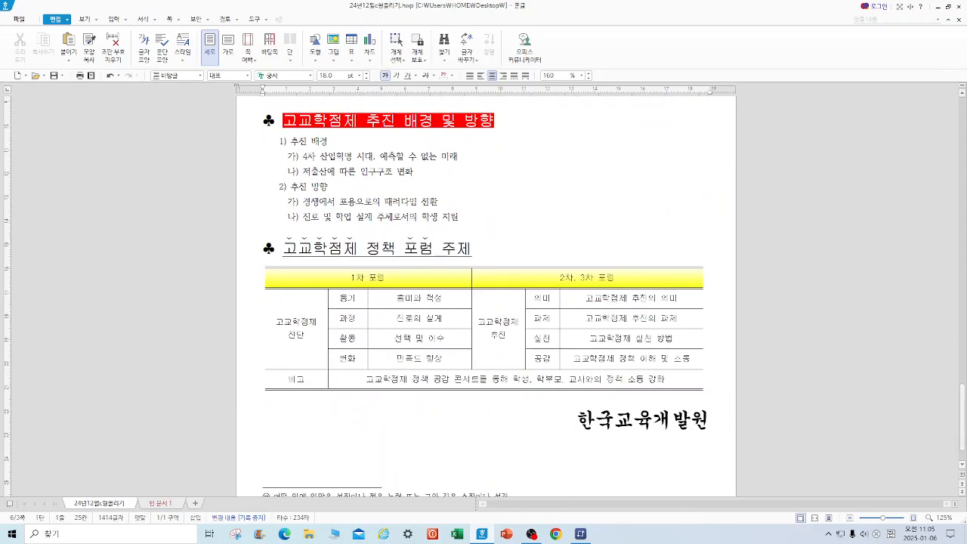